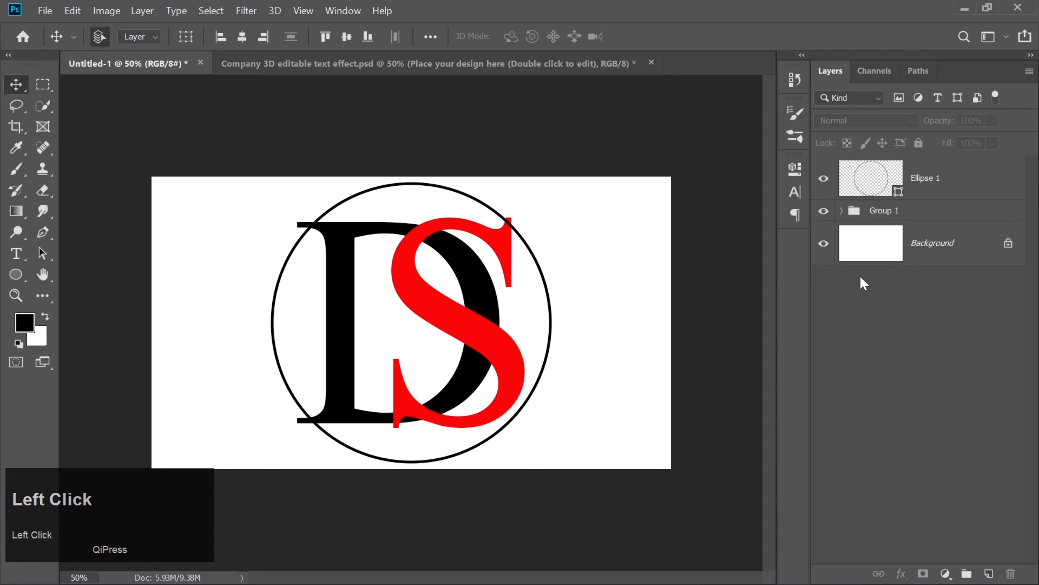
Load the outline of the letter D in Group 1 as a selection and expand it by 25 pixels.
left_click(841, 210)
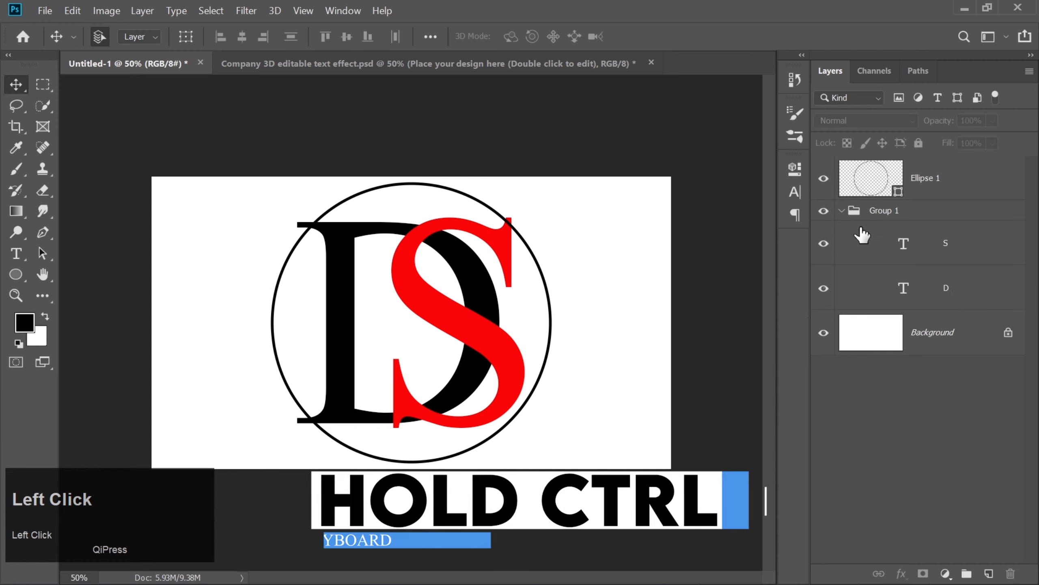
left_click(899, 302, "ctrl")
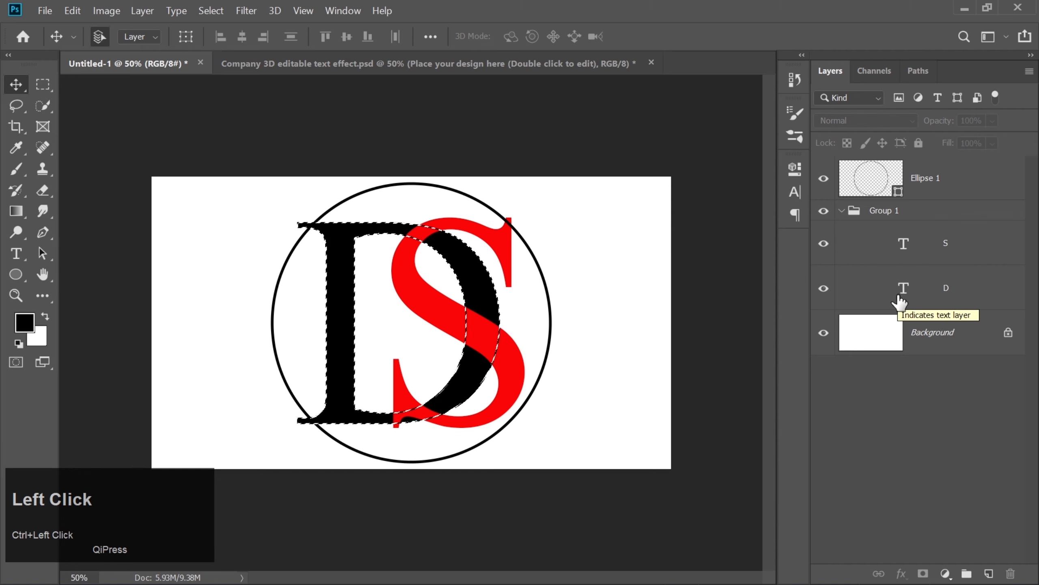
left_click(212, 11)
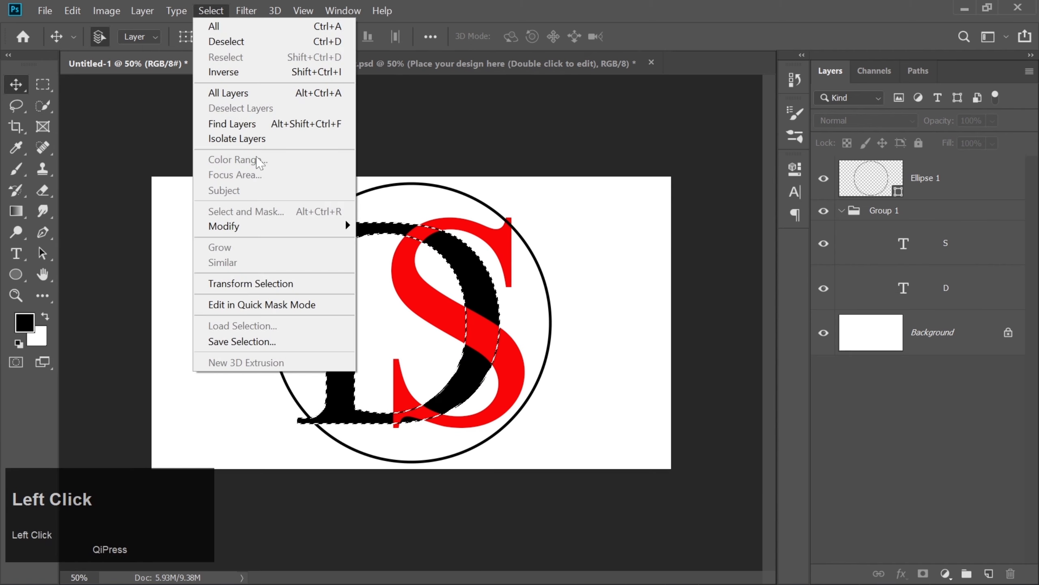
mouse_move(269, 226)
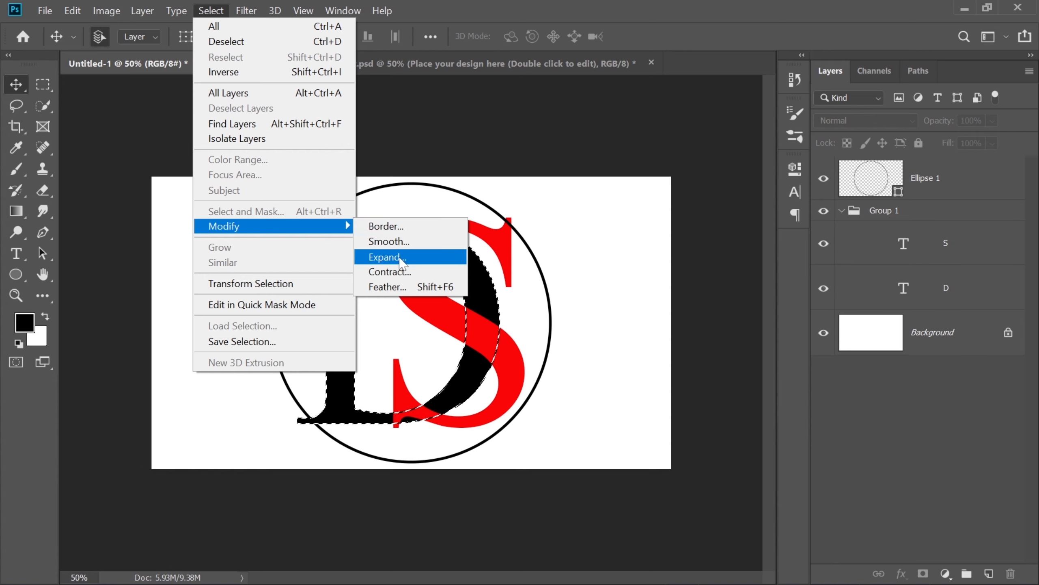
left_click(398, 256)
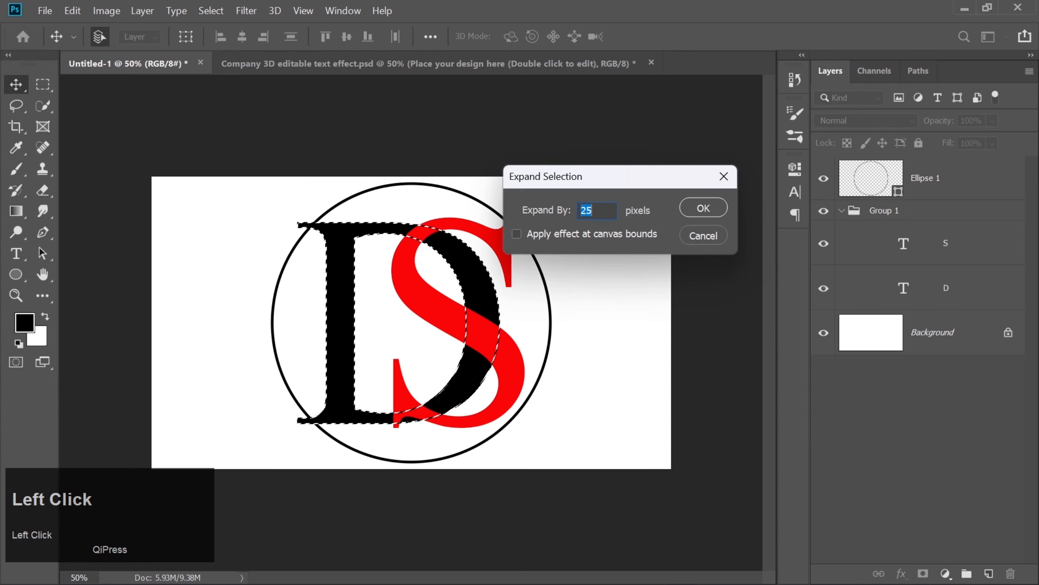
left_click(690, 204)
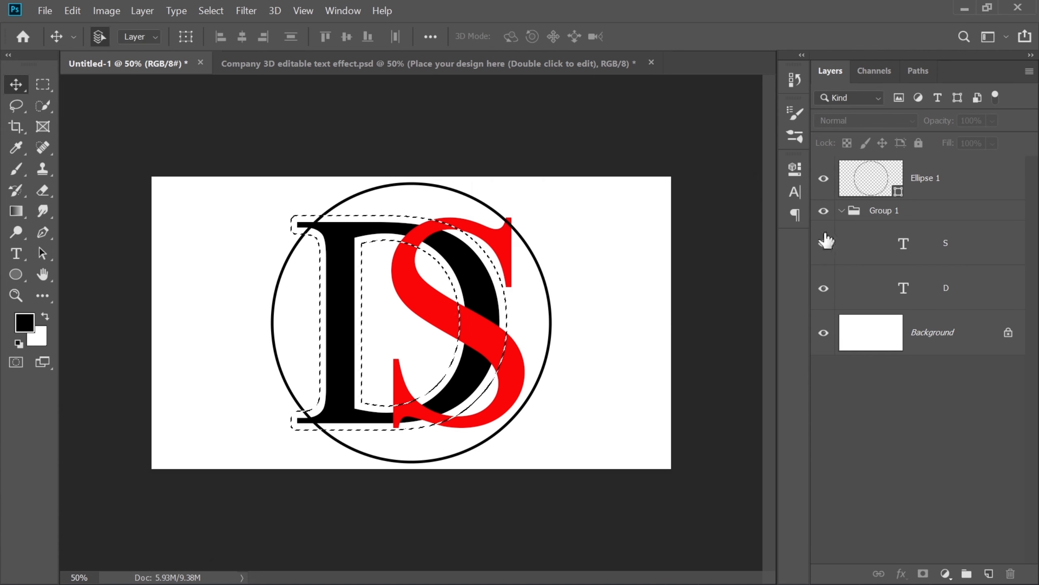
Rasterize the S layer and erase the upper and lower parts of the S that cross the D inside the selection.
left_click(939, 244)
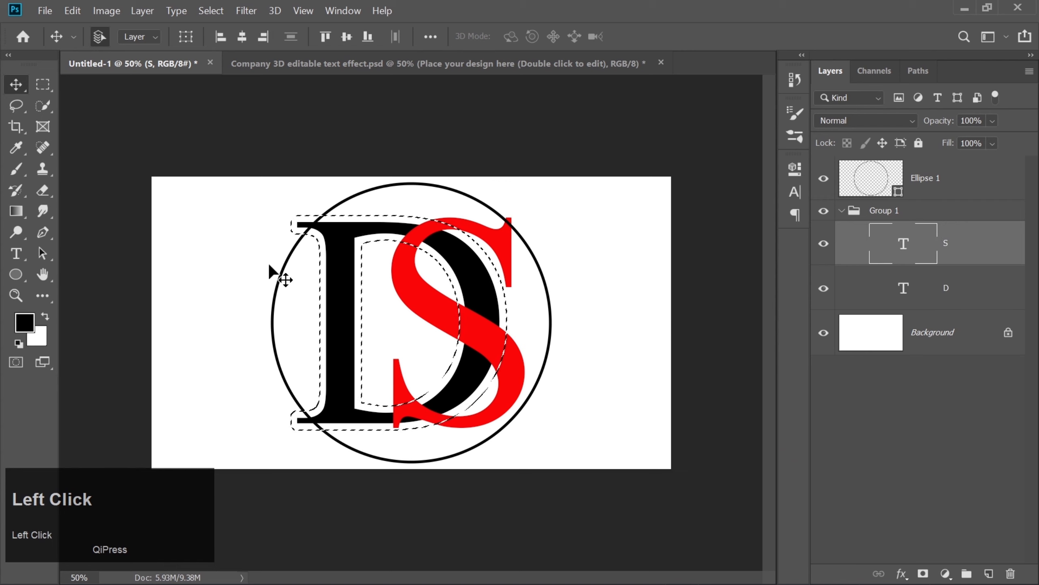
left_click(43, 190)
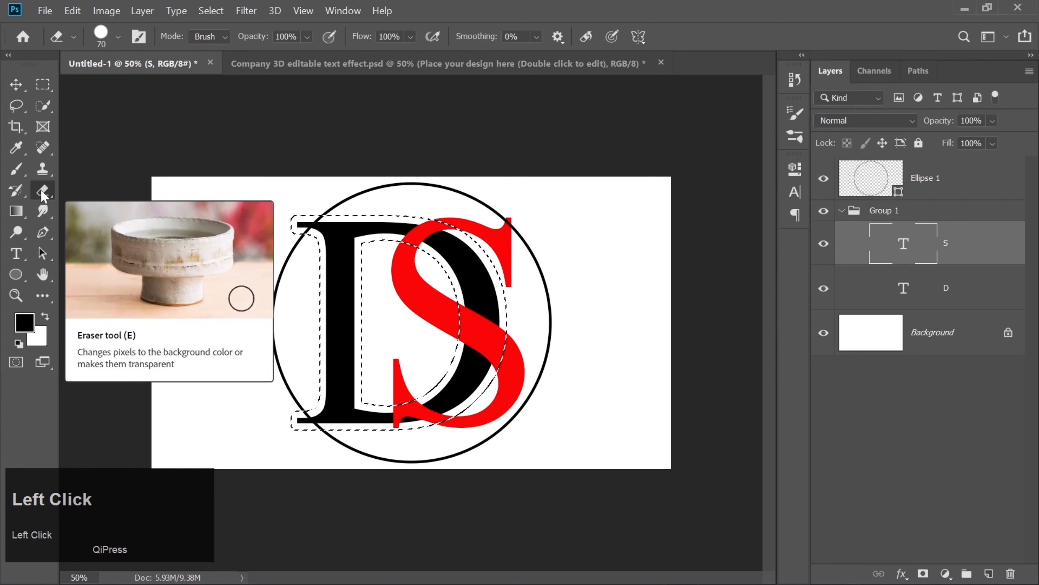
left_click(425, 247)
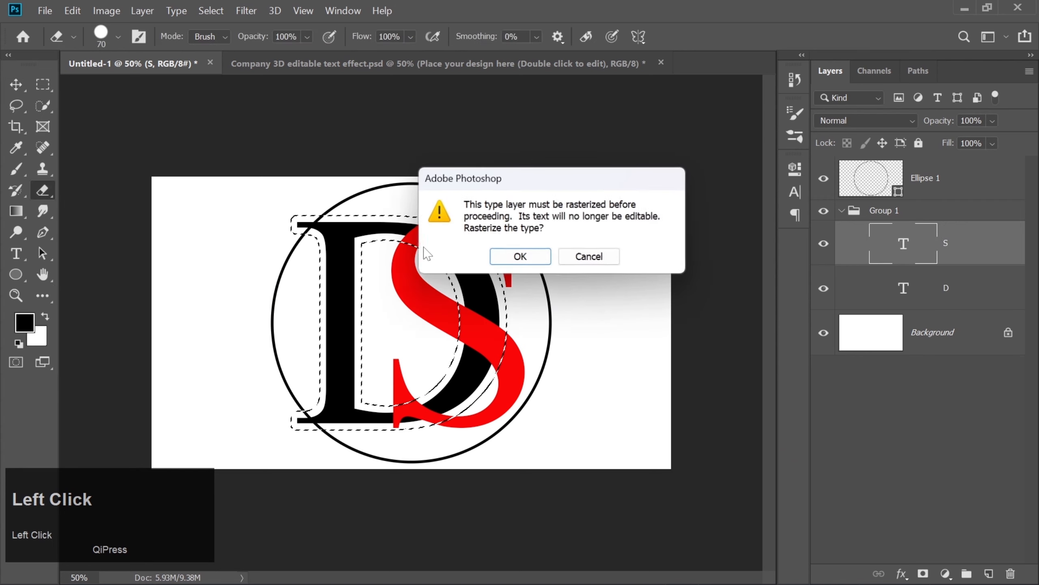
left_click(520, 256)
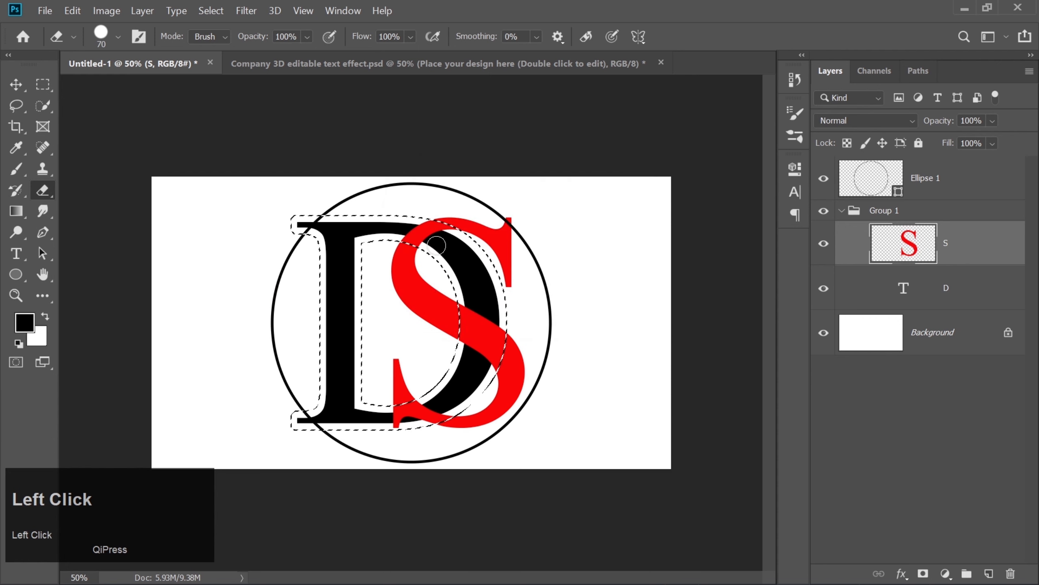
left_click_drag(436, 242, 457, 219)
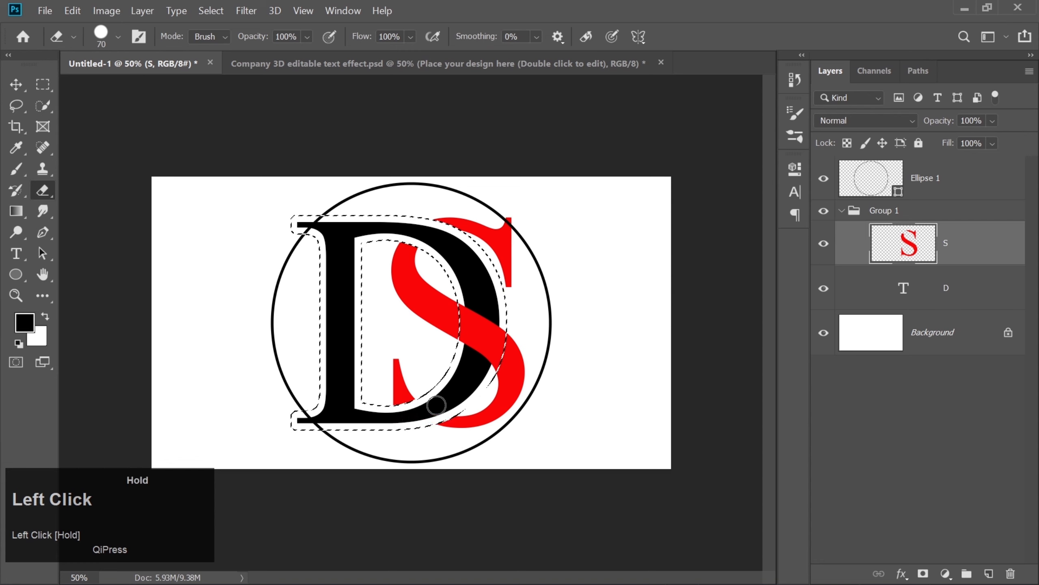
Rasterize the Ellipse 1 layer and erase the circle line where it crosses the D's upper and lower serifs.
left_click(930, 184)
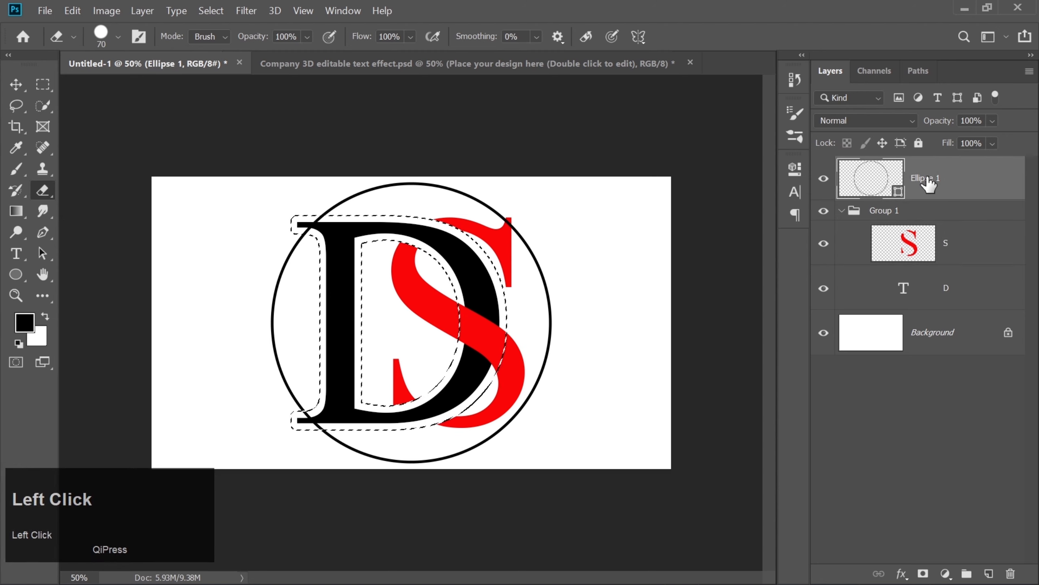
left_click(438, 249)
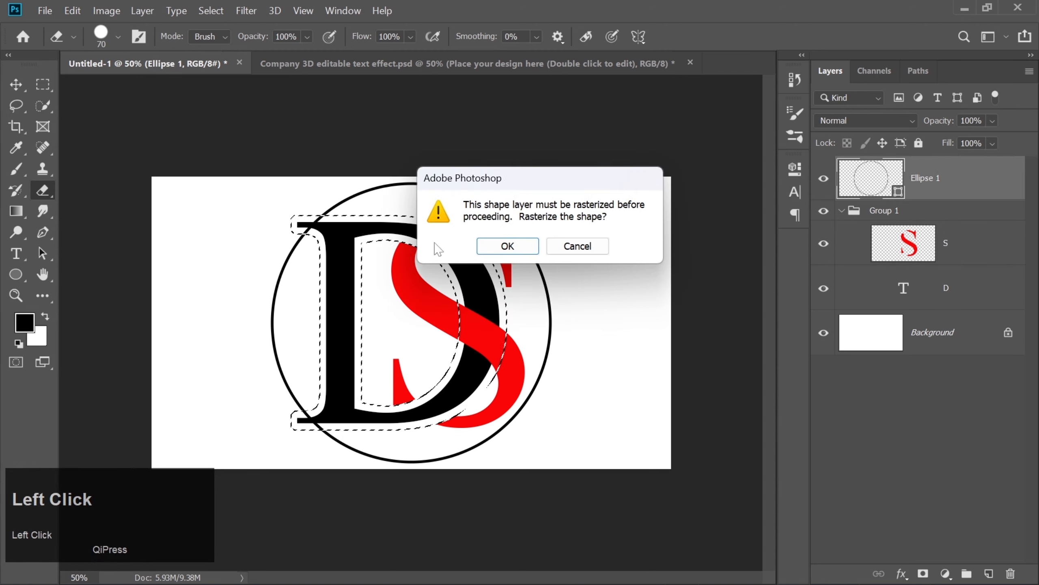
left_click(500, 246)
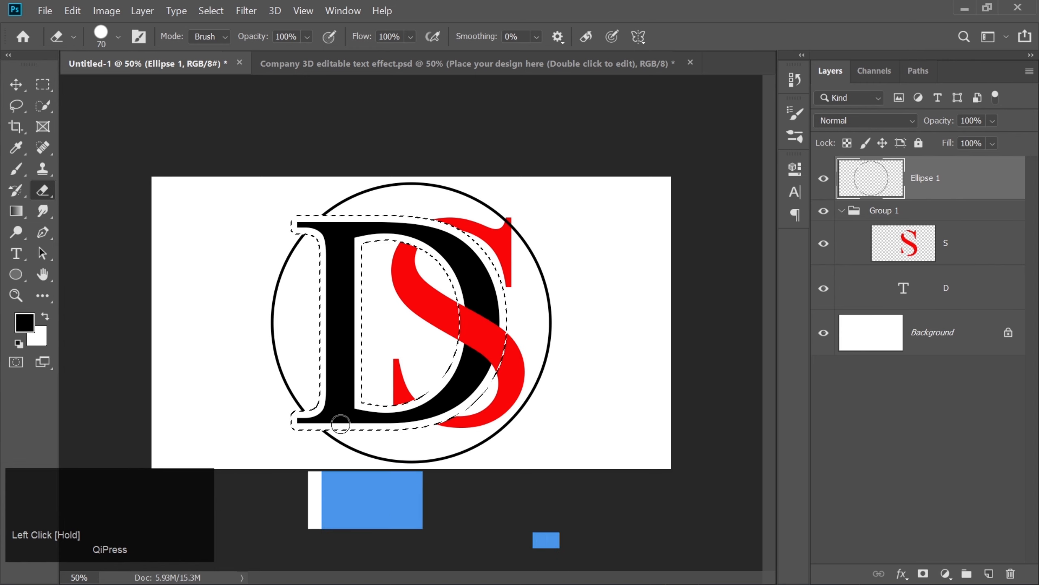
Load the outline of the trimmed S as a selection and expand it by 25 pixels.
left_click(907, 252, "ctrl")
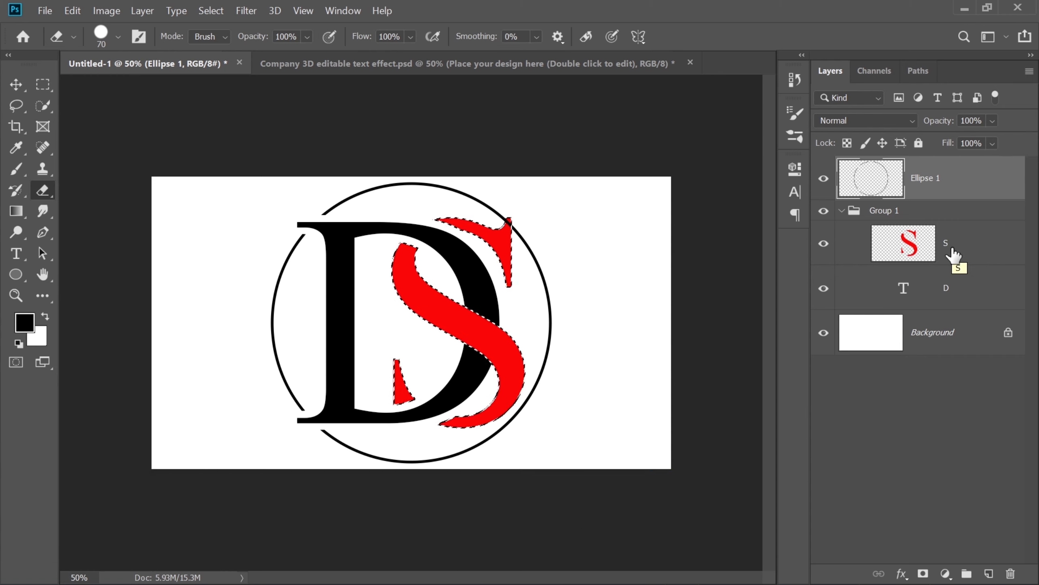
left_click(211, 12)
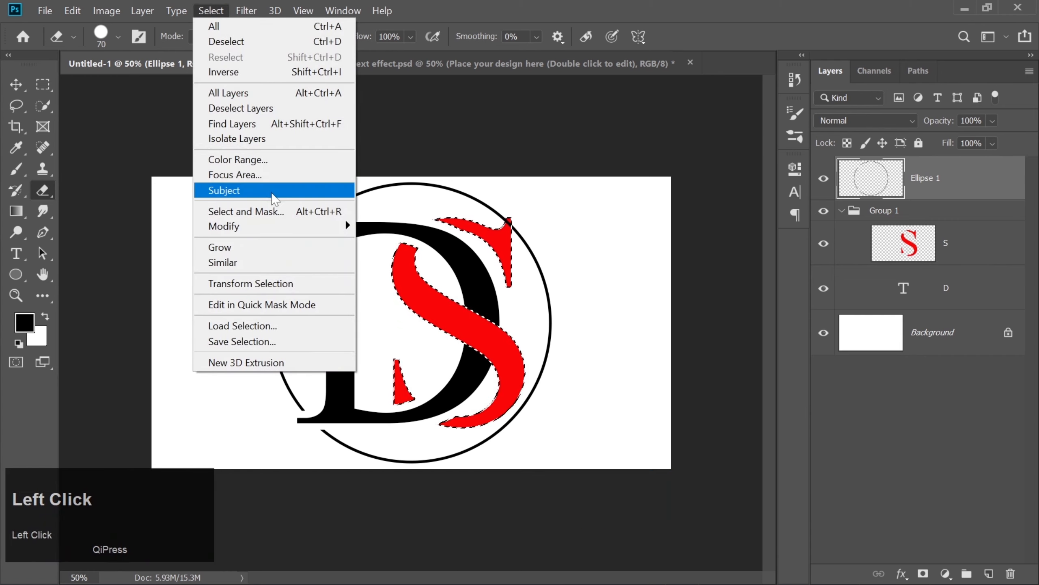
left_click(409, 261)
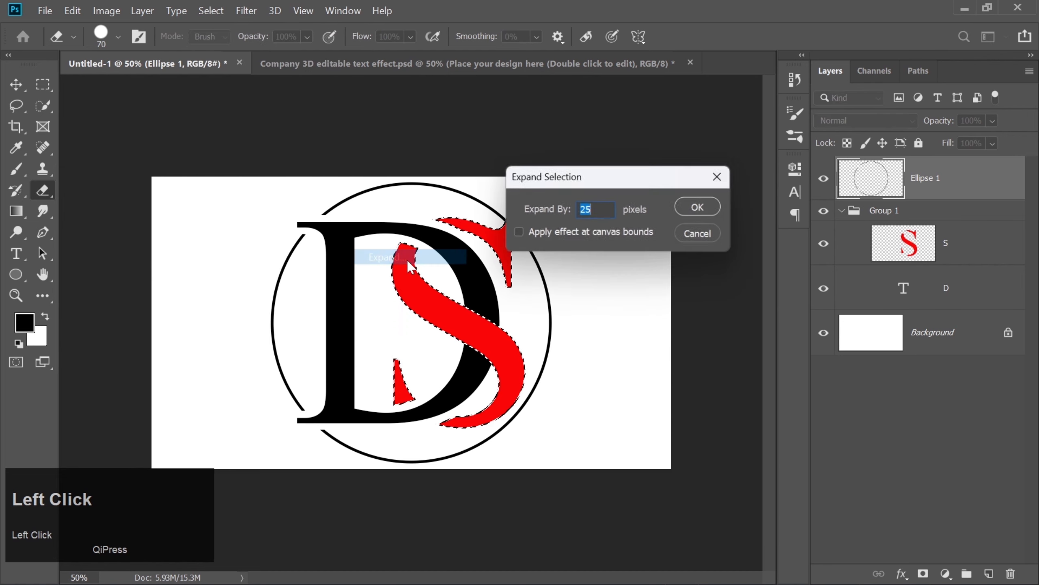
left_click(700, 208)
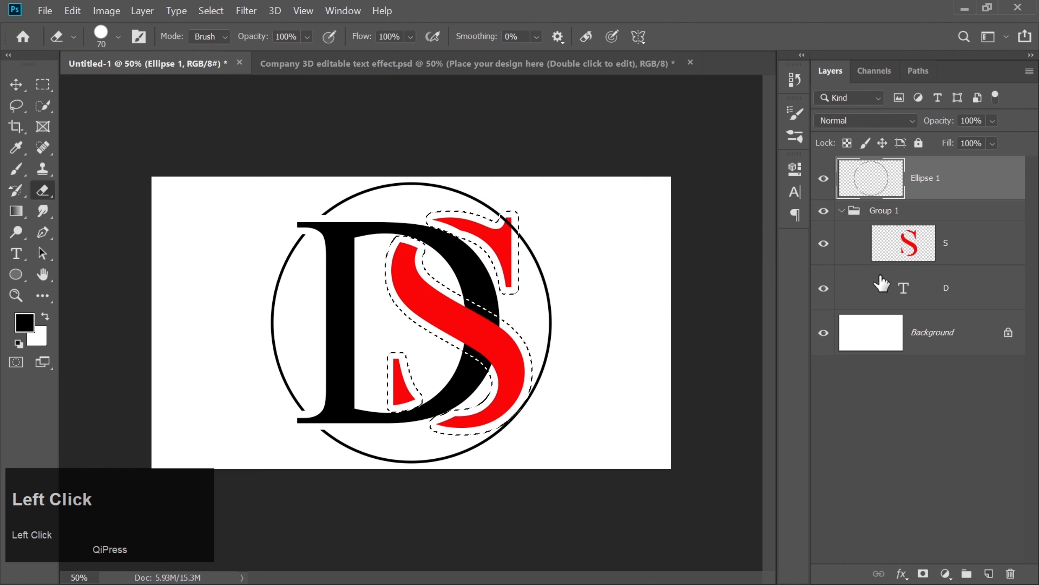
Rasterize the D layer and erase the part of its bowl crossed by the S's diagonal stroke.
left_click(925, 293)
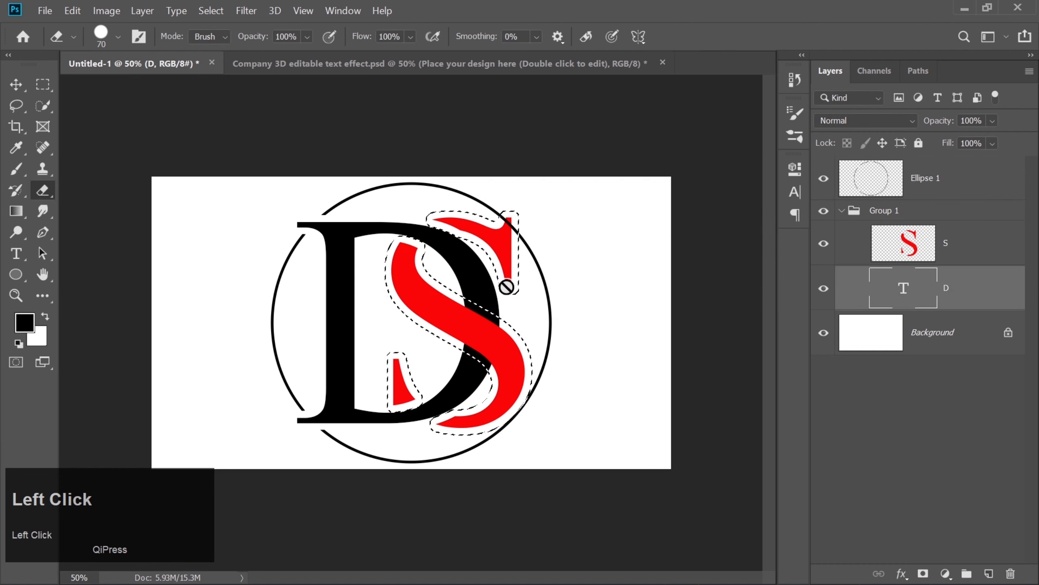
left_click(507, 288)
left_click(524, 257)
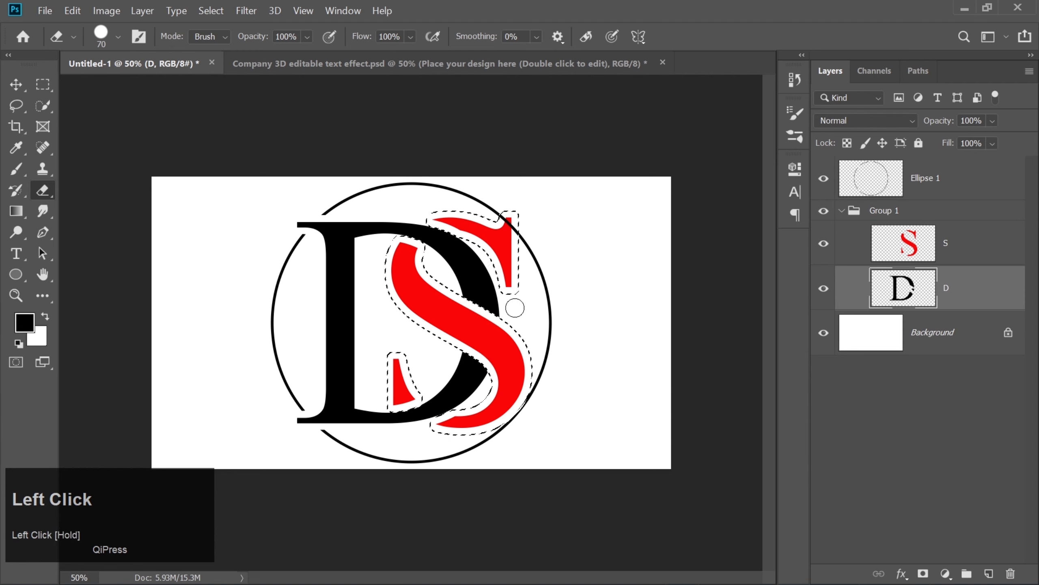
Erase the Ellipse 1 line around the S's upper serif inside the selection, and deselect.
left_click(925, 190)
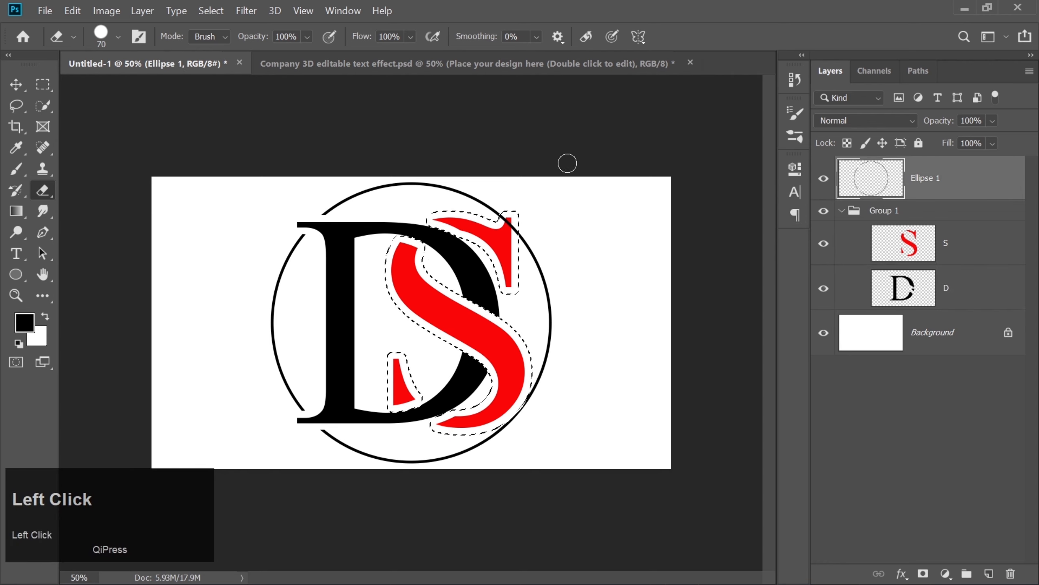
left_click(501, 208)
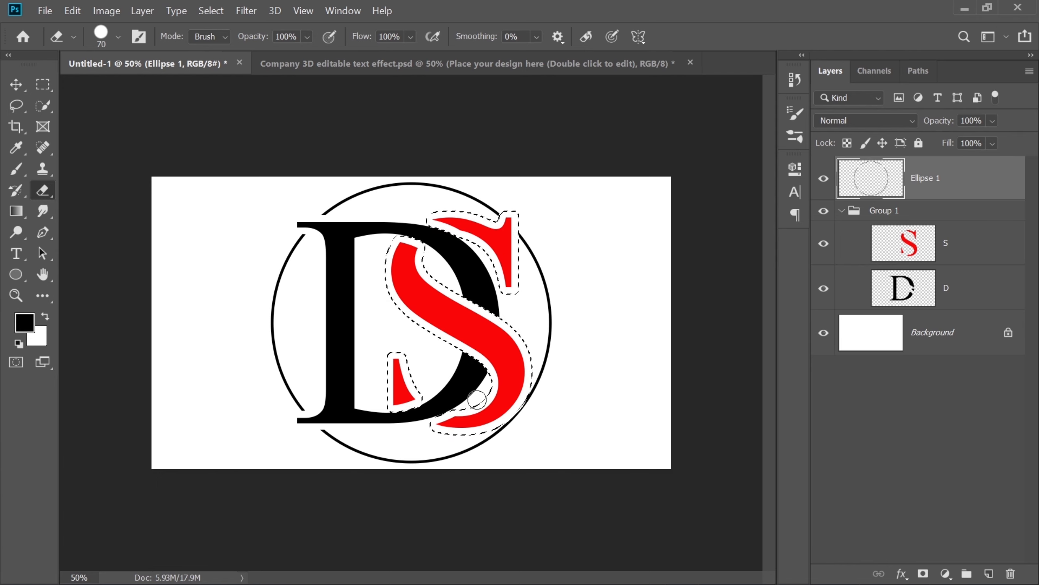
key("ctrl+d")
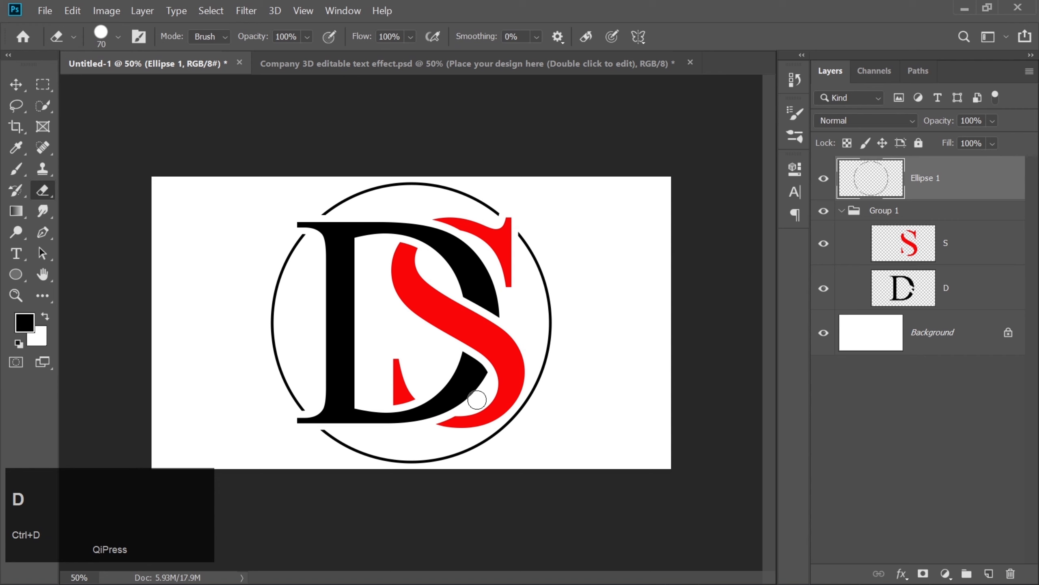
Hide the Background layer and merge the visible circle and letter layers into one.
left_click(16, 84)
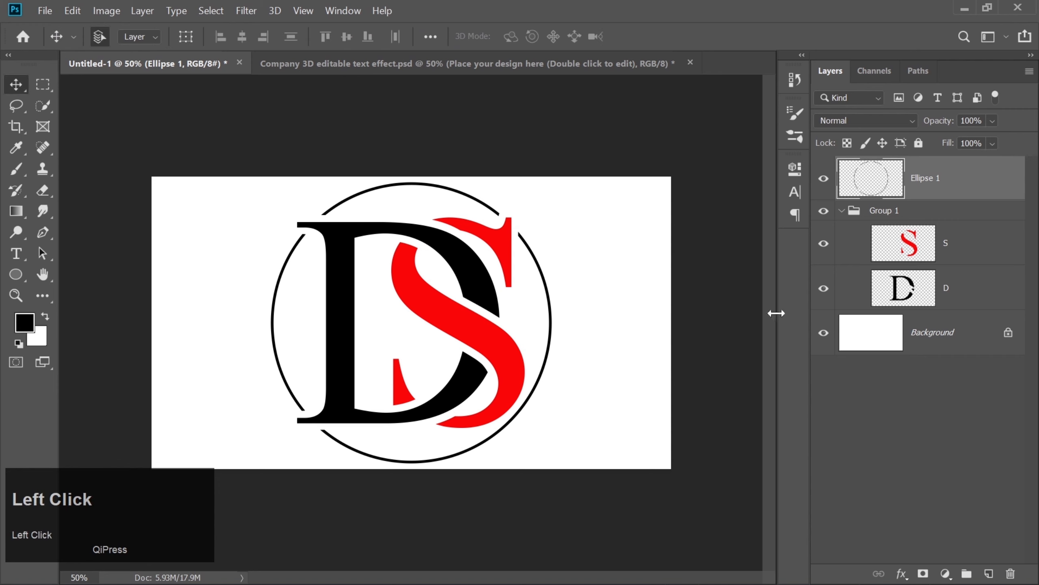
left_click(823, 332)
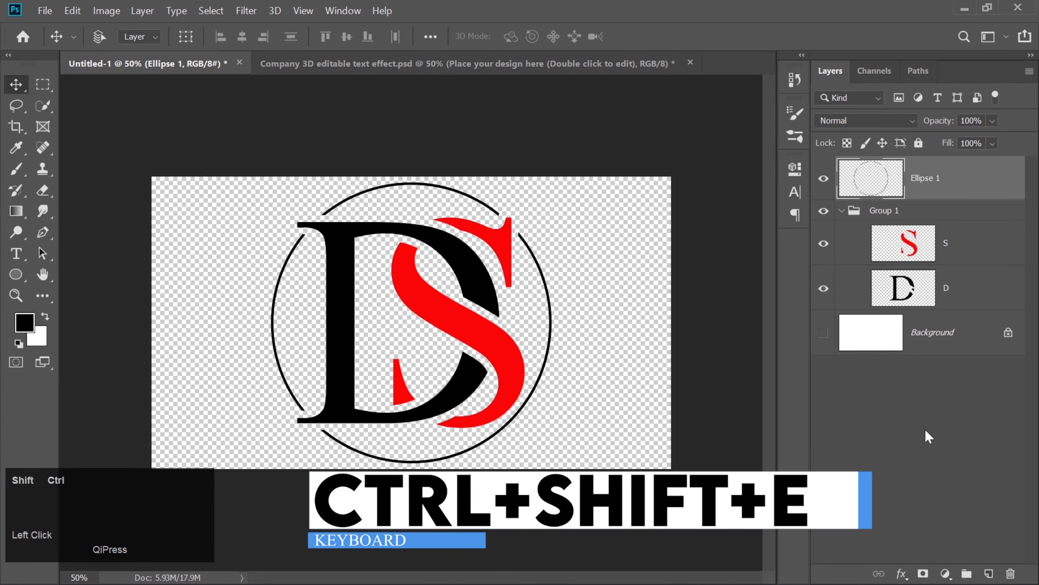
key("ctrl+shift+e")
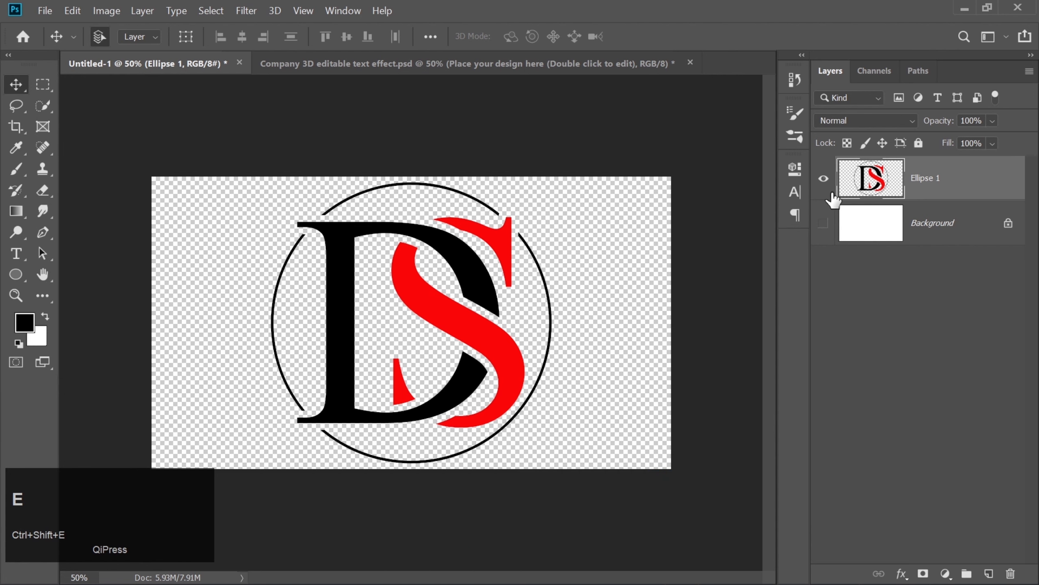
Open the "Place your design here" smart object in Company 3D editable text effect.psd and dismiss the missing fonts notice.
left_click(521, 65)
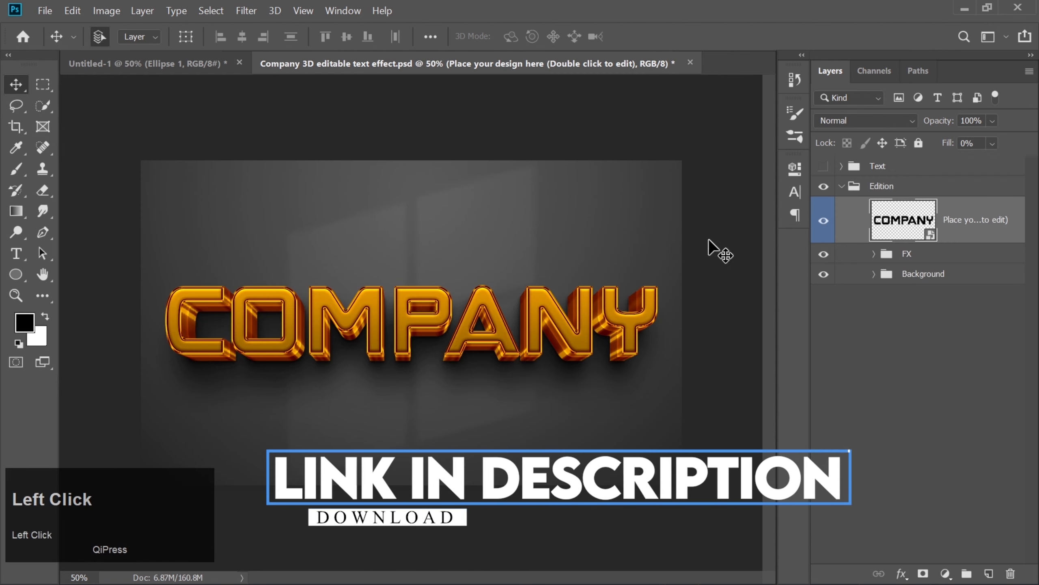
left_click(890, 222)
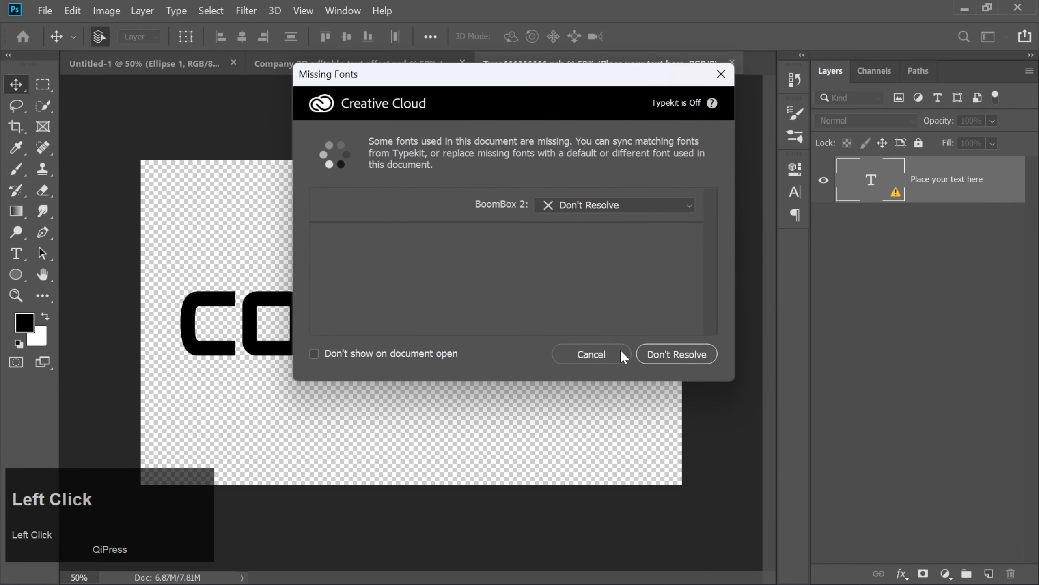
left_click(611, 352)
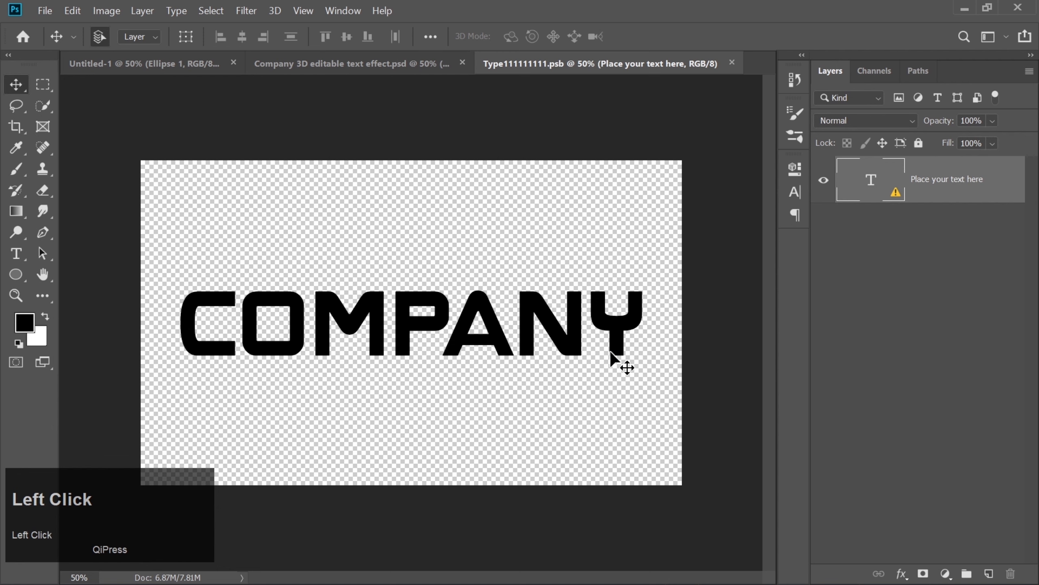
Copy the merged DS logo from Untitled-1 onto the canvas of Type111111111.psb.
left_click(159, 64)
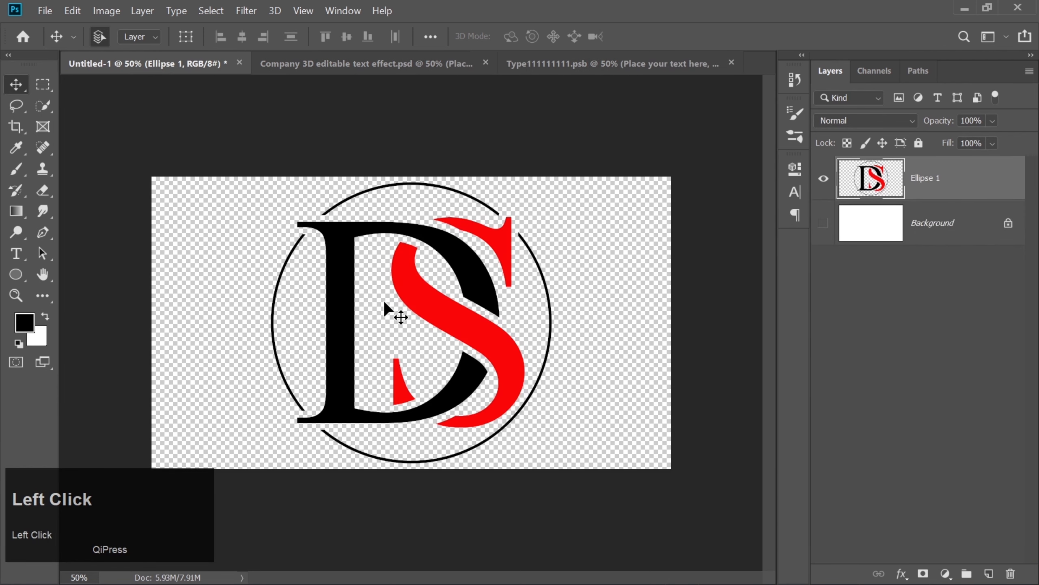
left_click_drag(403, 266, 424, 327)
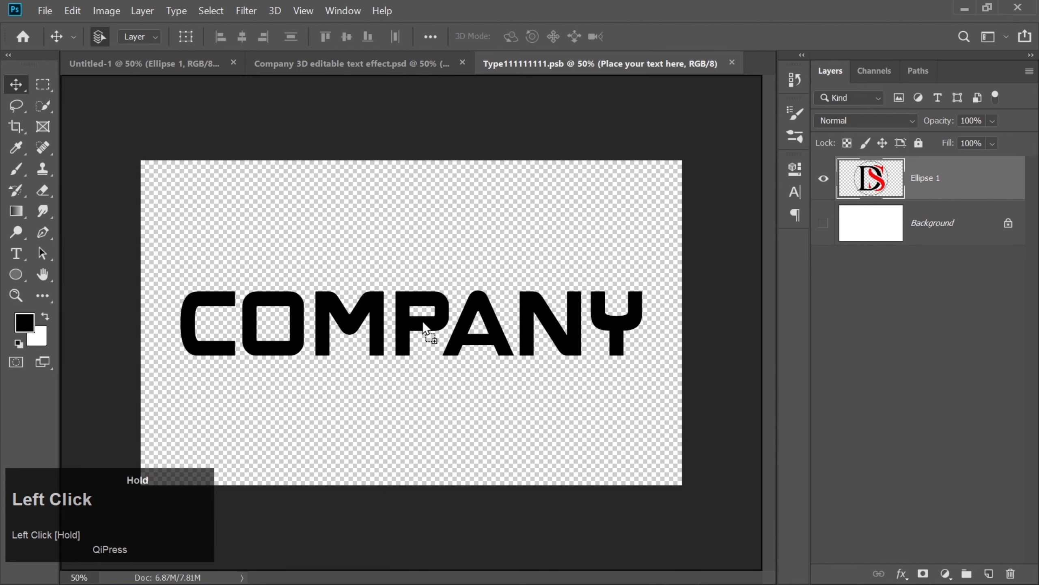
left_click_drag(393, 371, 423, 324)
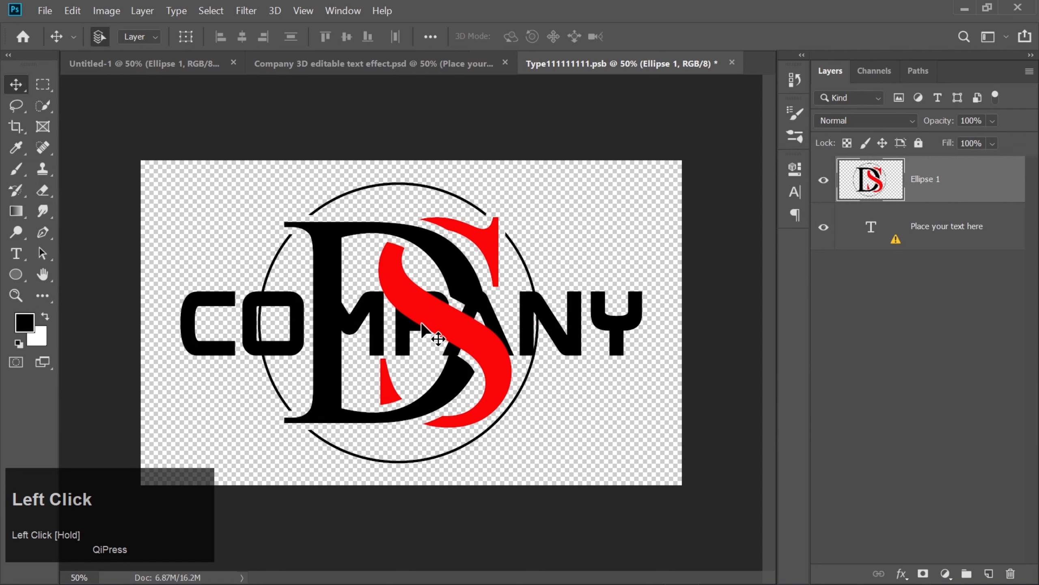
Hide the "Place your text here" layer, then close Type111111111.psb and save its changes.
left_click(824, 229)
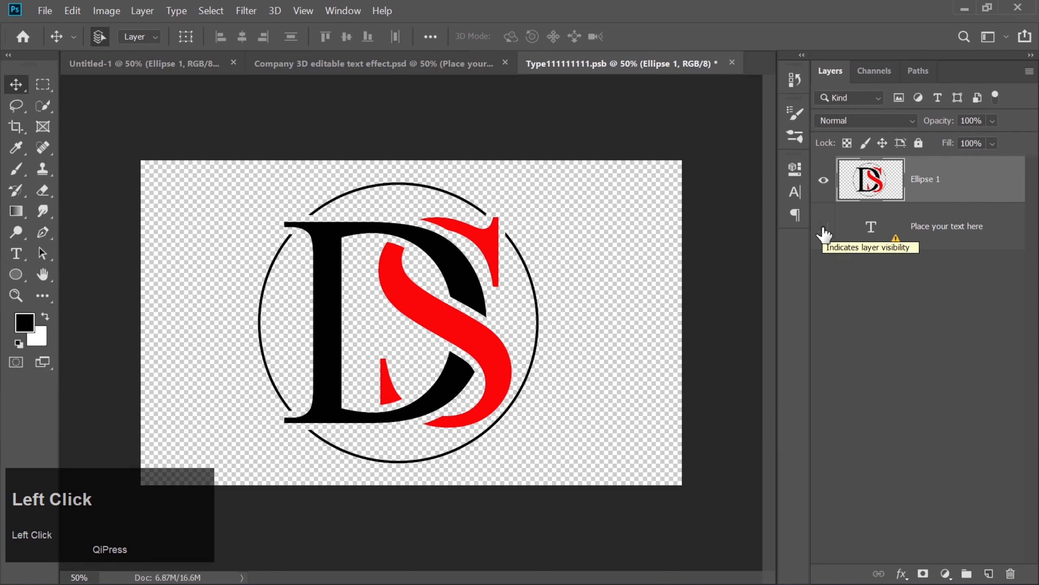
left_click(732, 62)
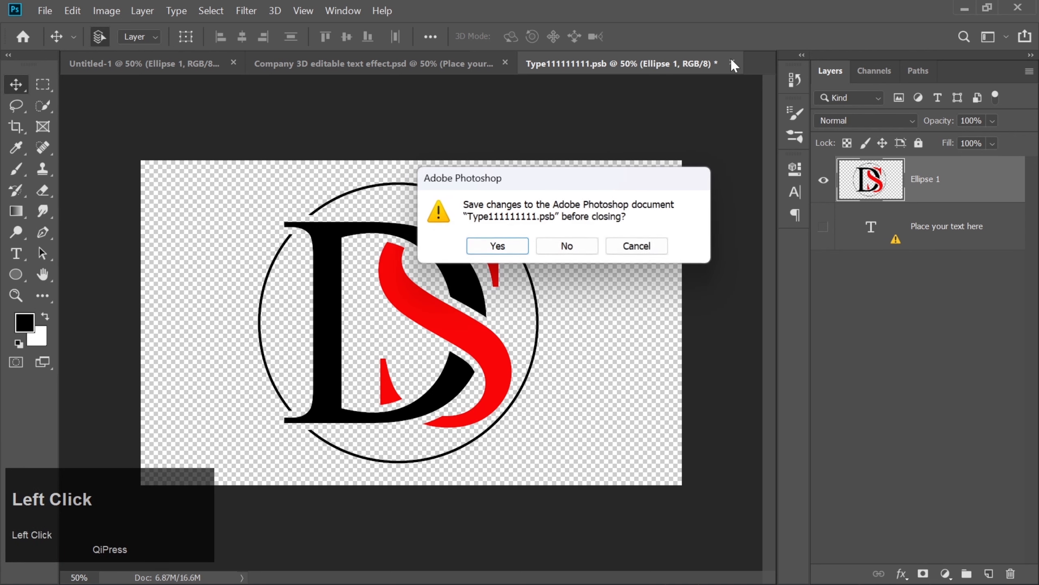
left_click(494, 248)
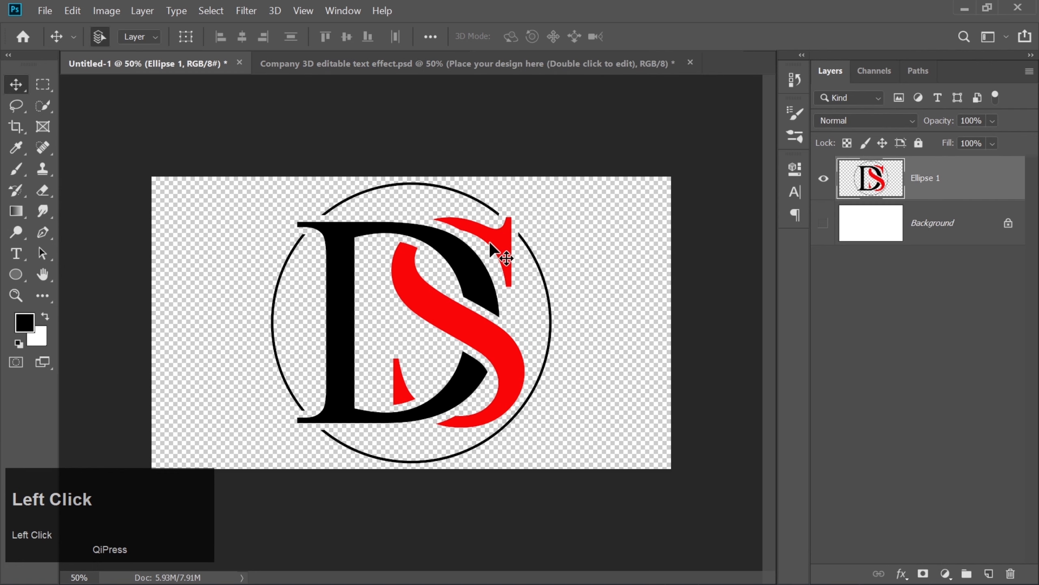
Switch to Company 3D editable text effect.psd and view the DS logo rendered in the gold 3D effect.
left_click(434, 64)
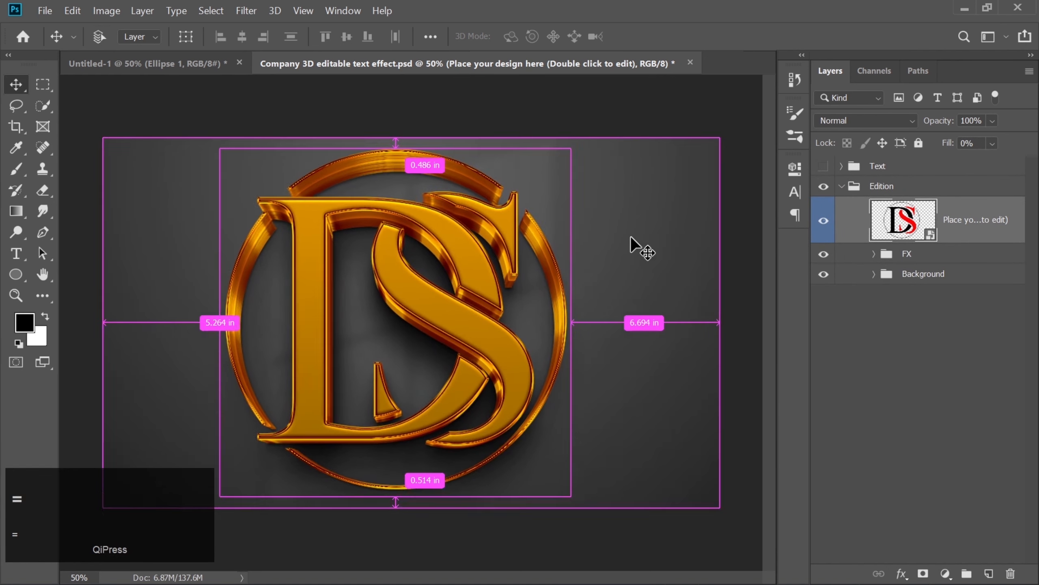
key("ctrl+equal")
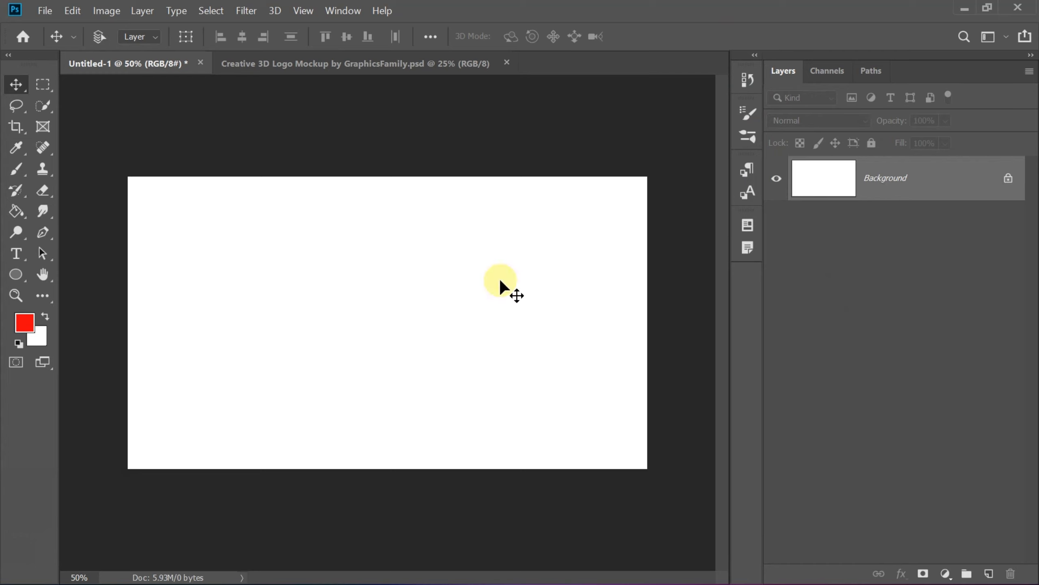
Add a red letter N to the blank Untitled-1 canvas in Arial Rounded MT Bold Regular at 560 pt.
left_click(16, 253)
left_click(335, 318)
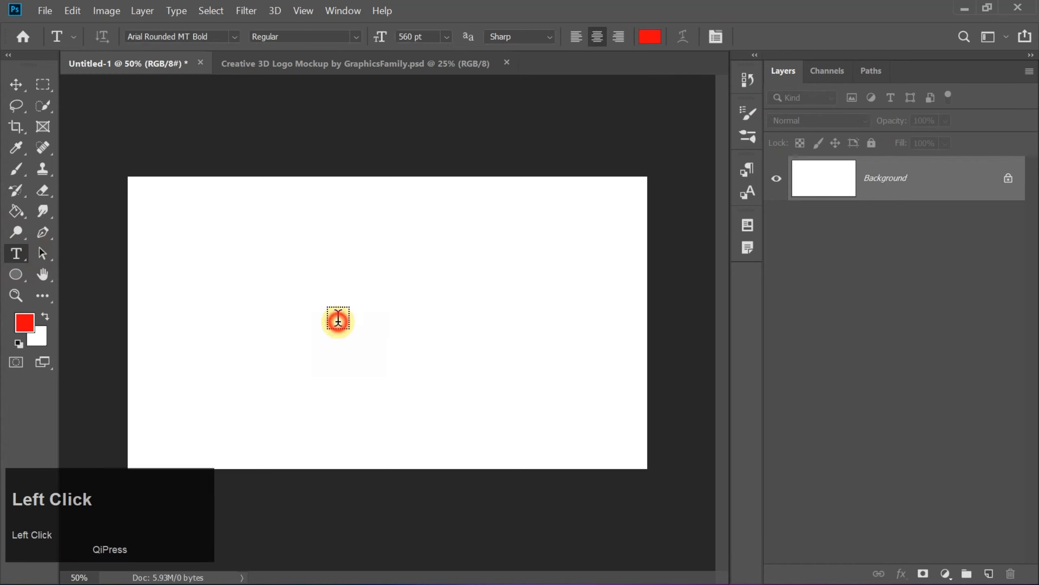
type("N")
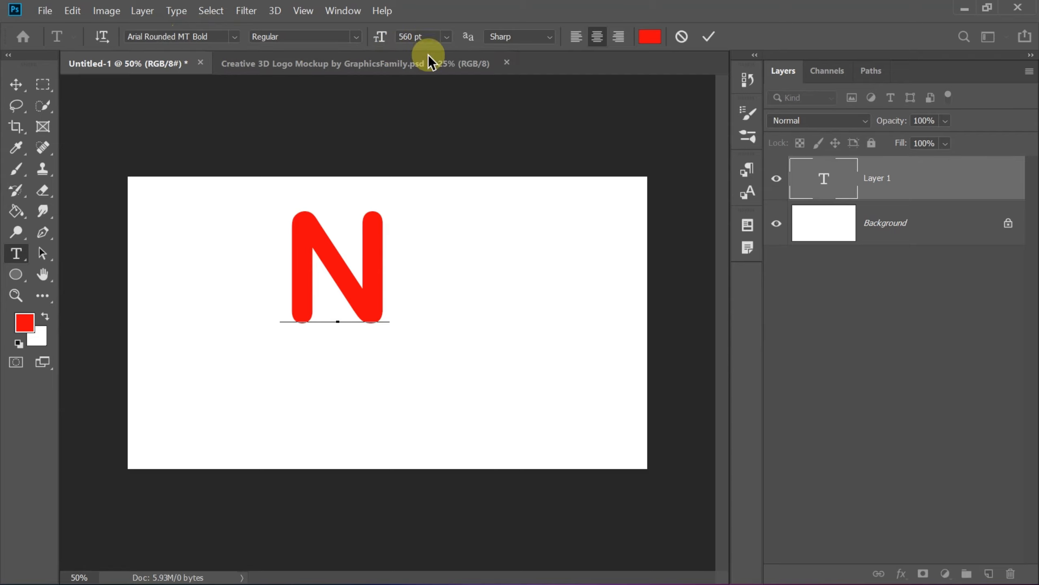
left_click(652, 37)
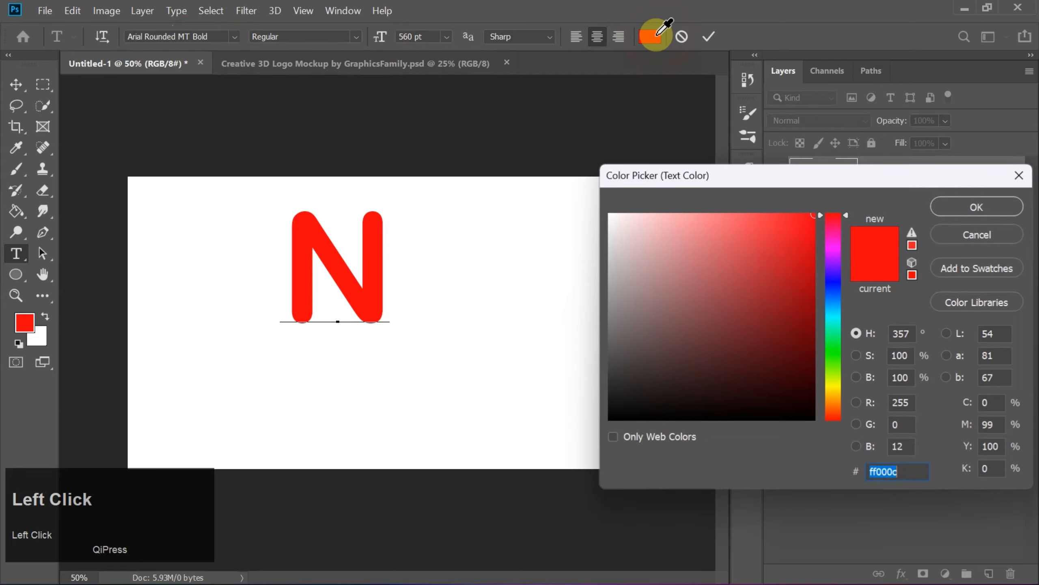
left_click(978, 240)
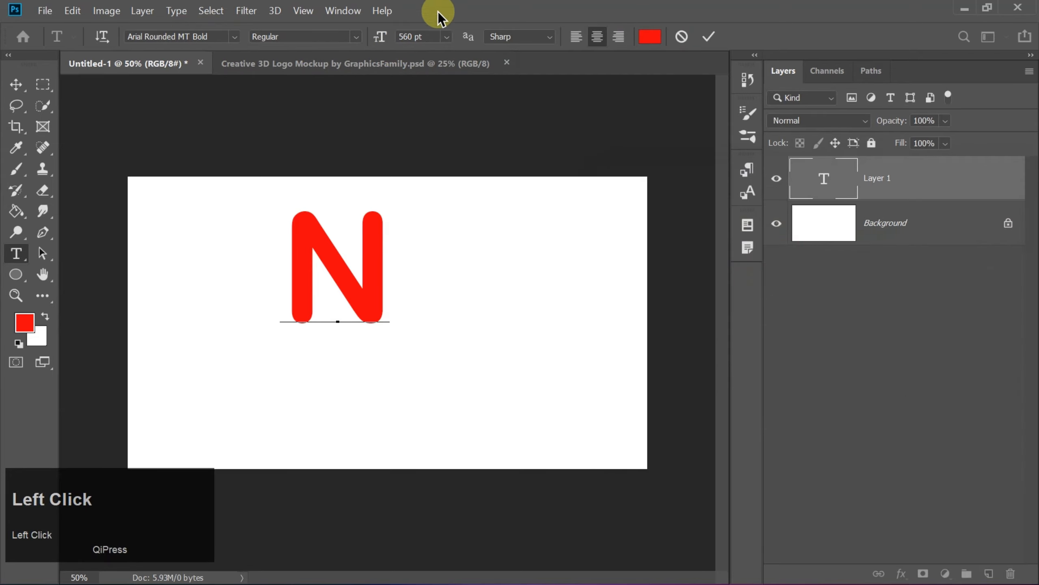
left_click(711, 40)
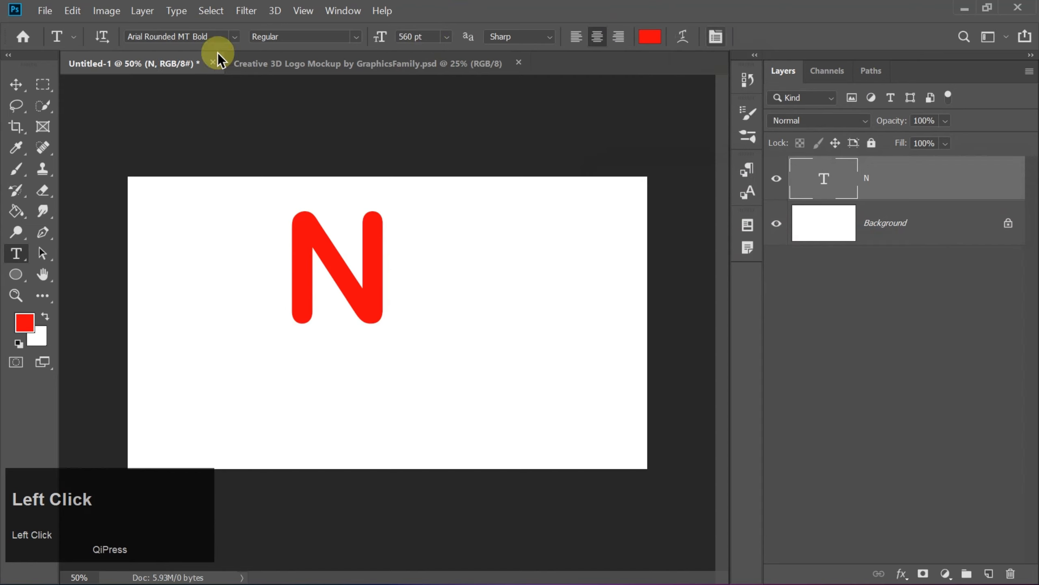
Move the letter N near the canvas centre and reduce its height to about 72% without changing its width.
left_click(25, 91)
left_click_drag(366, 289, 404, 340)
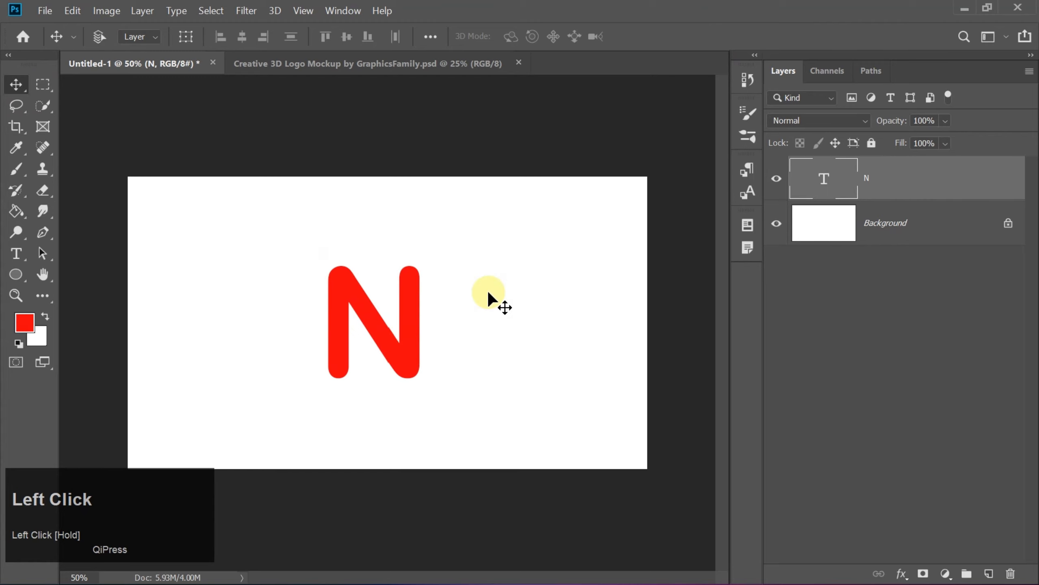
key("ctrl+t")
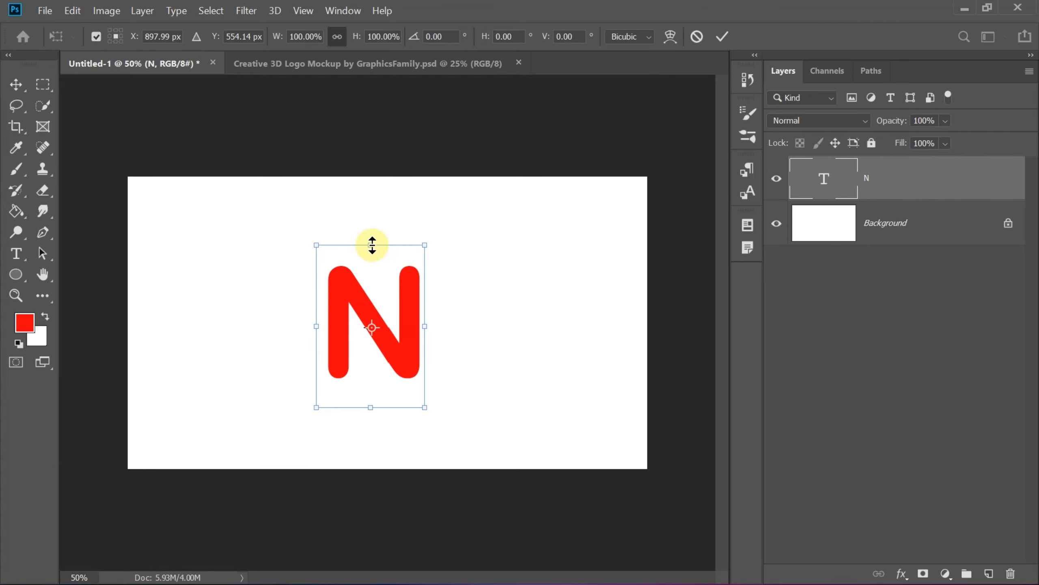
left_click_drag(373, 246, 373, 290)
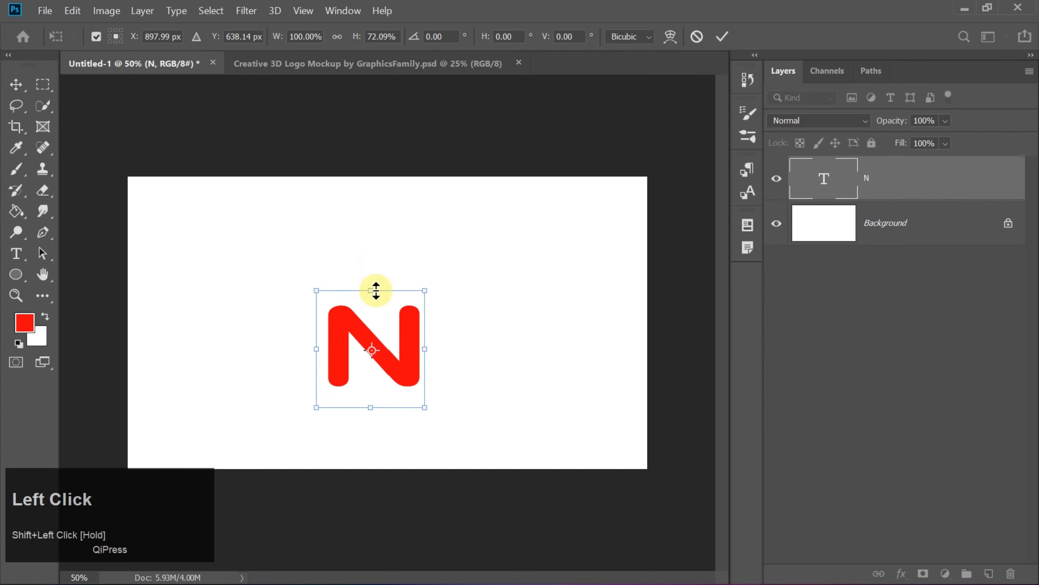
key("Return")
left_click(407, 375)
left_click_drag(407, 375, 409, 350)
Draw a circle about 438 px across overlapping the N, remove its fill and open its stroke colour options.
left_click(15, 275)
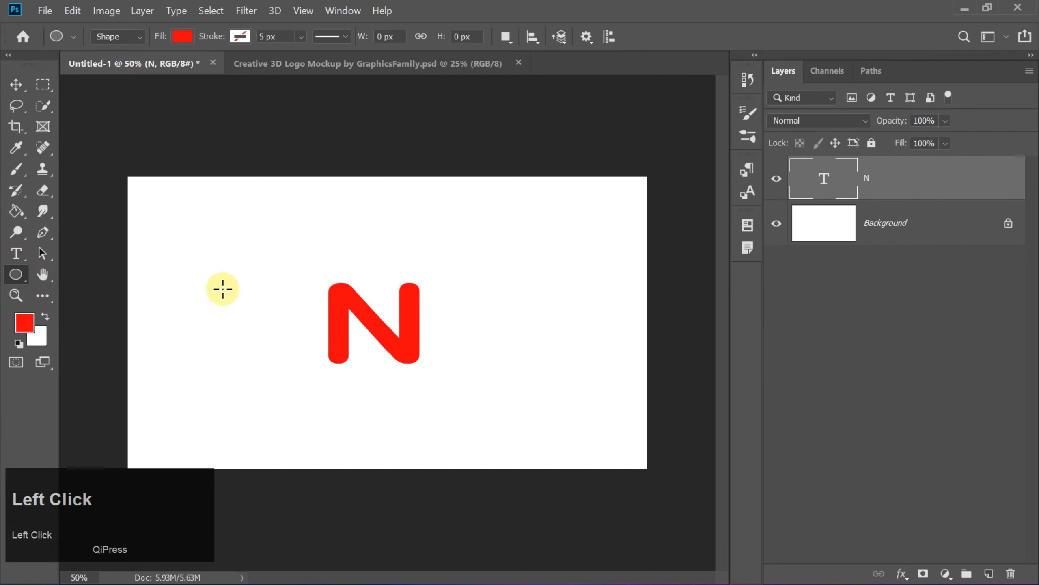
key("ctrl+z")
left_click_drag(268, 267, 397, 387)
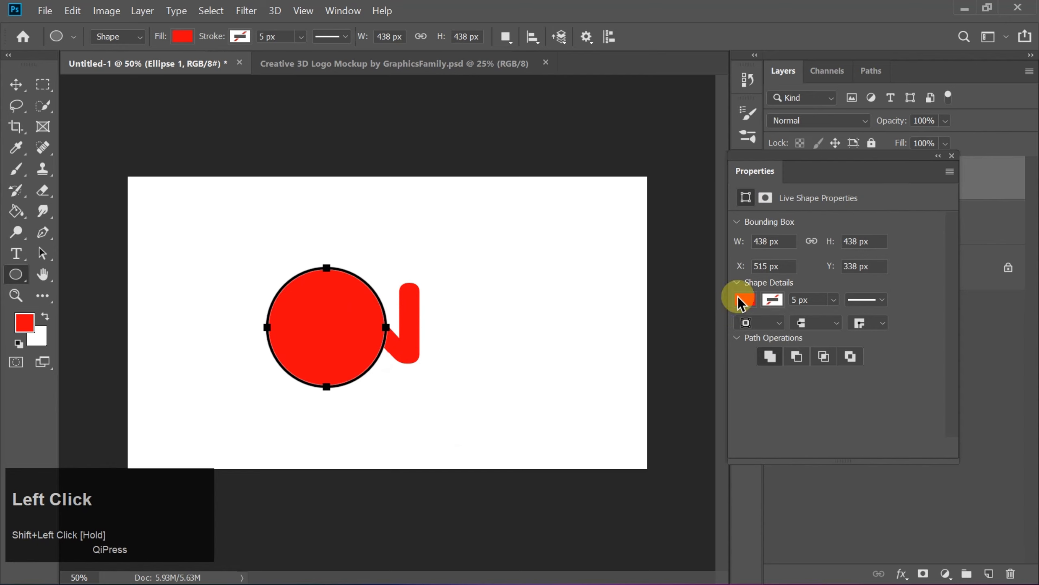
left_click(743, 301)
left_click(756, 330)
left_click(773, 299)
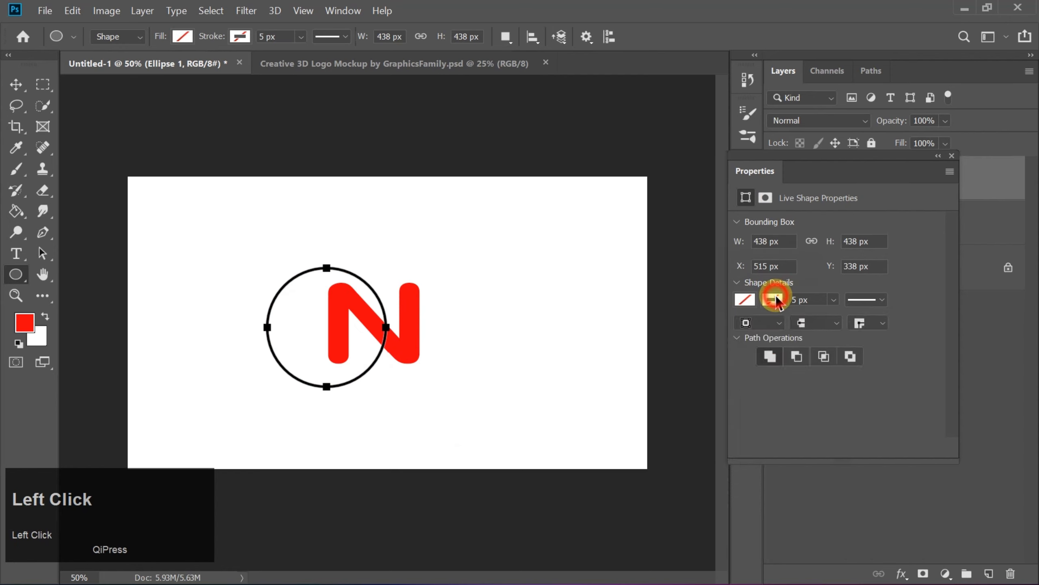
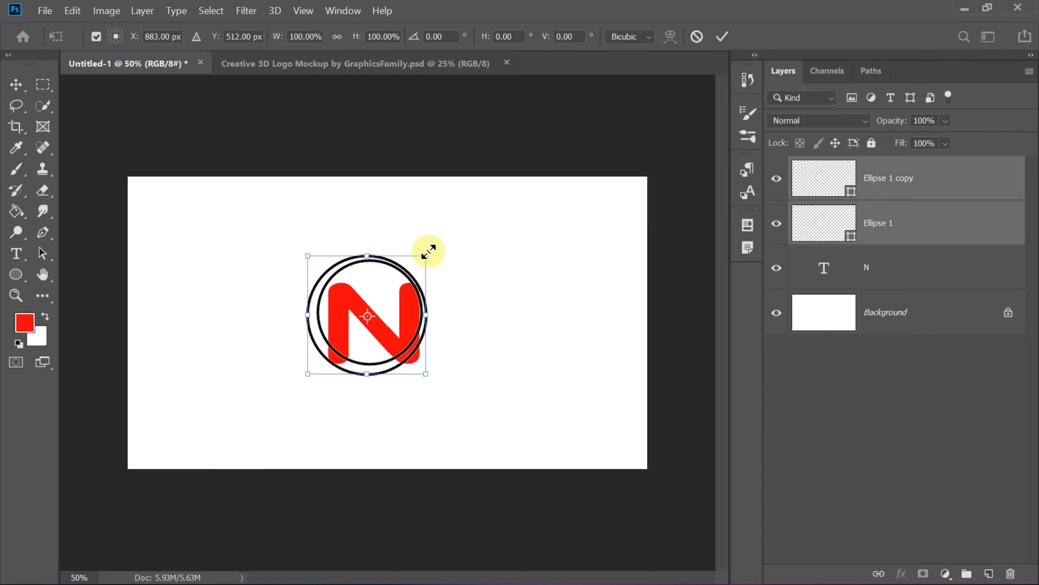
Enlarge both circles together until the outer one is about 534 px wide, then shift them upward over the N.
left_click_drag(429, 251, 449, 245)
key("Return")
key("Right")
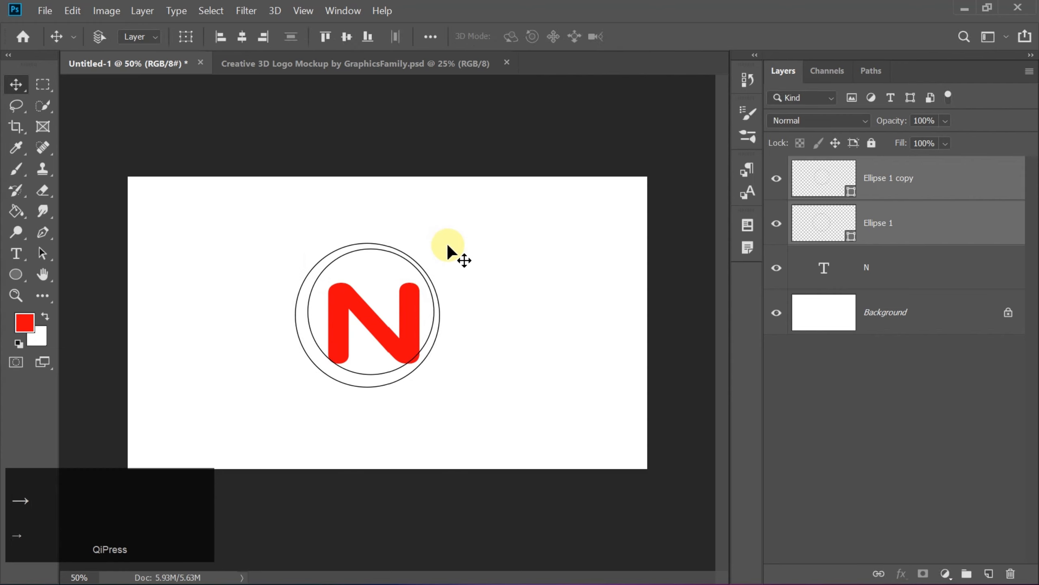
key("Up")
key("Up")
key("Up")
key("Up")
key("Up")
key("Up")
key("Up")
key("Up")
key("Left")
key("Down")
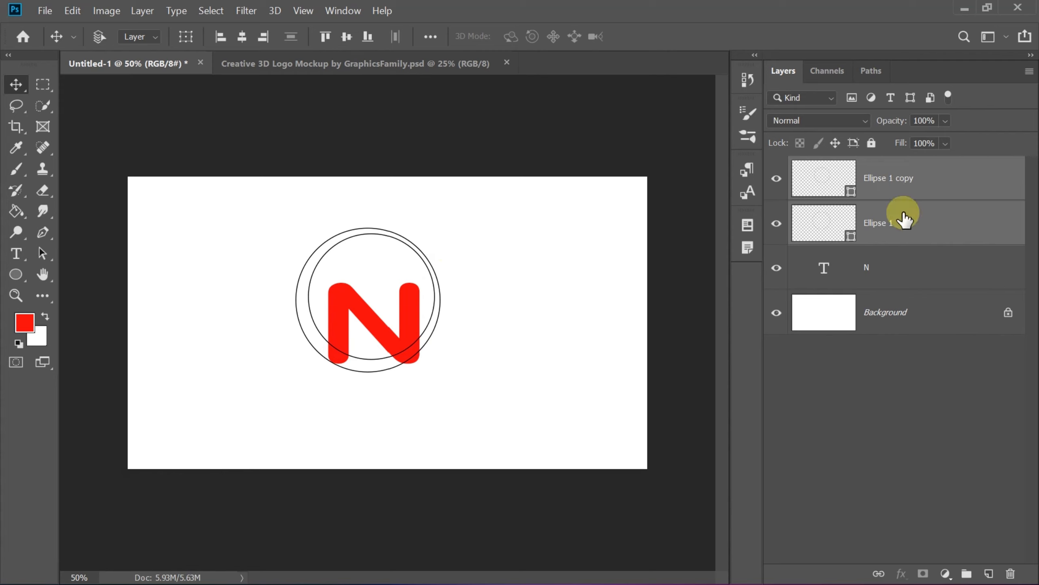
Remove the stroke from the outer circle, Ellipse 1, and fill it with red.
left_click(892, 173)
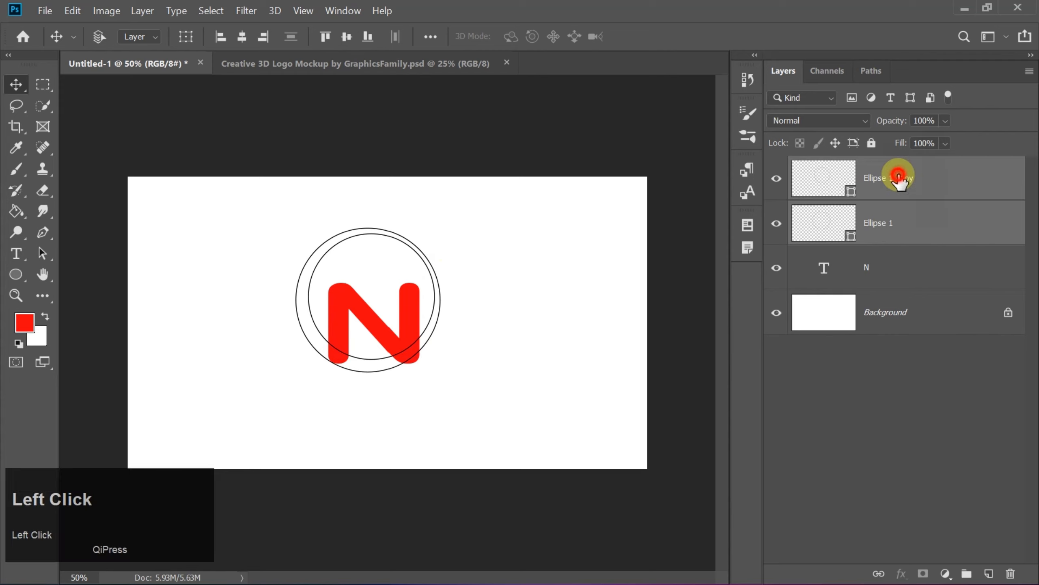
left_click(890, 221)
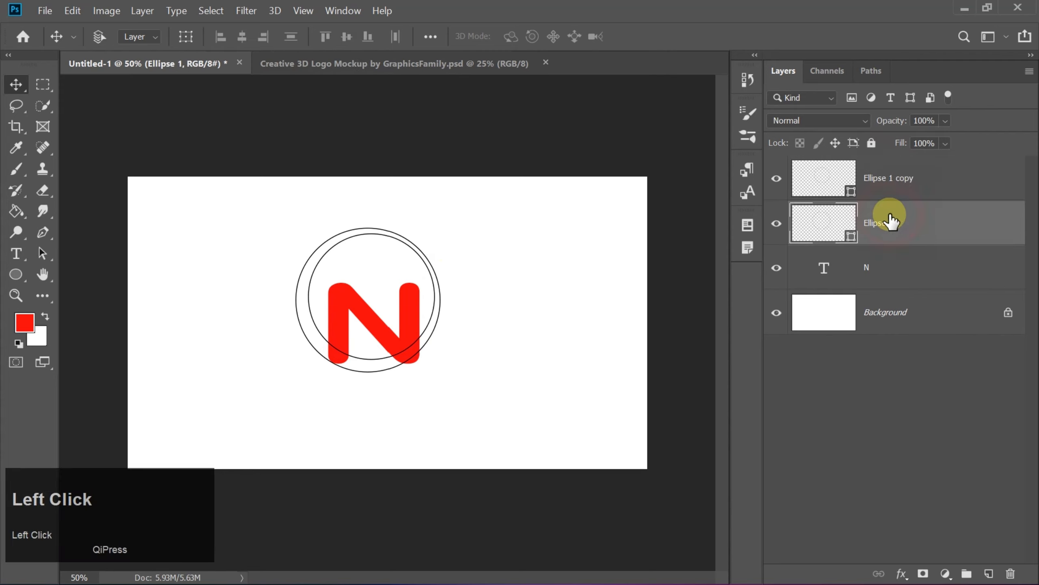
left_click(16, 275)
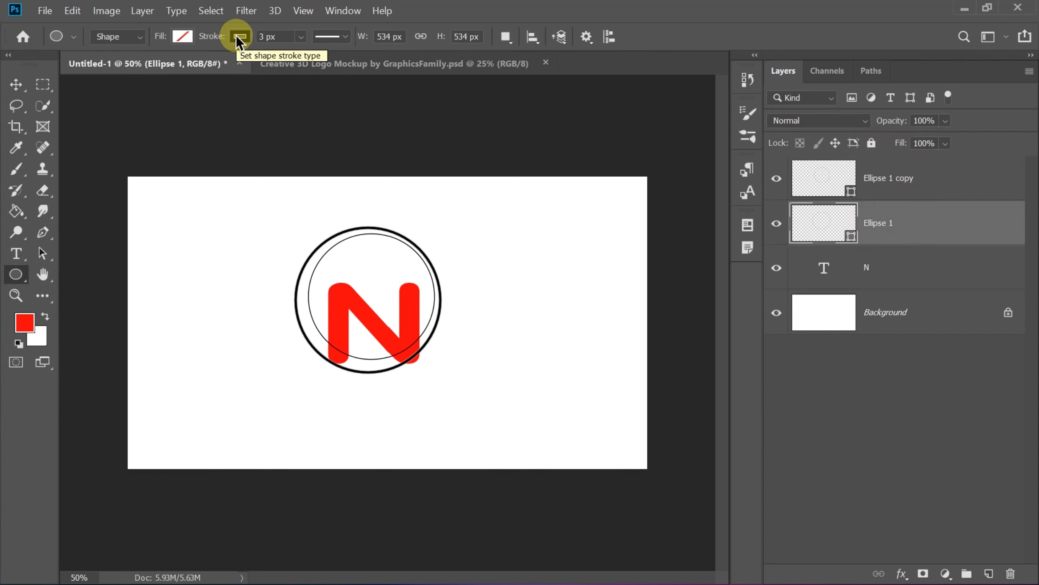
left_click(239, 39)
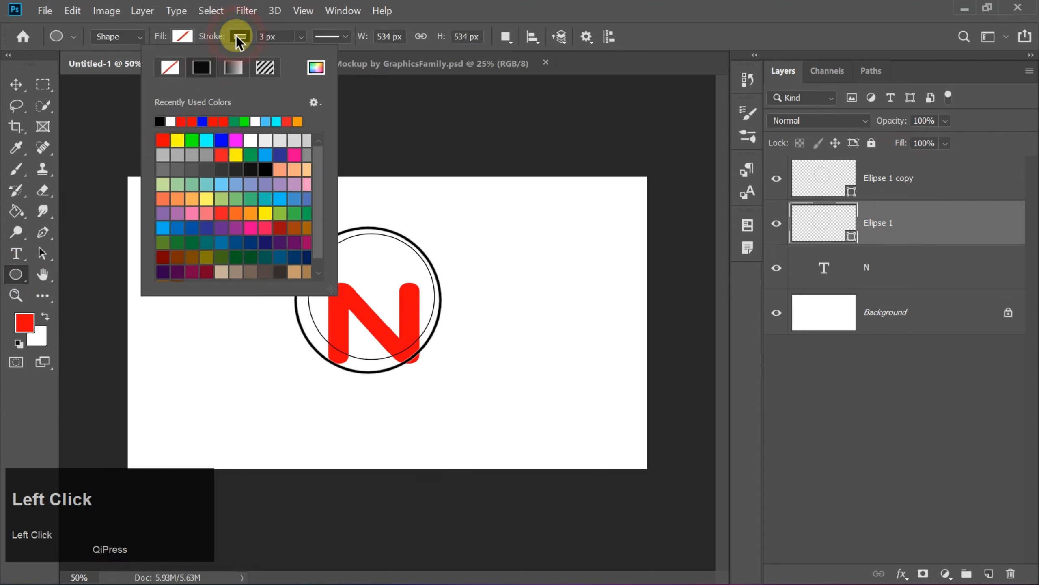
left_click(170, 69)
left_click(180, 37)
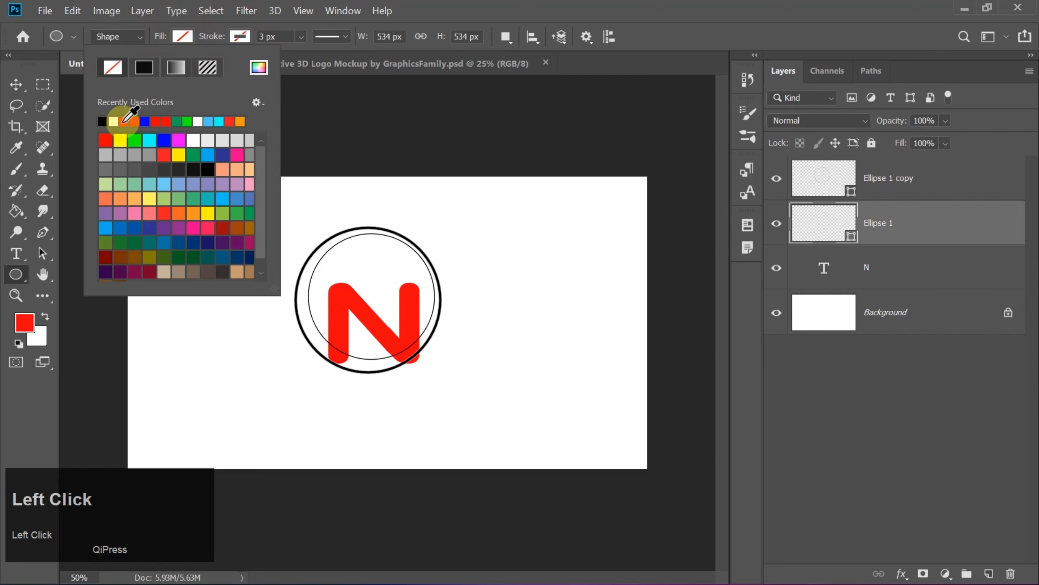
left_click(125, 121)
left_click(180, 37)
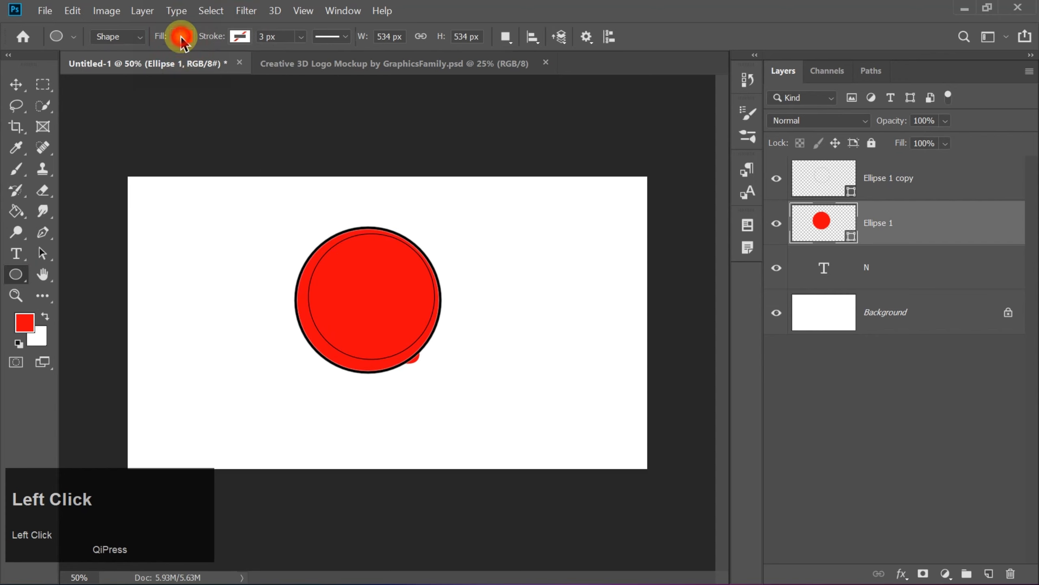
Remove the stroke from the inner circle, Ellipse 1 copy, and fill it with blue.
left_click(896, 183)
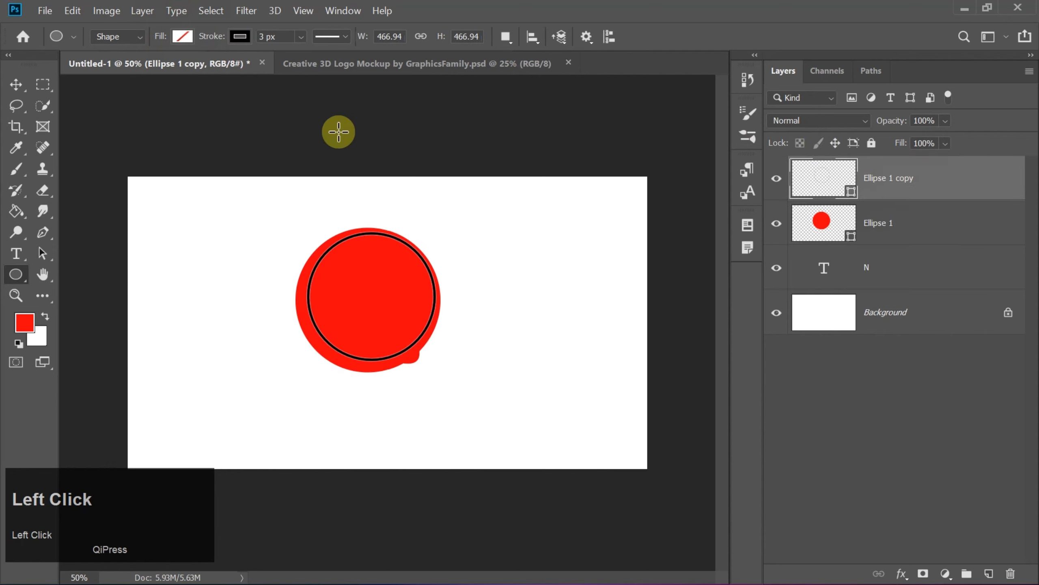
left_click(241, 39)
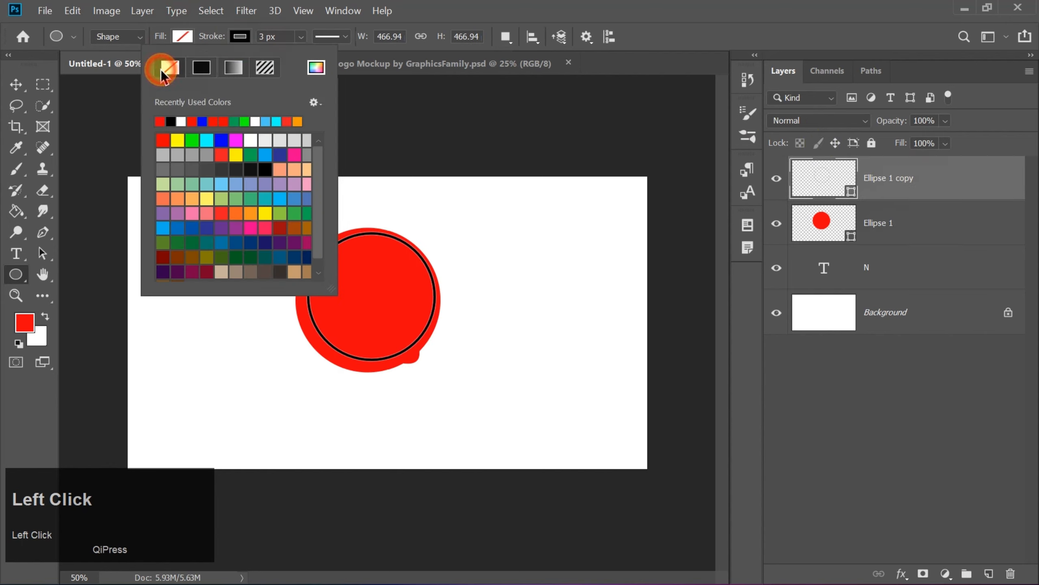
left_click(162, 74)
left_click(183, 36)
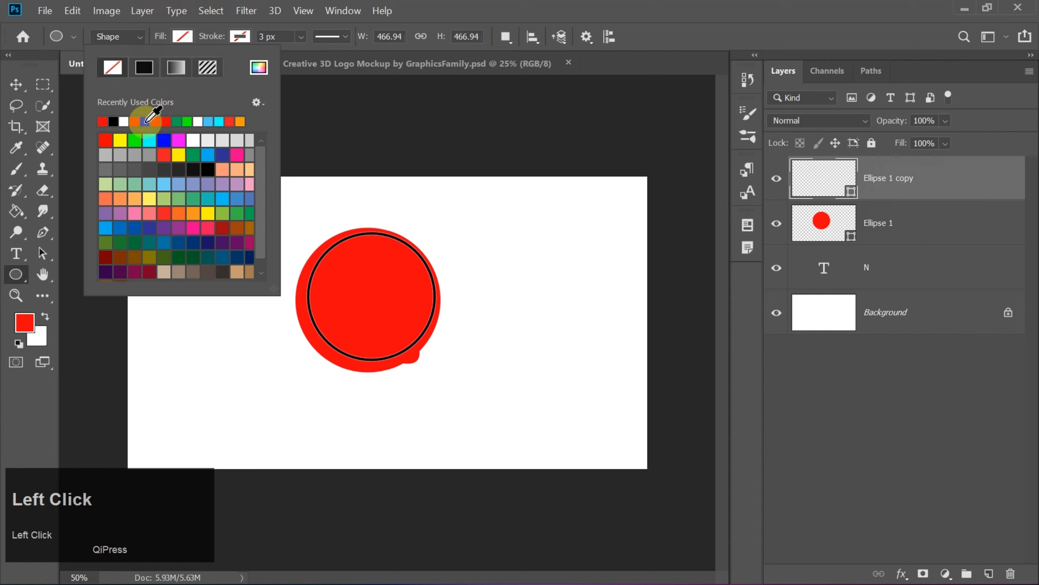
left_click(146, 121)
left_click(184, 38)
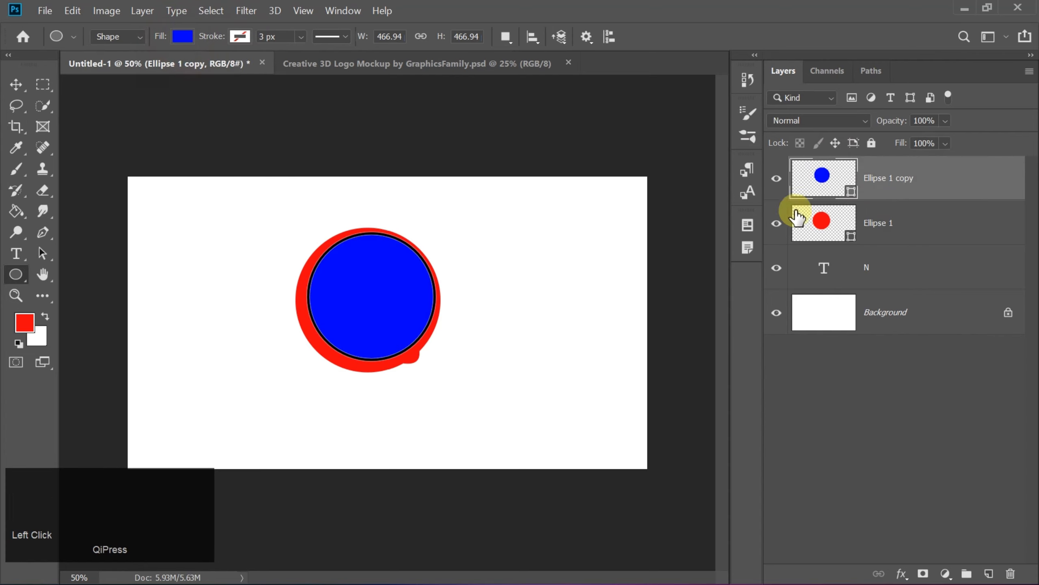
Combine the two circle shapes with Subtract Front Shape to form a ring of uneven thickness.
left_click(896, 232, "shift")
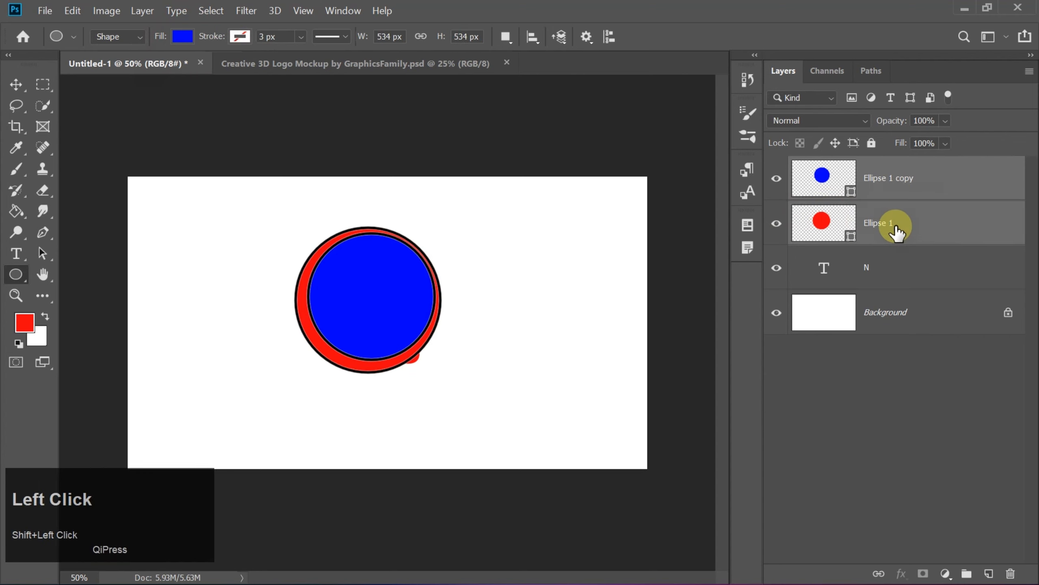
left_click(142, 11)
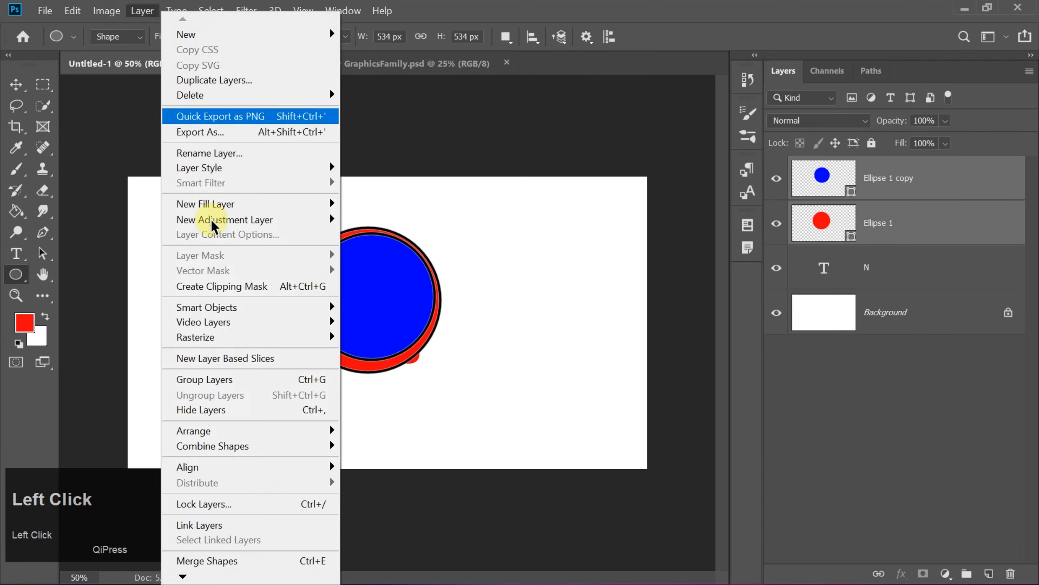
mouse_move(335, 446)
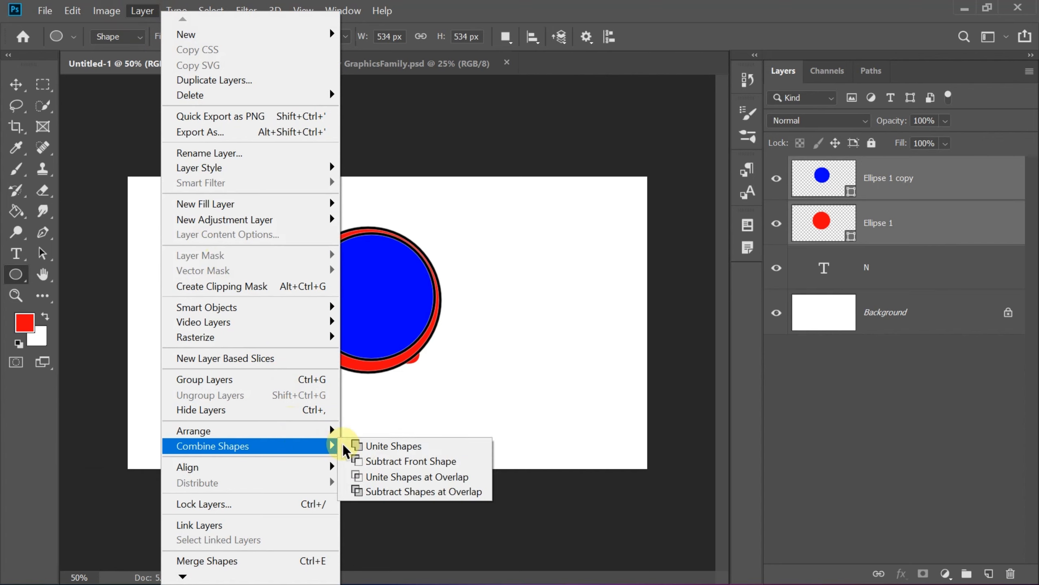
left_click(380, 462)
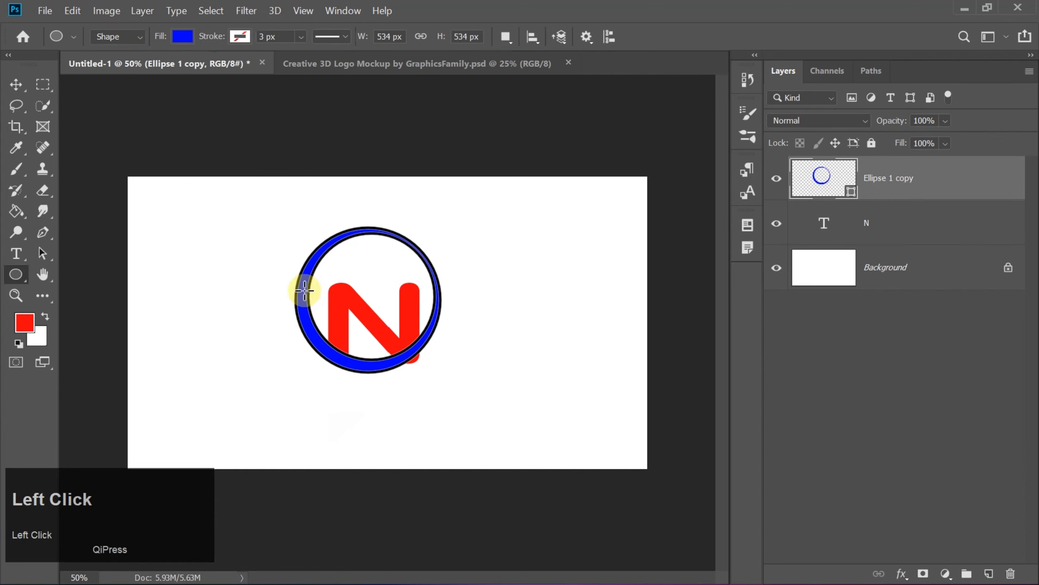
Rasterize the Ellipse 1 copy ring layer.
left_click(16, 85)
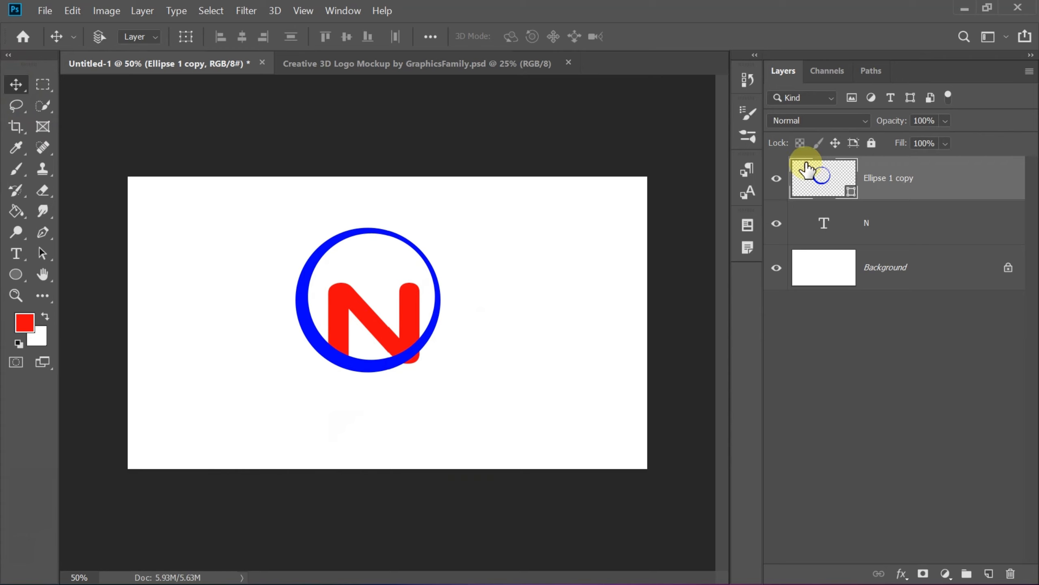
right_click(920, 187)
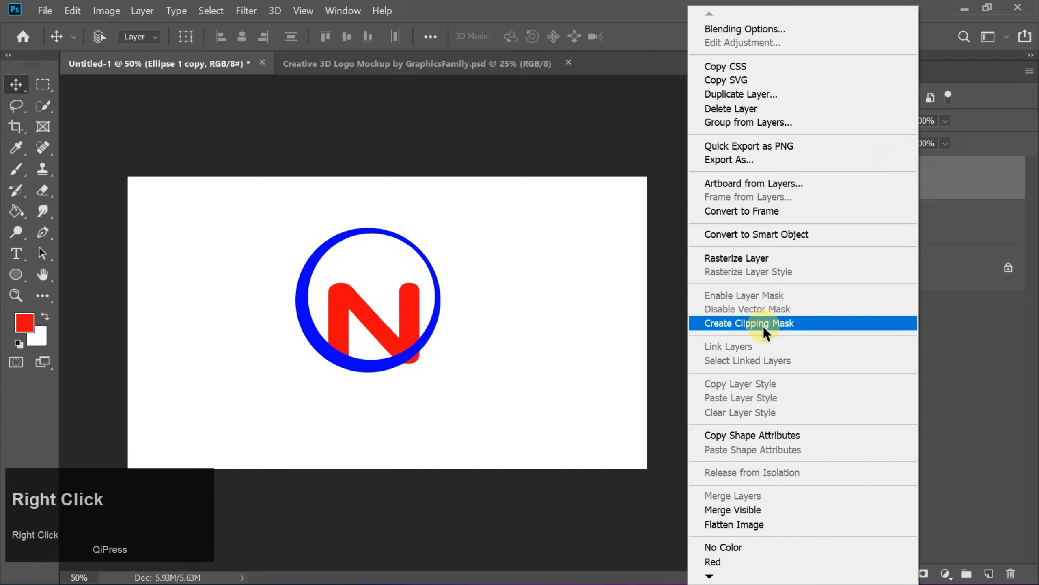
left_click(736, 259)
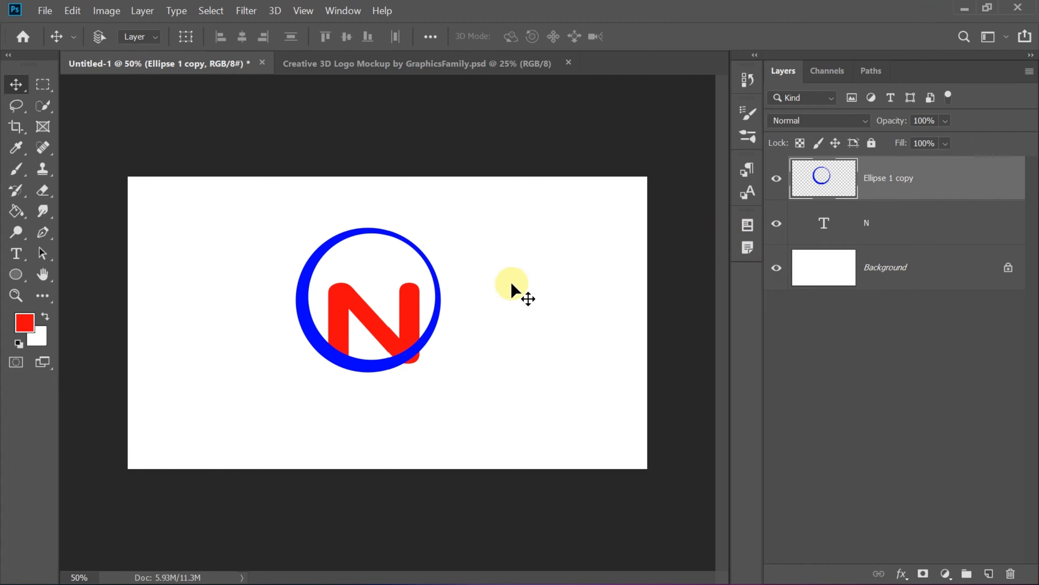
Display the rulers along the canvas edges.
key("ctrl+plus")
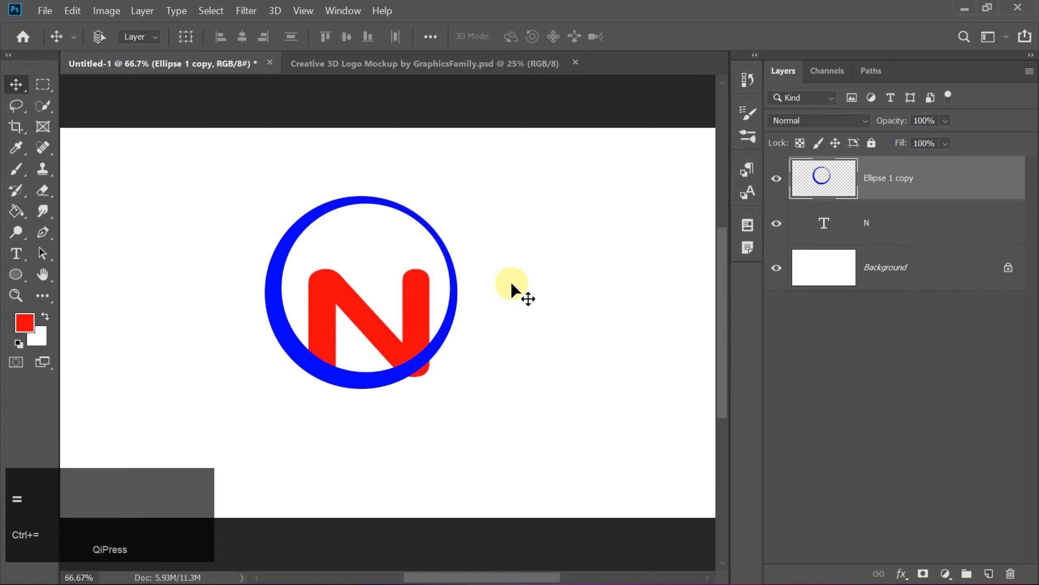
key("ctrl+r")
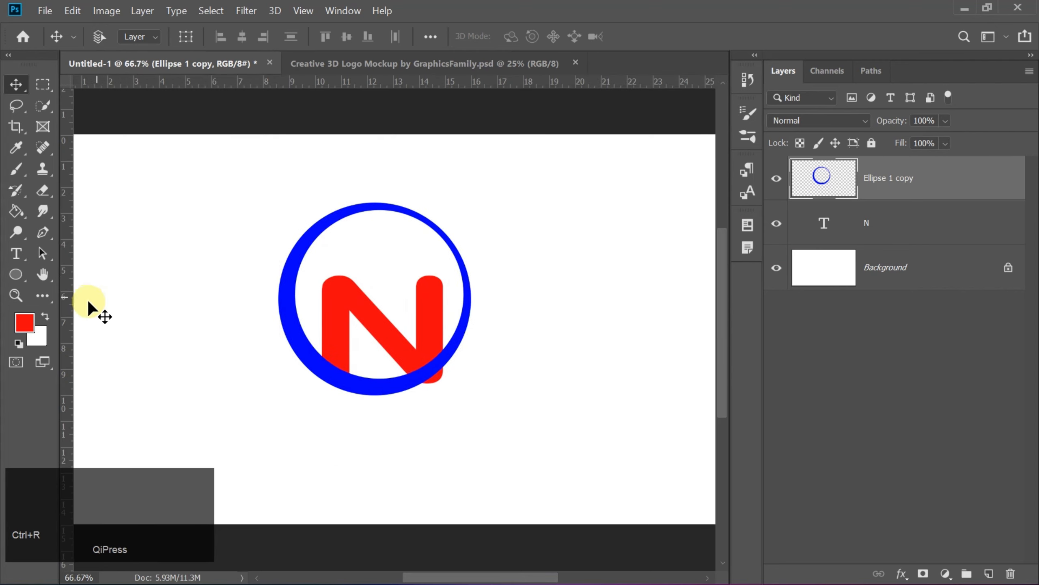
Place four vertical guides along the outer and inner edges of the N's two stems.
key("ctrl+equal")
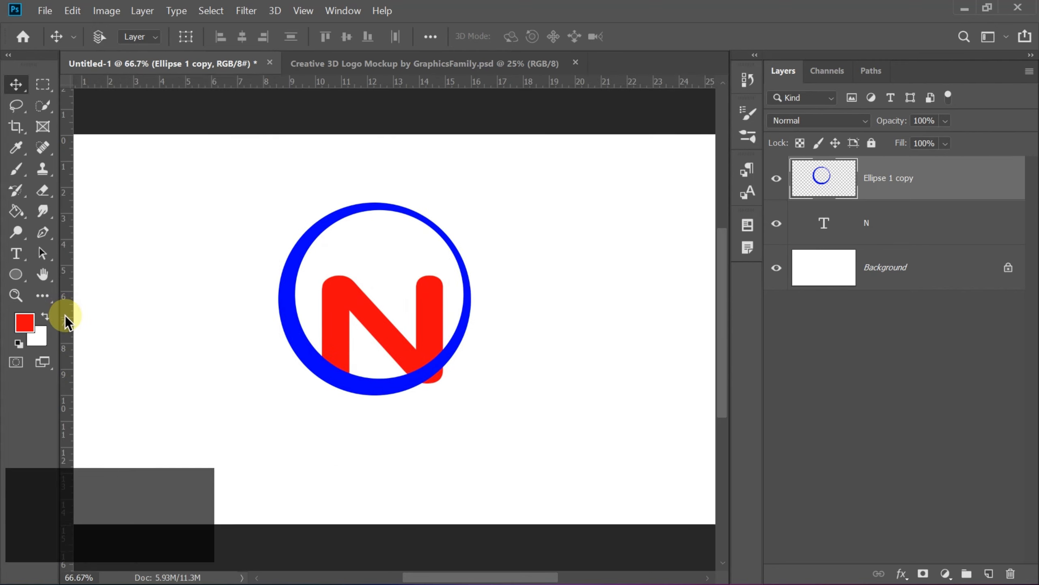
left_click_drag(67, 326, 285, 360)
left_click_drag(65, 385, 469, 426)
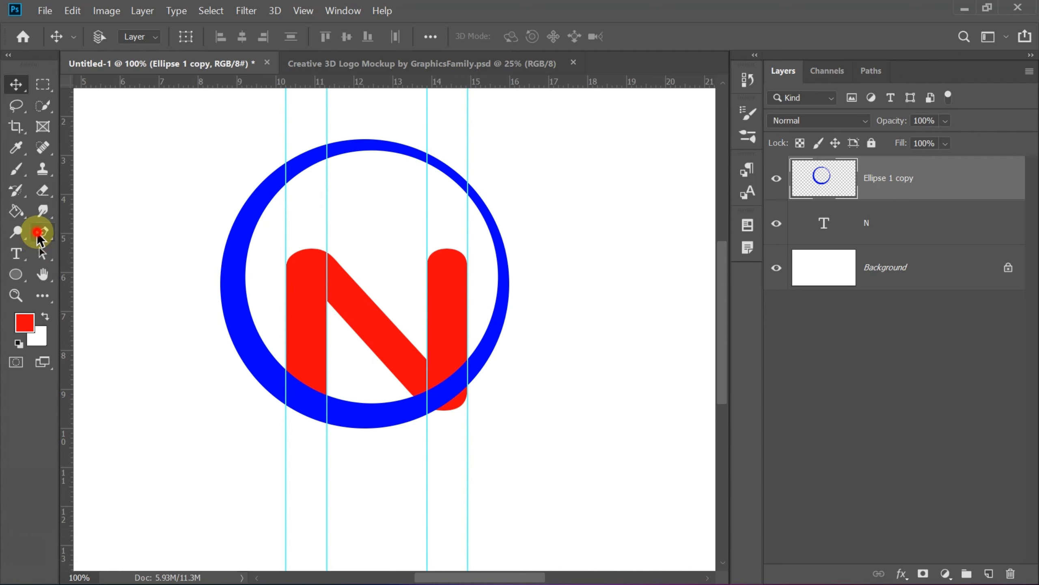
Start a Pen tool shape at the inner edge of the N's left stem, running outside the ring to the outermost right guide.
left_click(39, 234)
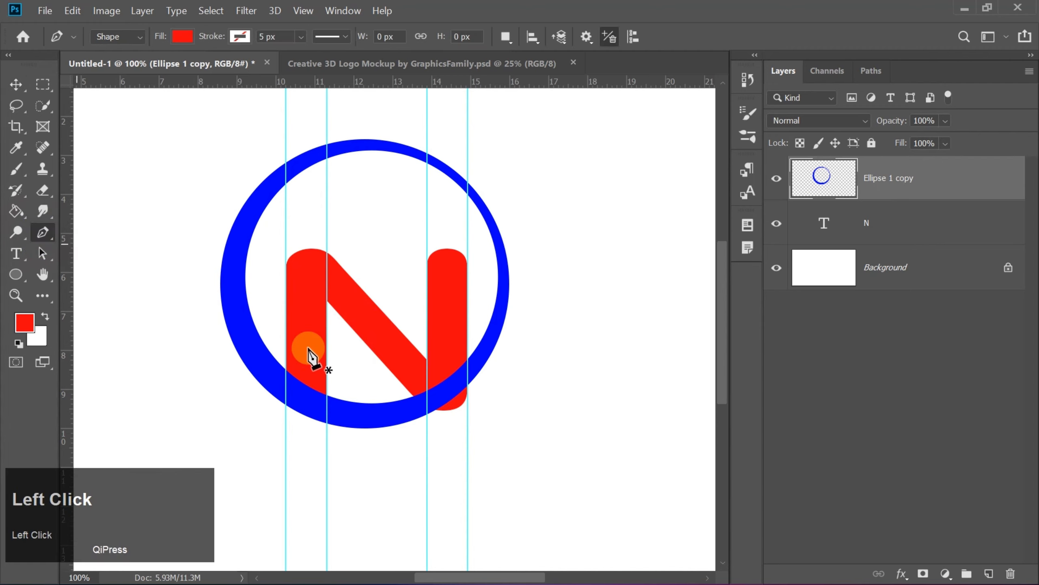
left_click(326, 382)
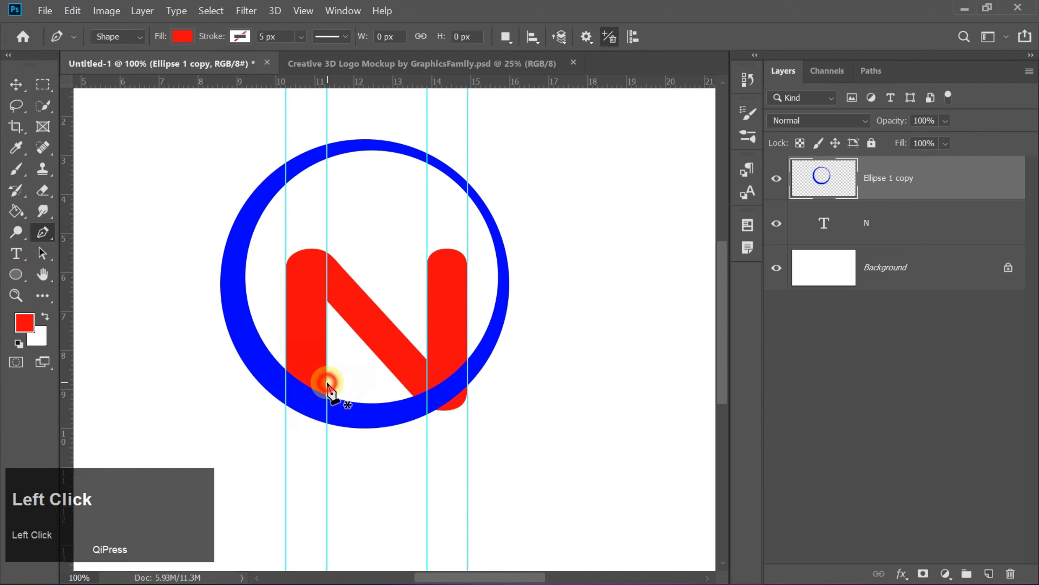
left_click(326, 441)
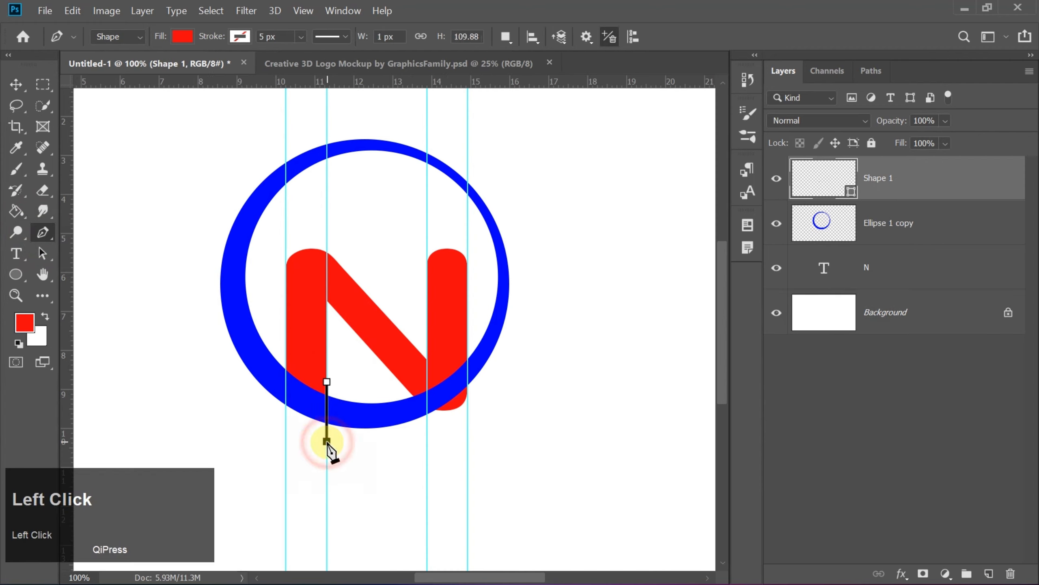
left_click(561, 435)
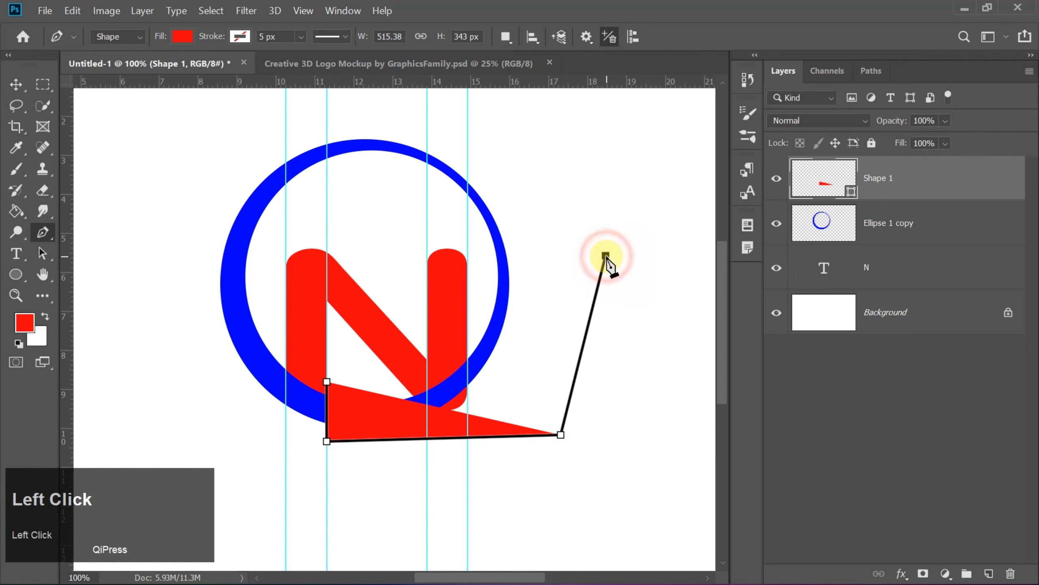
left_click(605, 256)
left_click(535, 162)
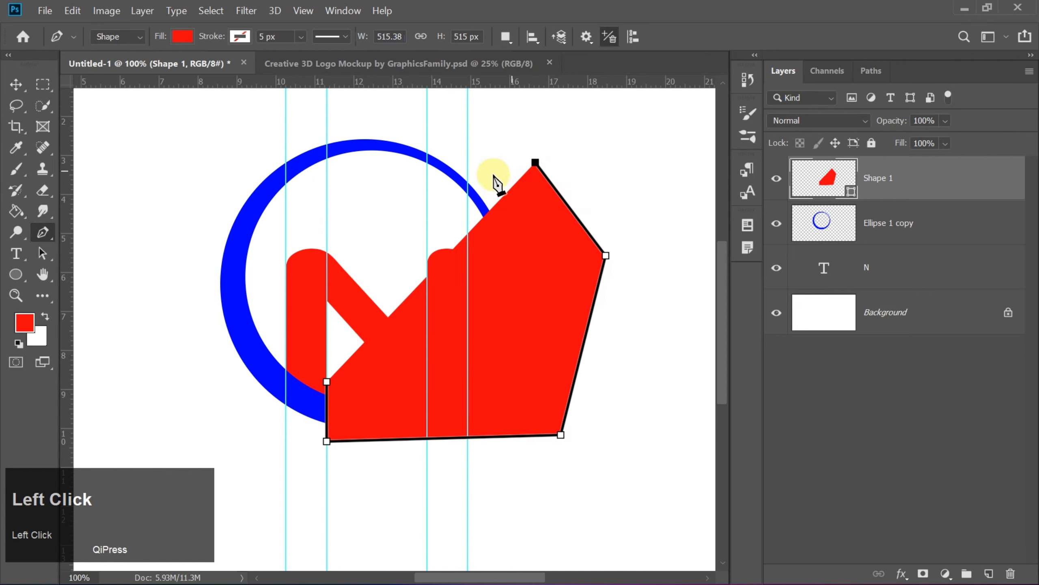
left_click(467, 165)
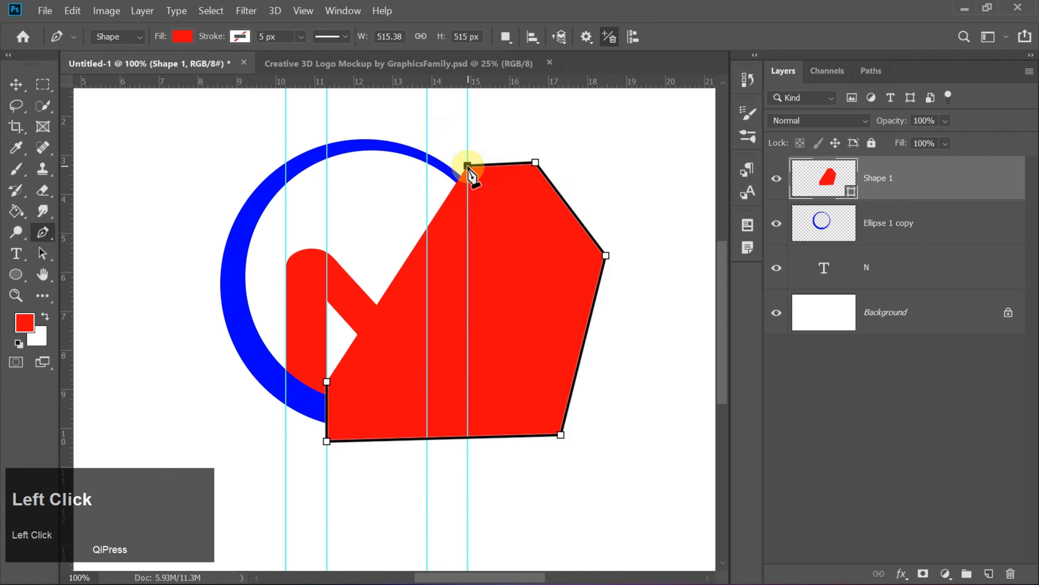
Remove the fill from the pen shape, leaving only its path outline over the logo.
left_click(182, 36)
left_click(111, 67)
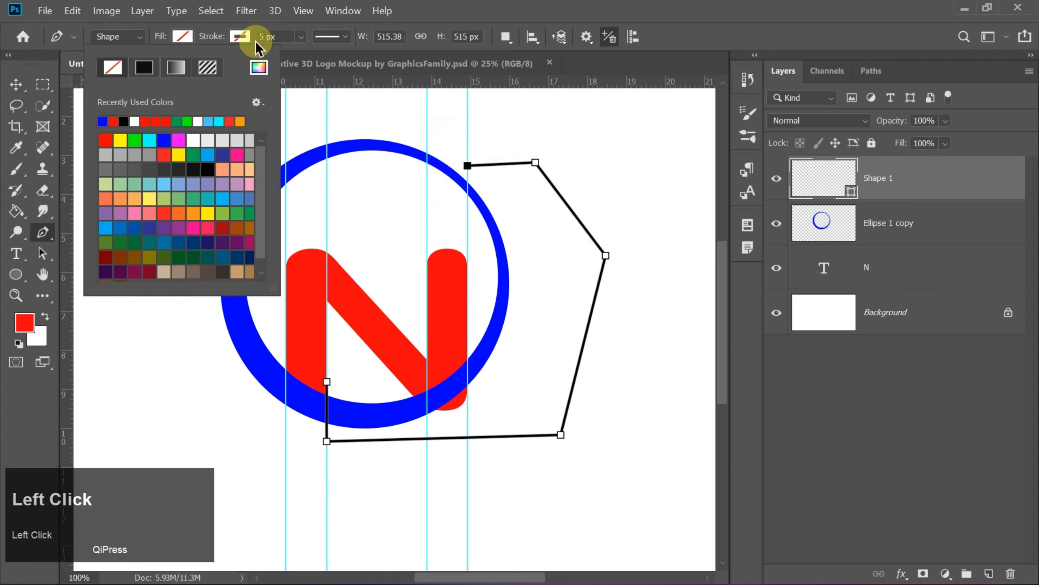
left_click(241, 37)
left_click(241, 37)
left_click(240, 37)
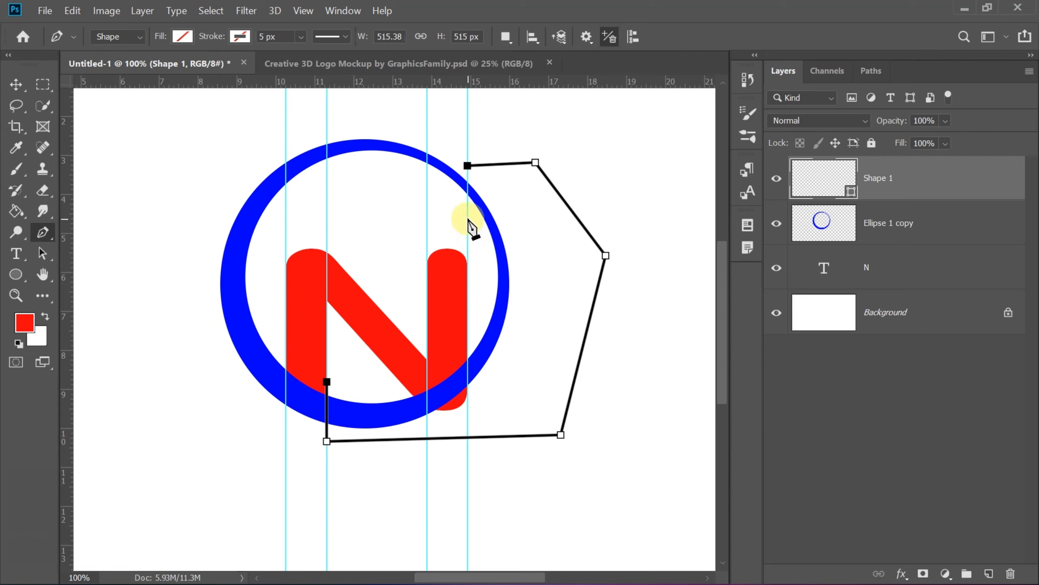
Close the pen path through the inside of the ring and convert it to a new anti-aliased selection with 0 pixels feather.
left_click(467, 217)
left_click(391, 221)
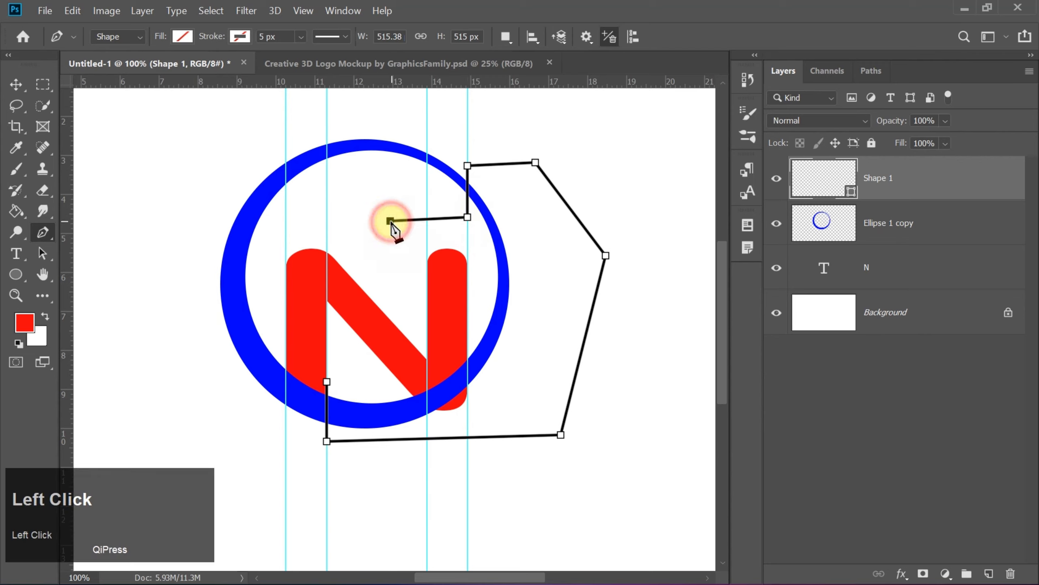
left_click(327, 382)
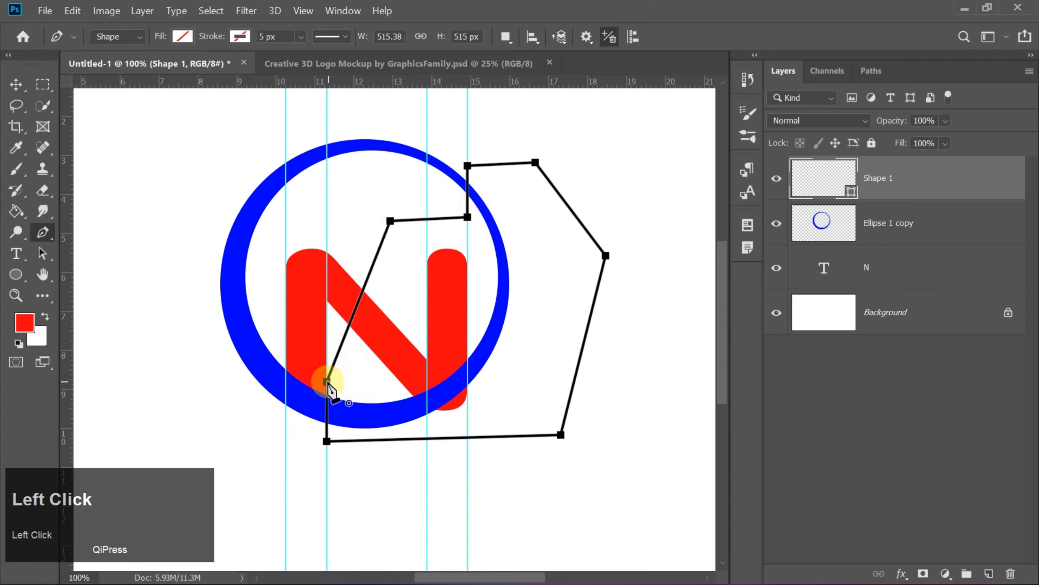
right_click(525, 283)
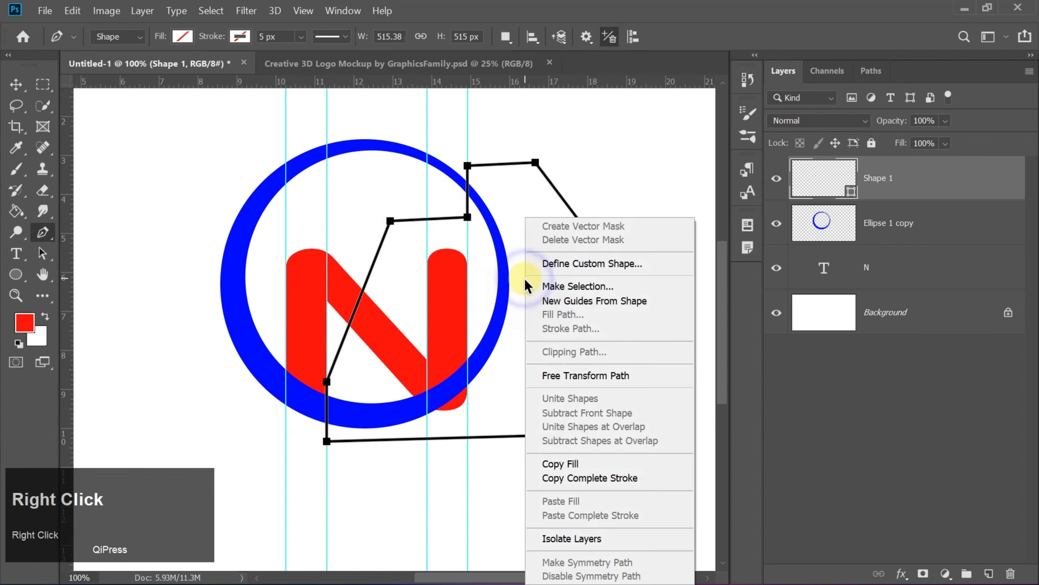
left_click(549, 287)
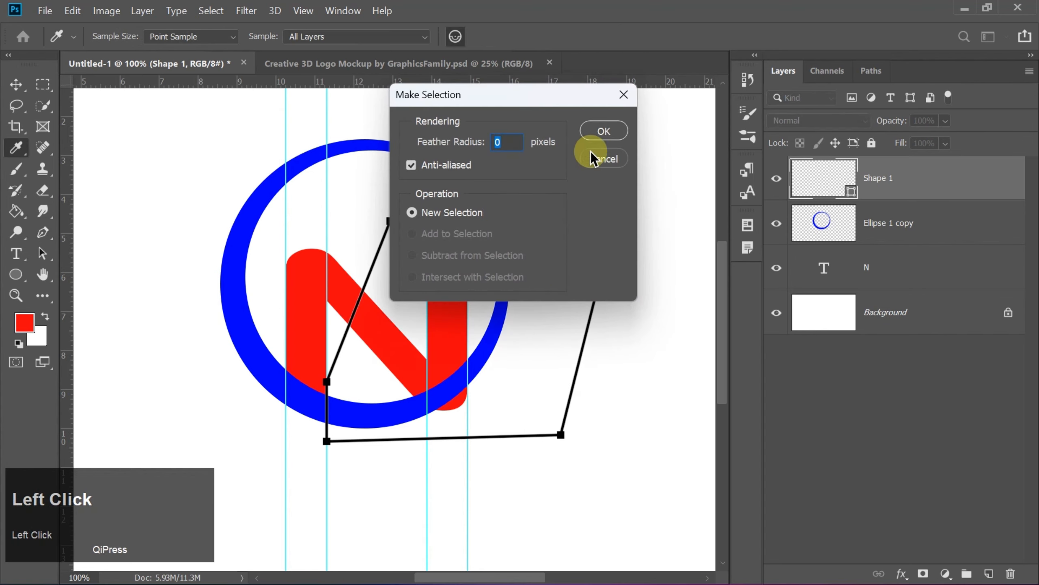
left_click(600, 131)
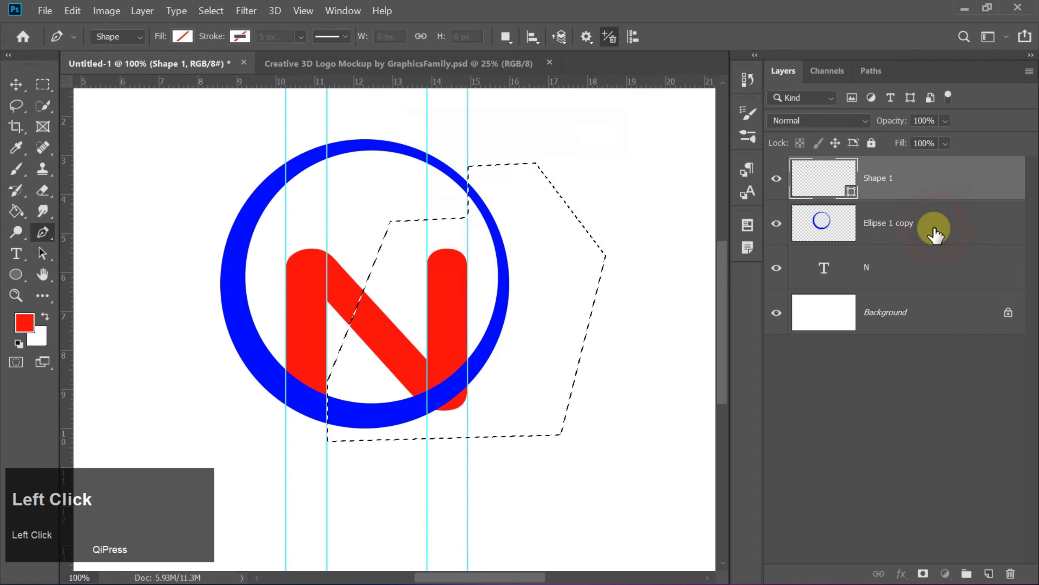
Delete the selected part of the Ellipse 1 copy ring, deselect, and remove the Shape 1 layer.
left_click(935, 234)
key("Delete")
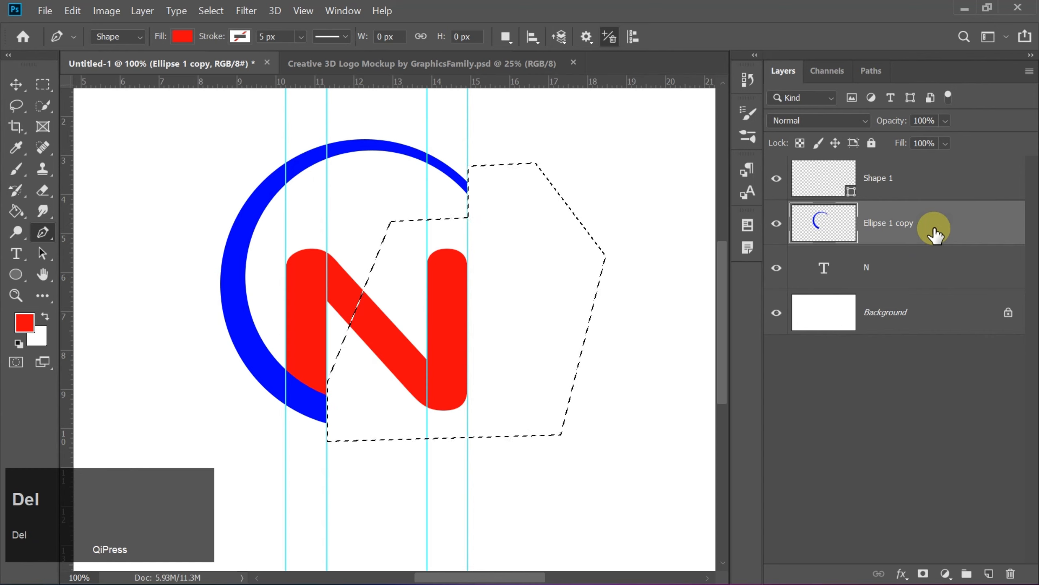
key("ctrl+d")
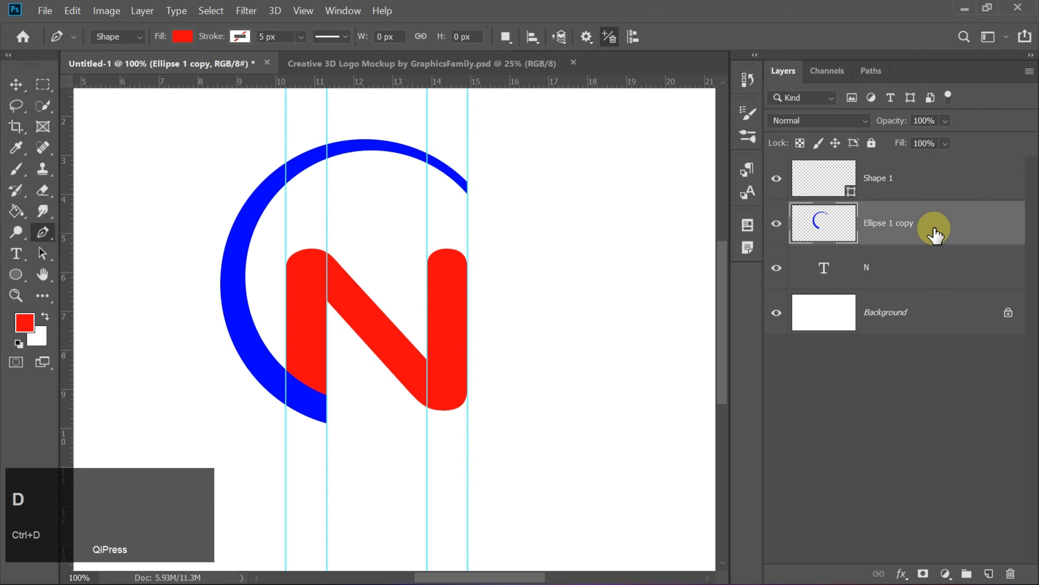
left_click(877, 180)
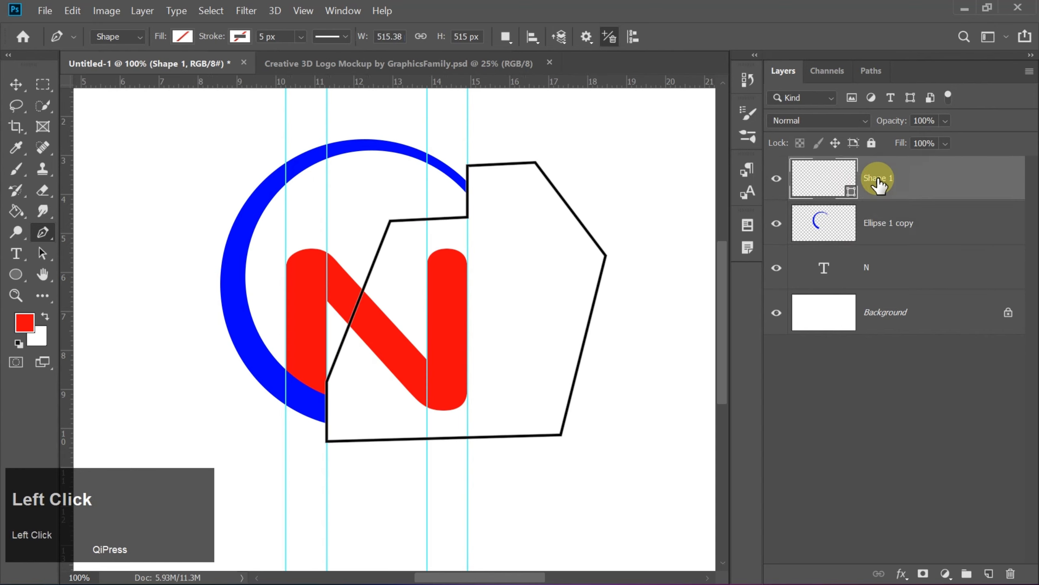
key("Delete")
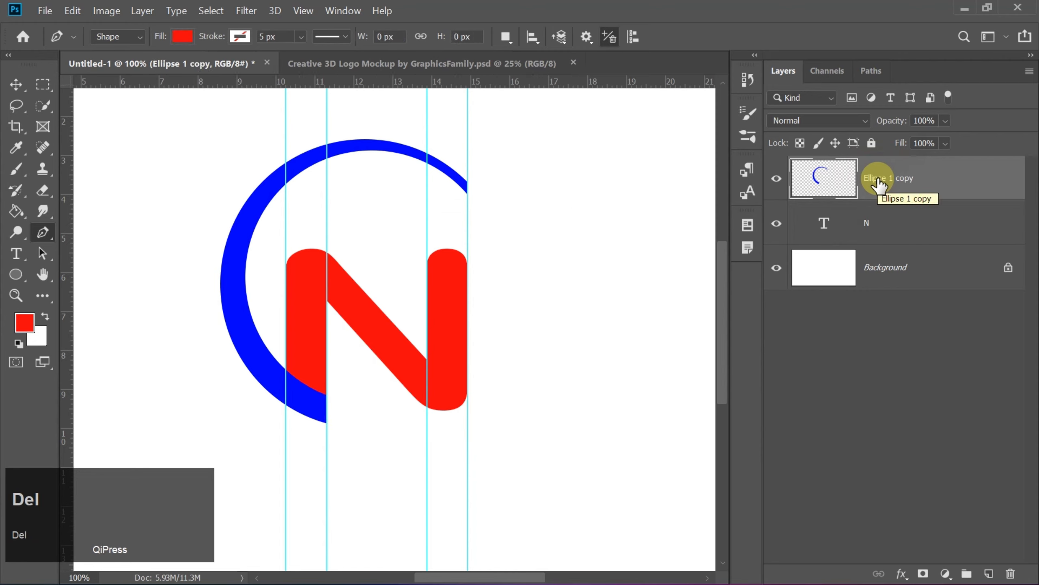
Squash the remaining ring arc vertically by bringing its upper edge down closer to the N.
left_click(12, 83)
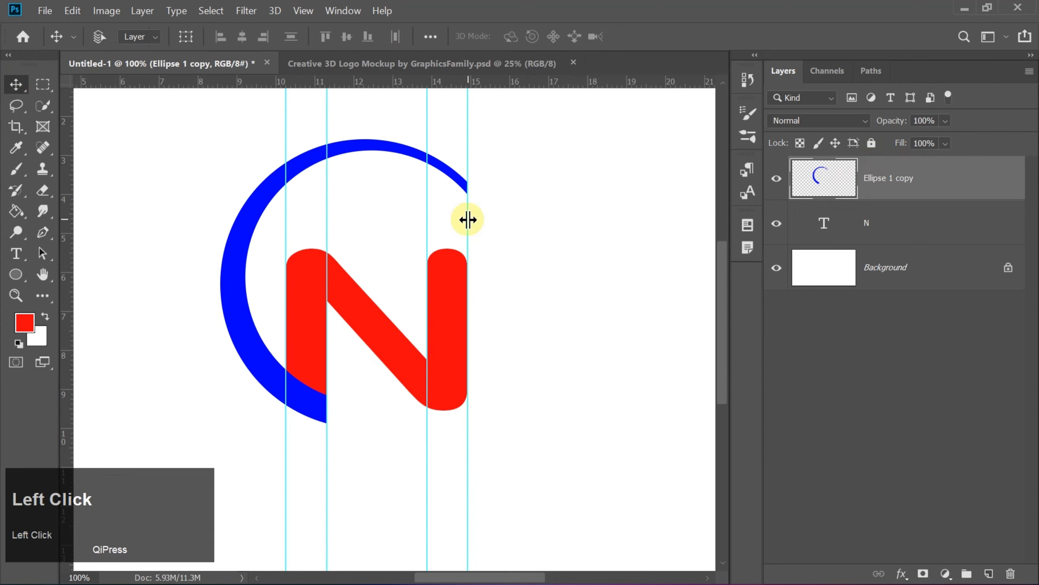
key("ctrl+t")
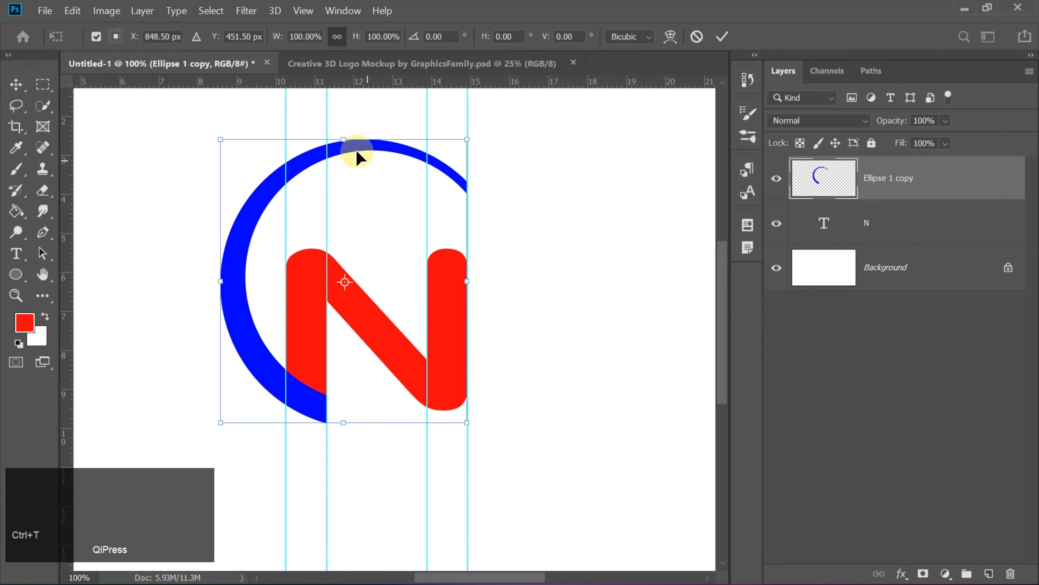
left_click_drag(344, 143, 347, 190)
key("Return")
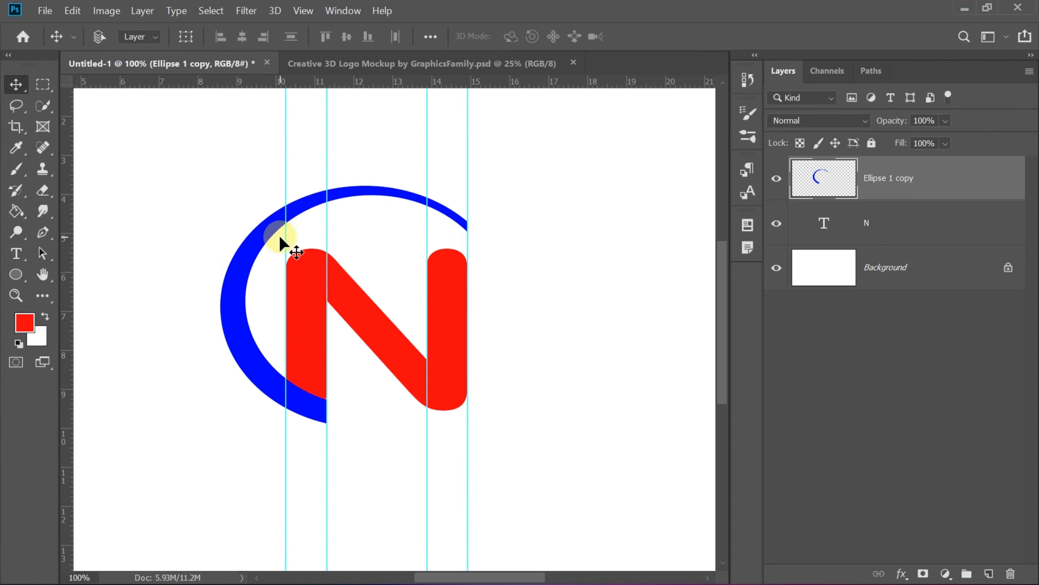
Fill the ring arc on the Ellipse 1 copy layer with the red foreground color using the Paint Bucket tool.
left_click(29, 215)
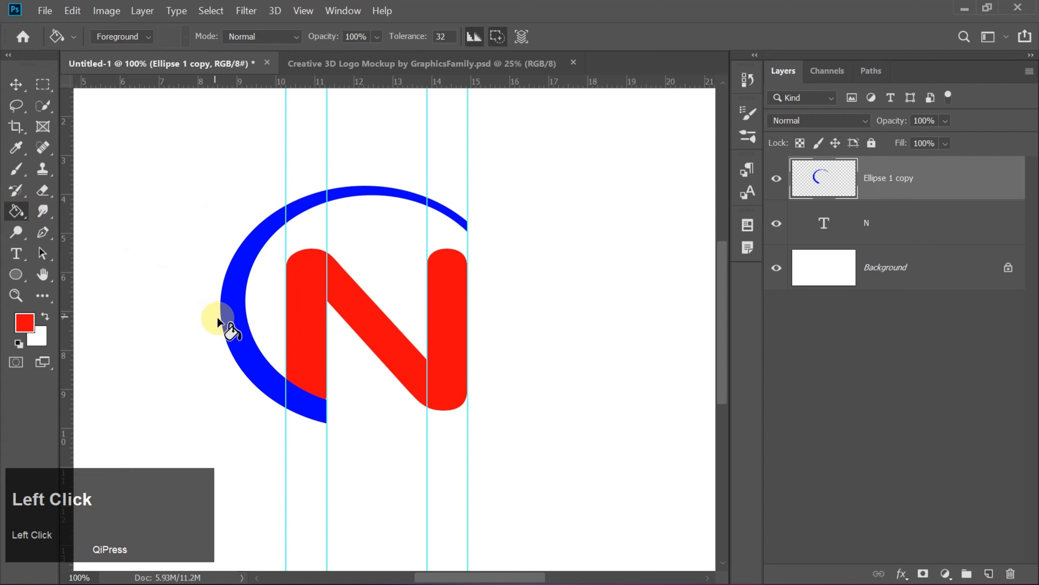
left_click(231, 316)
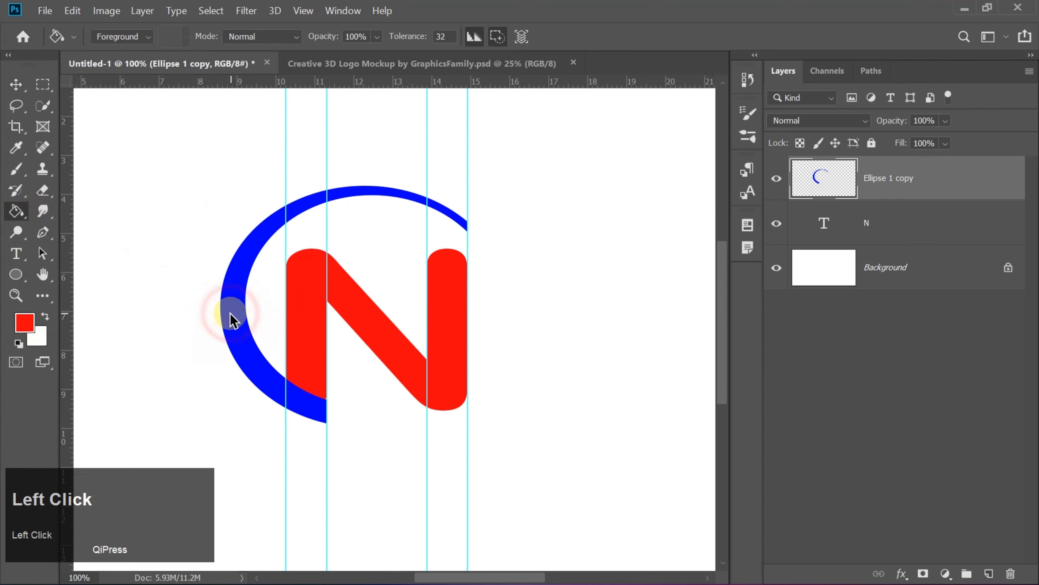
left_click(16, 85)
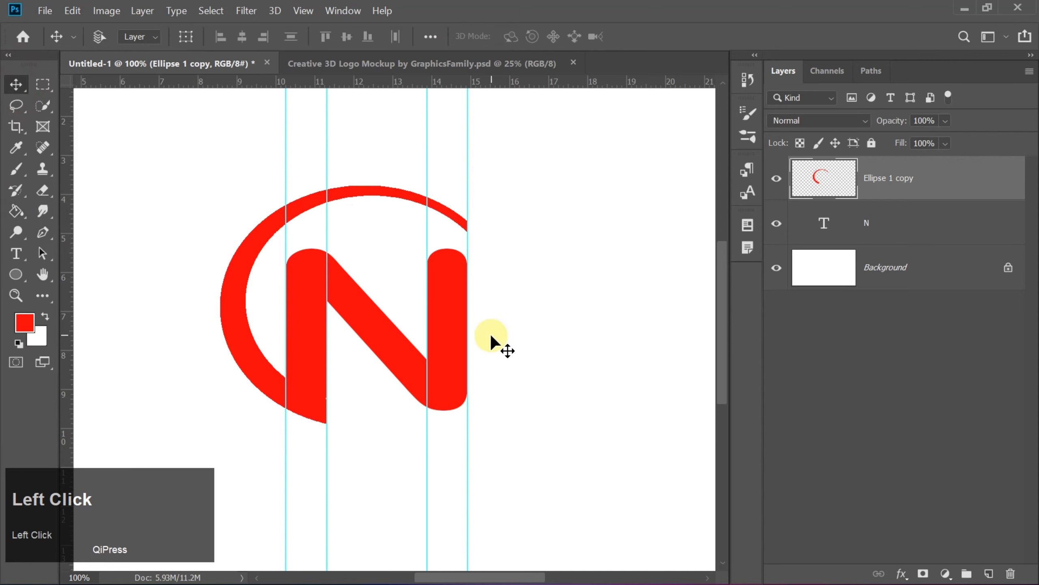
Duplicate the red arc and place the copy, flipped horizontally and vertically, with its thick end against the N's right stem between the guides.
key("ctrl+j")
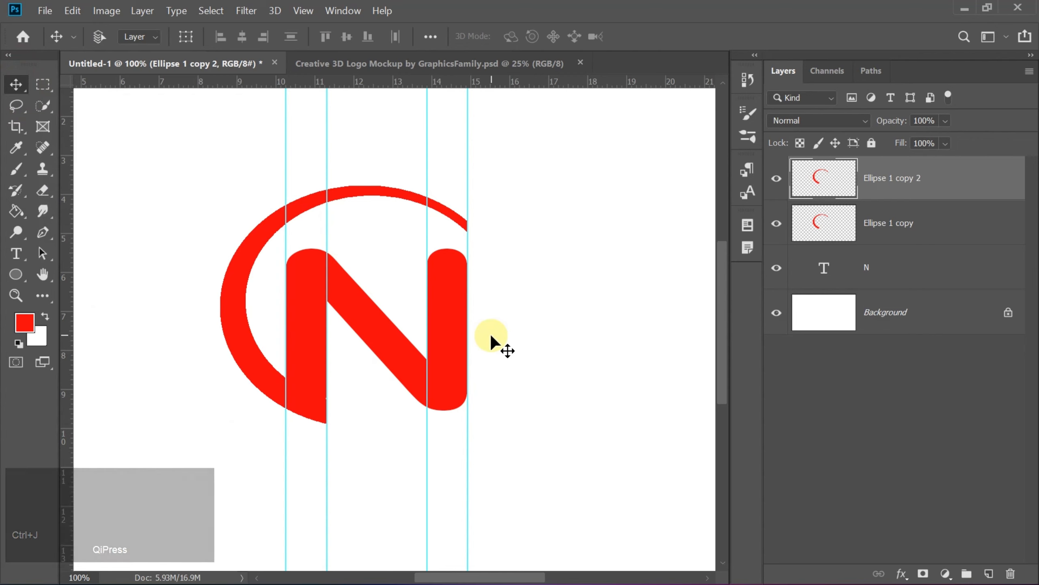
key("ctrl+t")
right_click(372, 267)
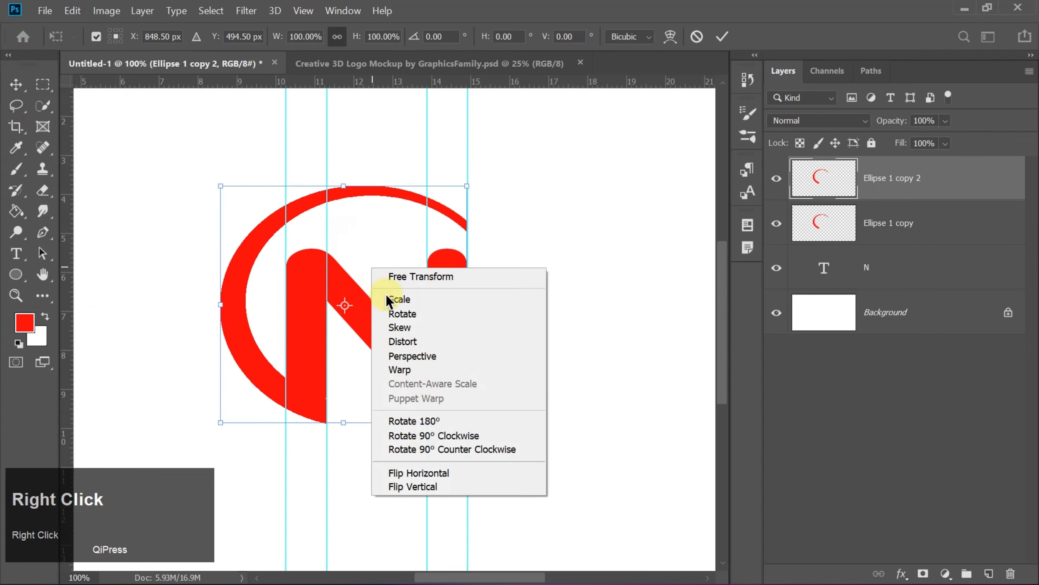
left_click(428, 472)
right_click(393, 317)
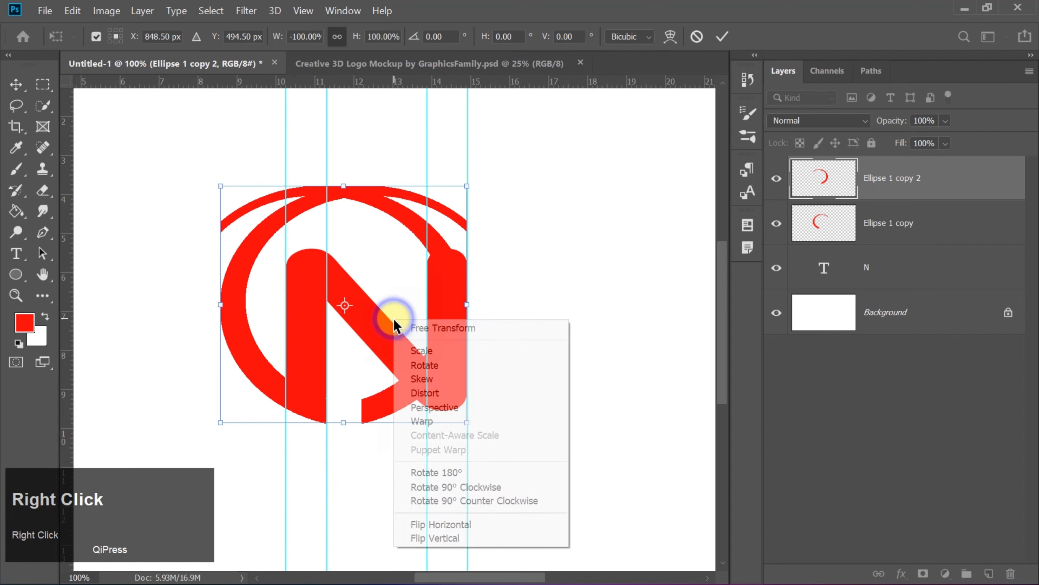
left_click(437, 537)
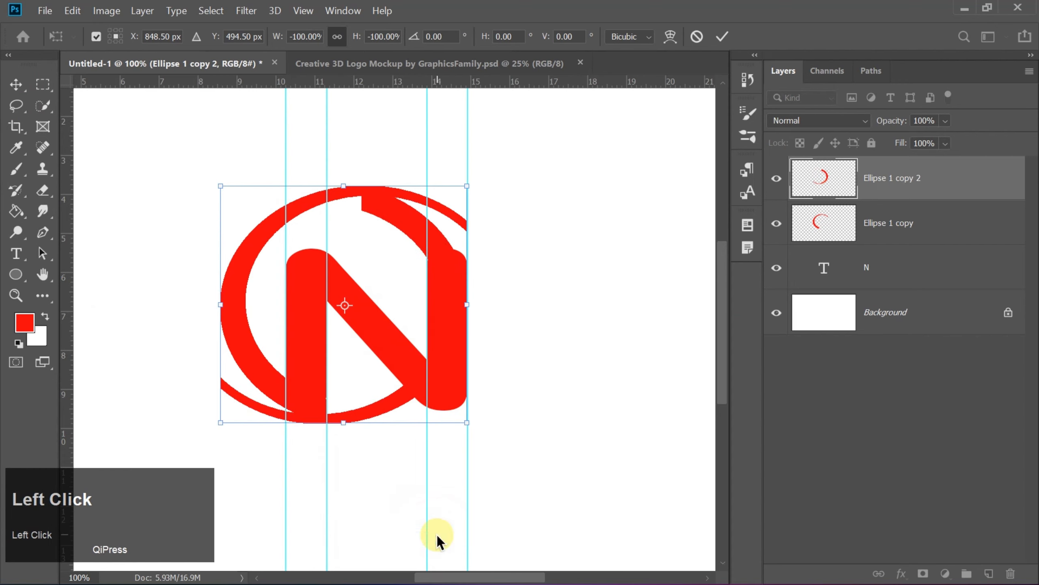
left_click_drag(389, 204, 456, 255)
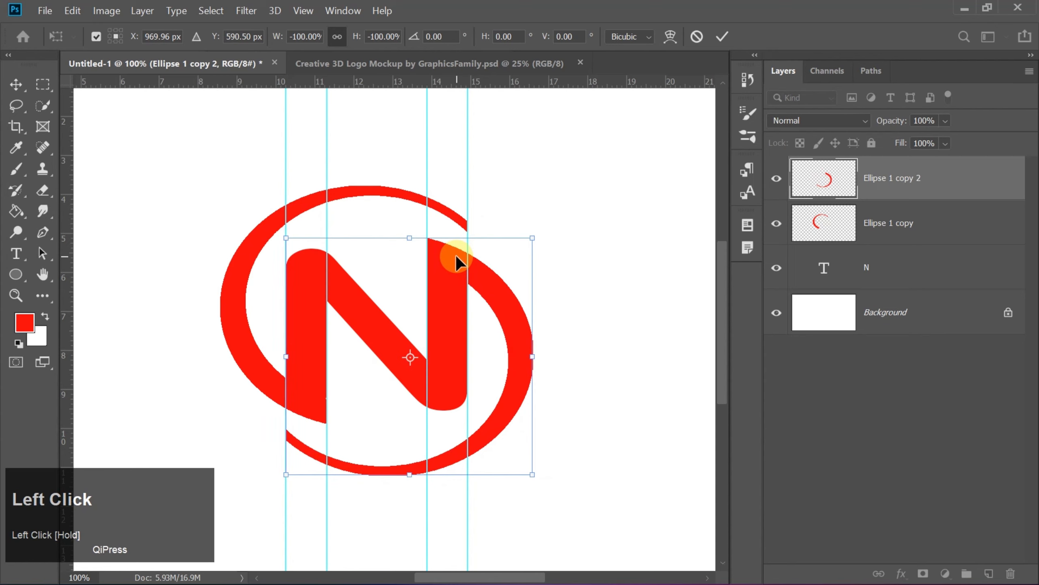
key("Return")
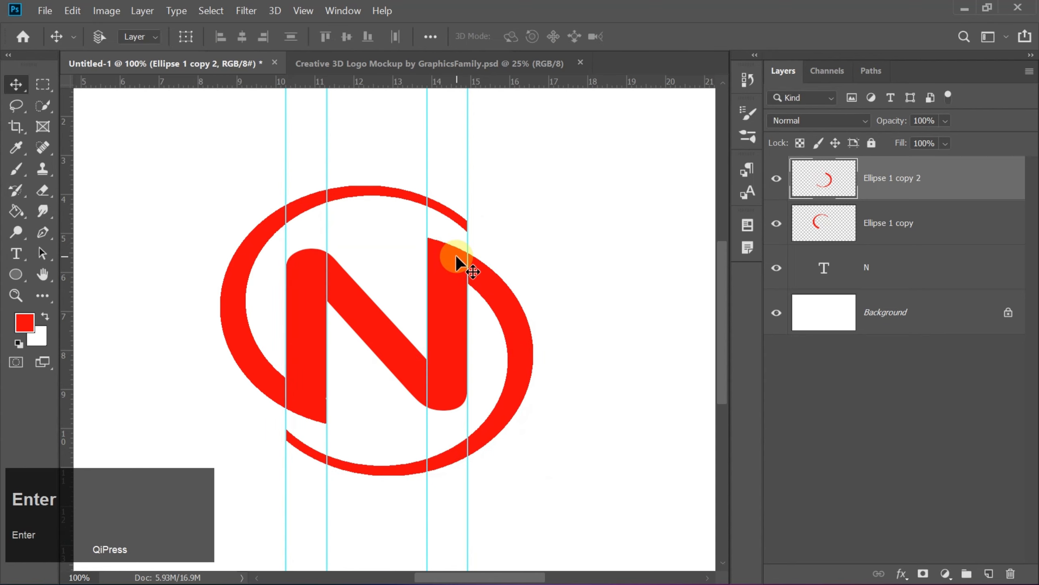
Set the Type tool's font size to 150 pt for new text.
key("ctrl+minus")
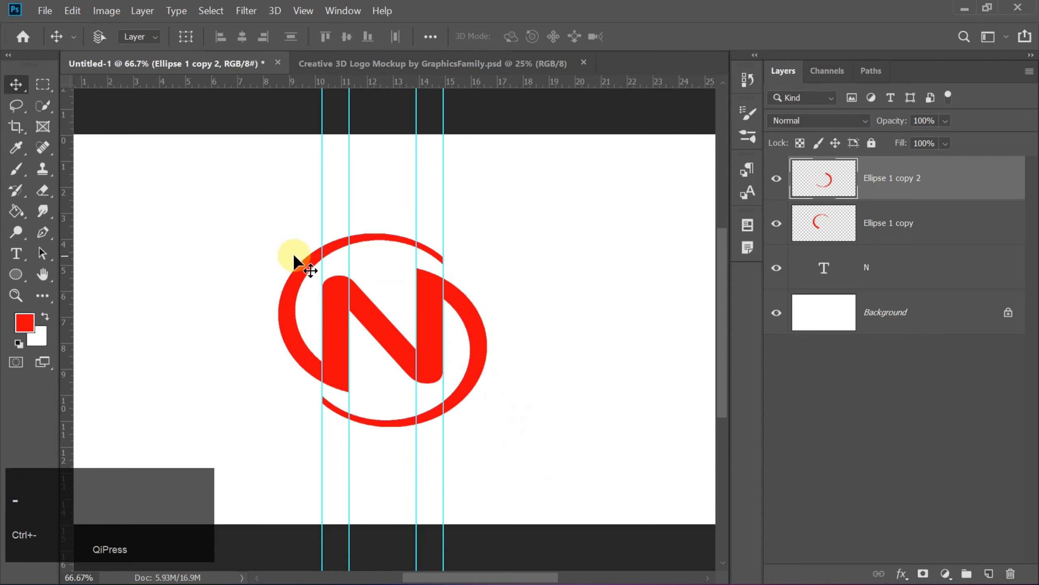
left_click(9, 261)
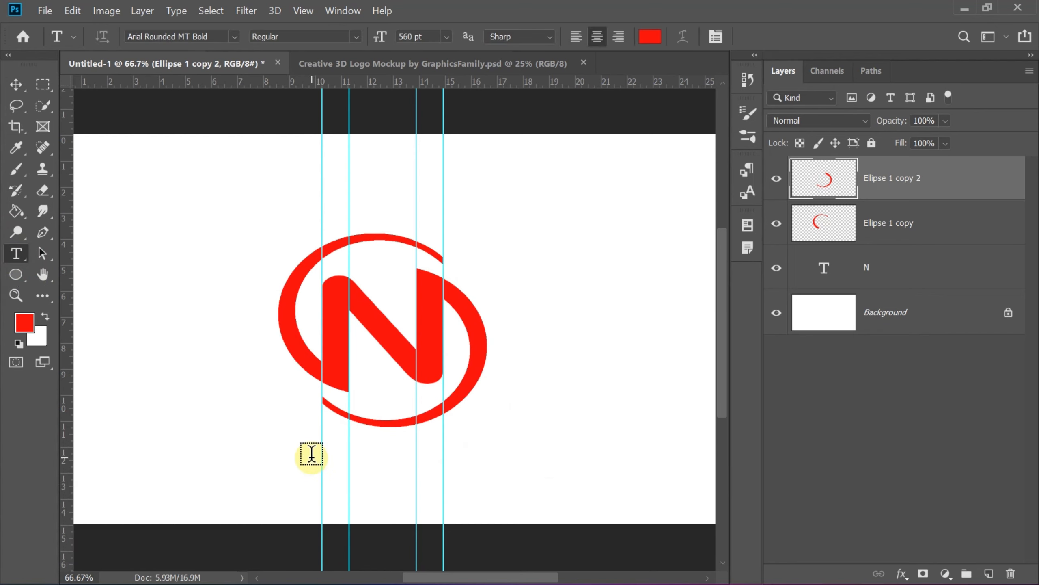
left_click(408, 36)
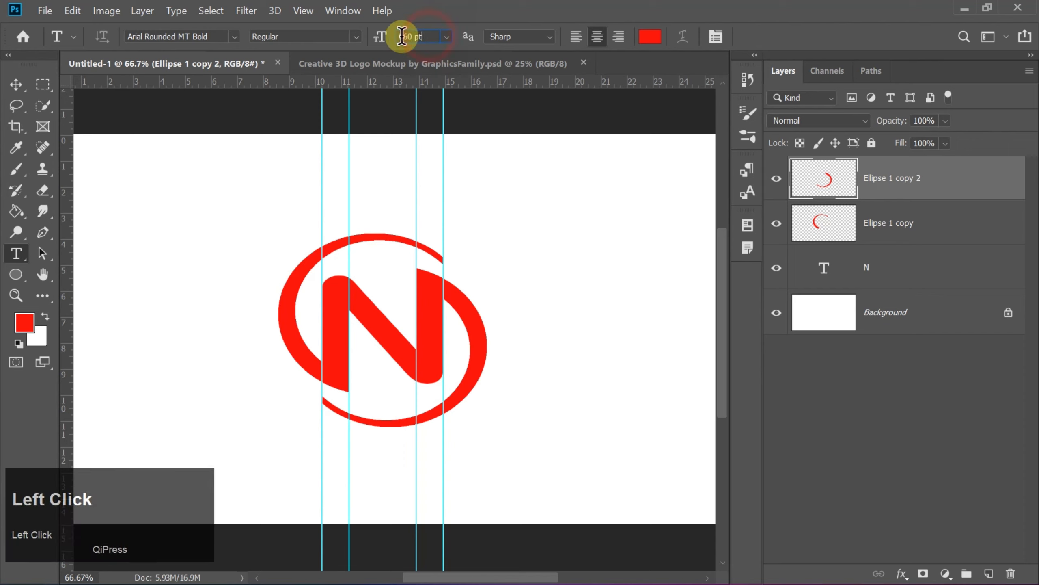
type("15")
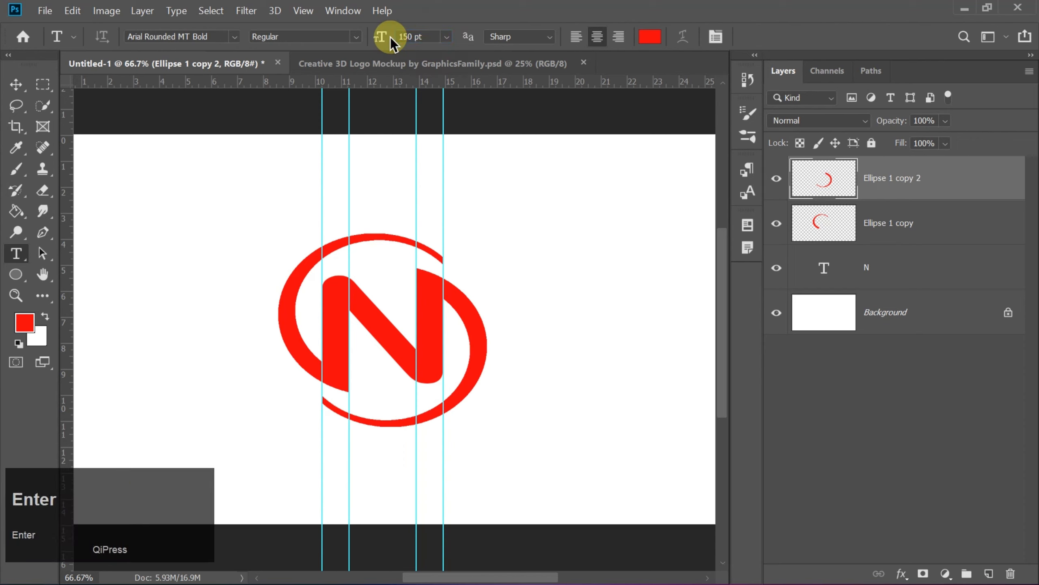
Add the text "Smart Nexus" with the Type tool and place it just beneath the N emblem.
left_click(307, 441)
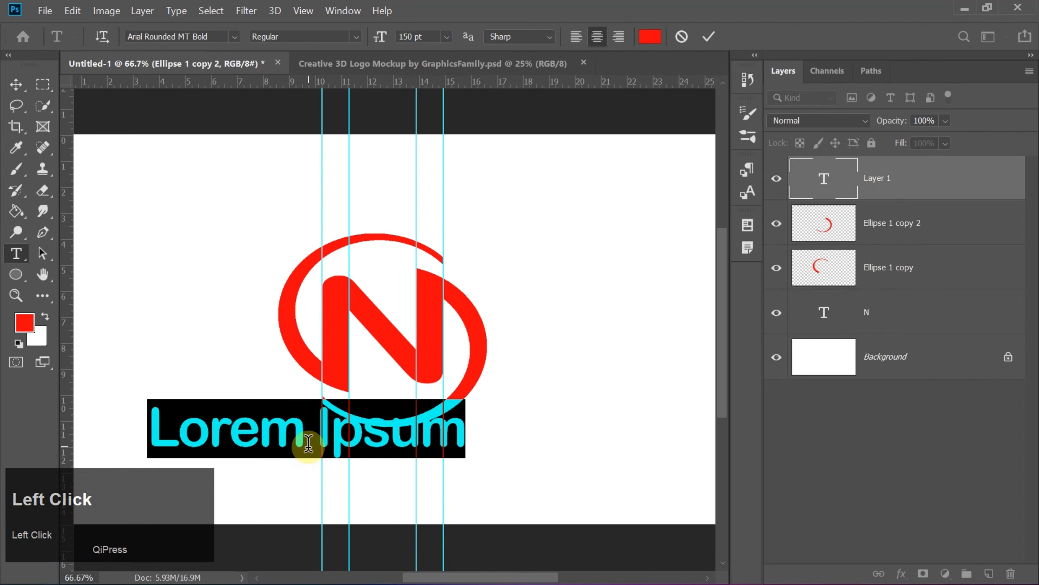
type("Smart ")
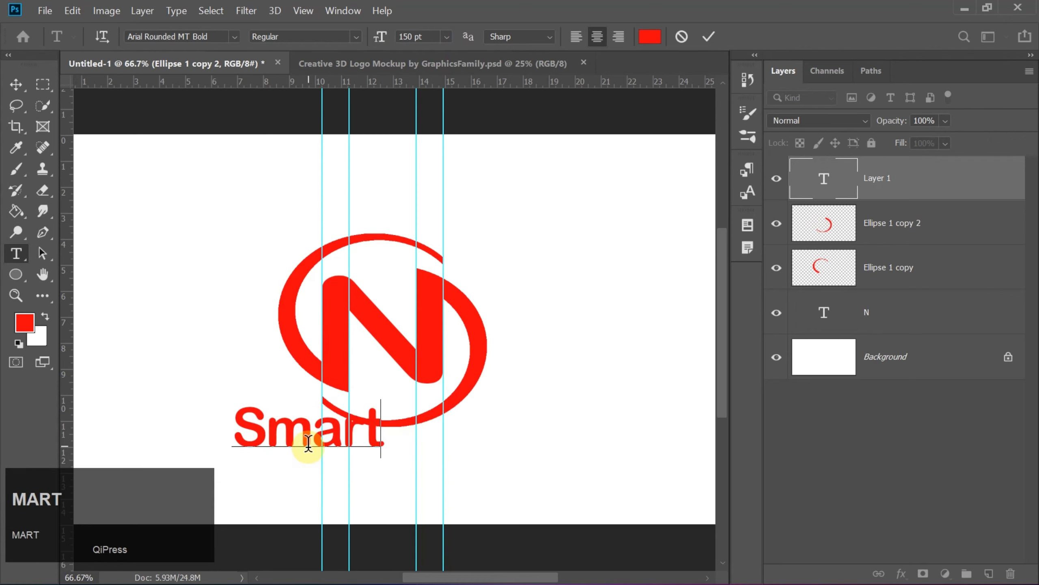
type("Nexus")
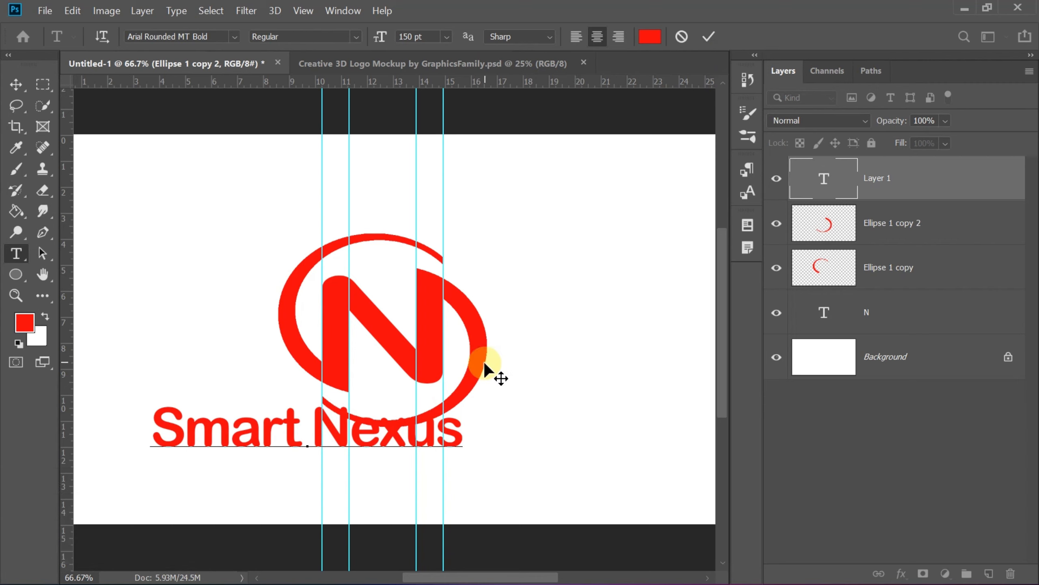
key("ctrl")
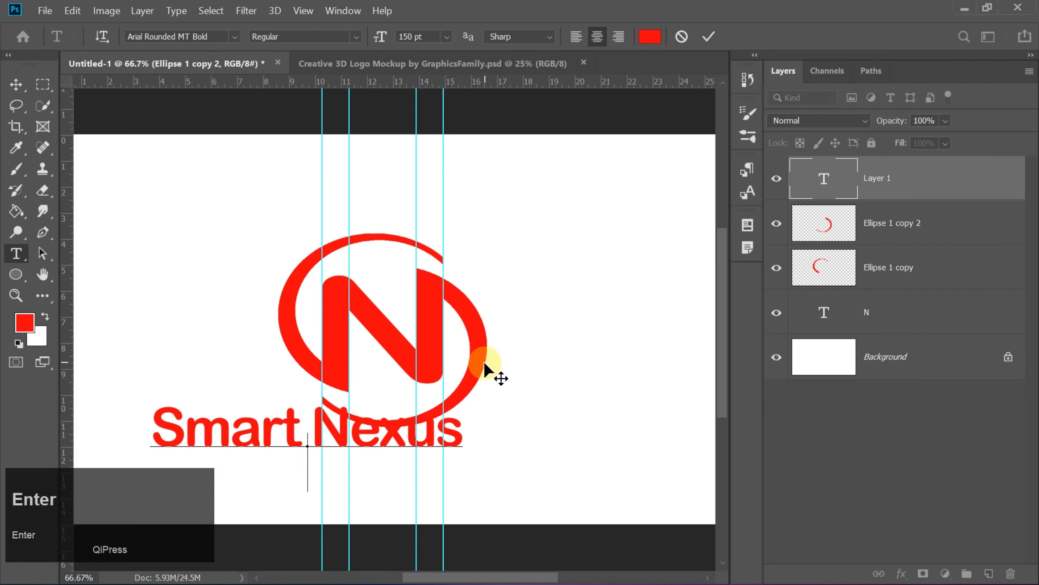
left_click(709, 38)
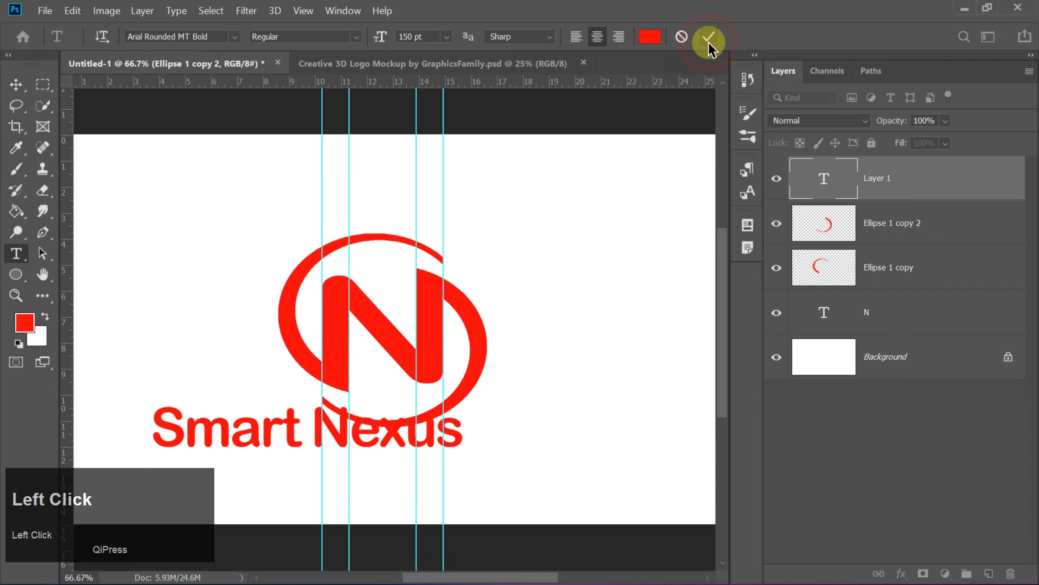
left_click(16, 84)
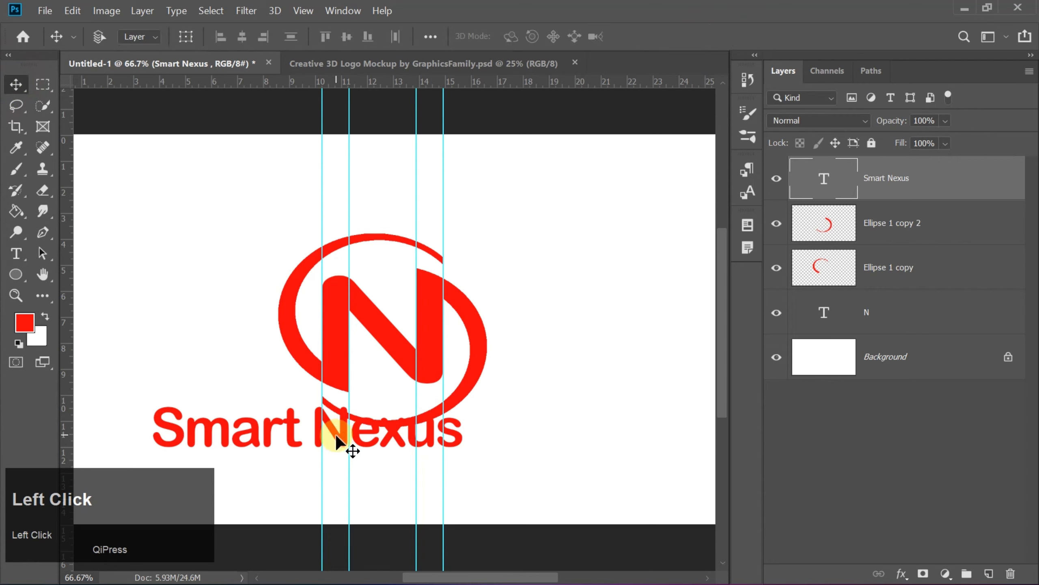
left_click_drag(348, 448, 419, 462)
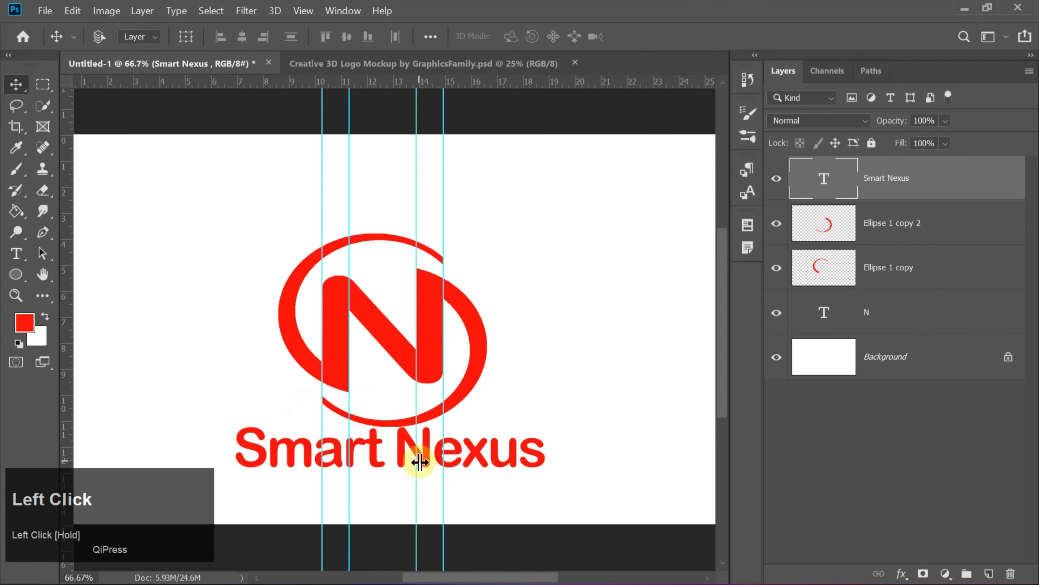
Recolor the whole Smart Nexus text to blue with a hue of 240°.
double_click(524, 464)
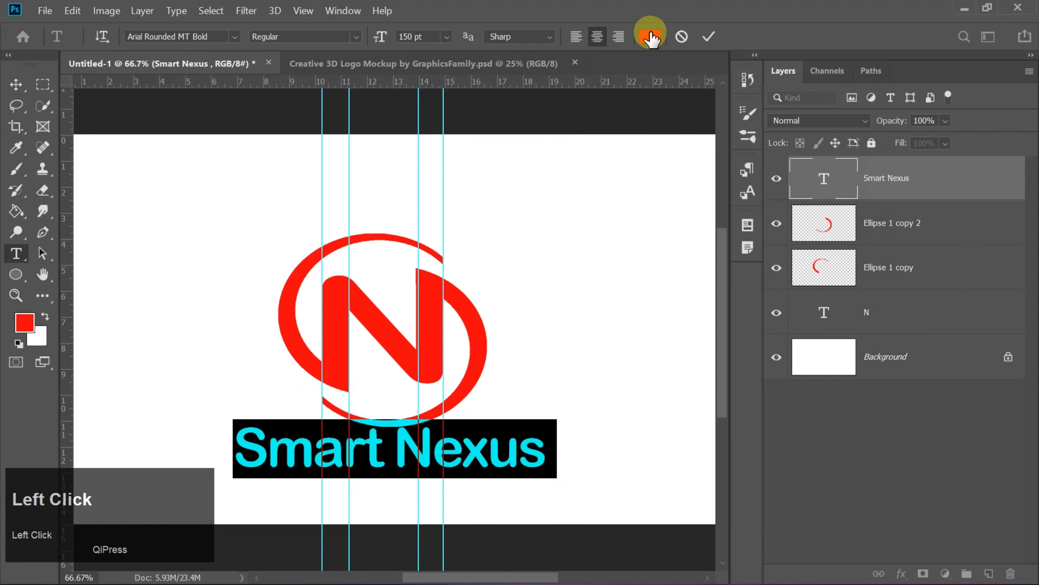
left_click(650, 36)
left_click(825, 287)
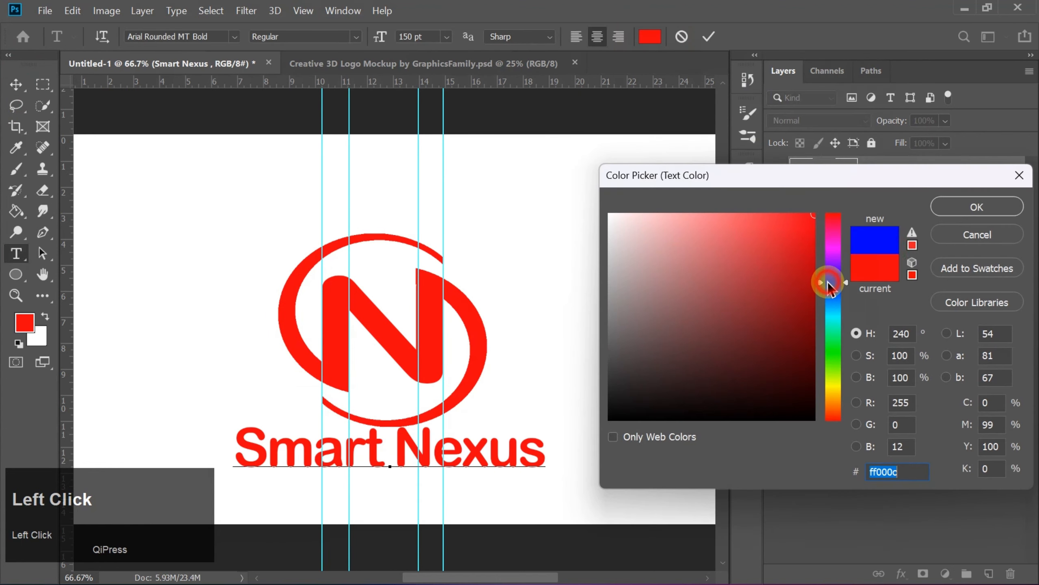
left_click(942, 203)
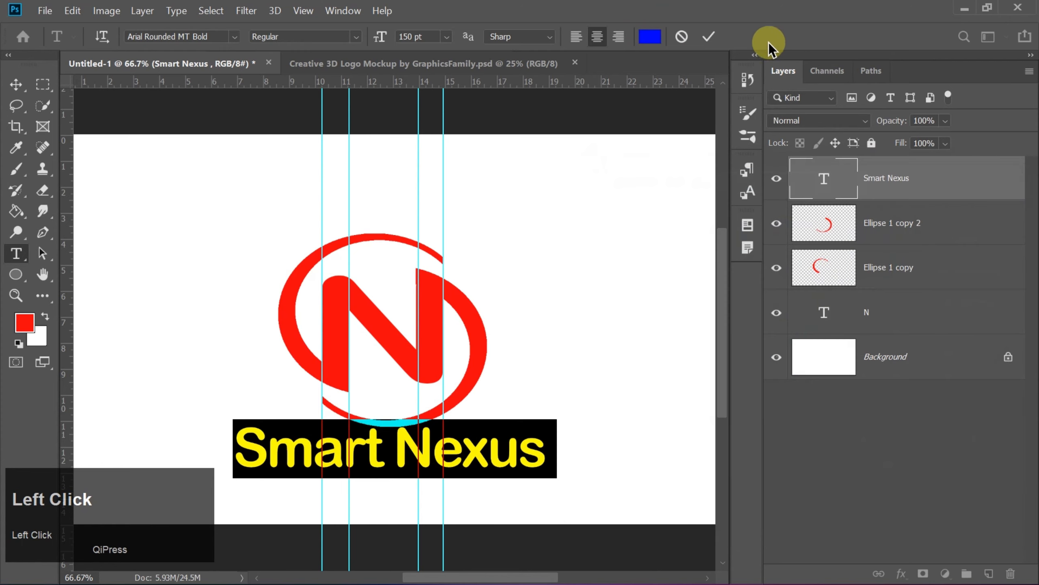
left_click(709, 37)
Scale the Smart Nexus text down to about the emblem's width and center it just below the arcs.
key("ctrl")
key("ctrl+t")
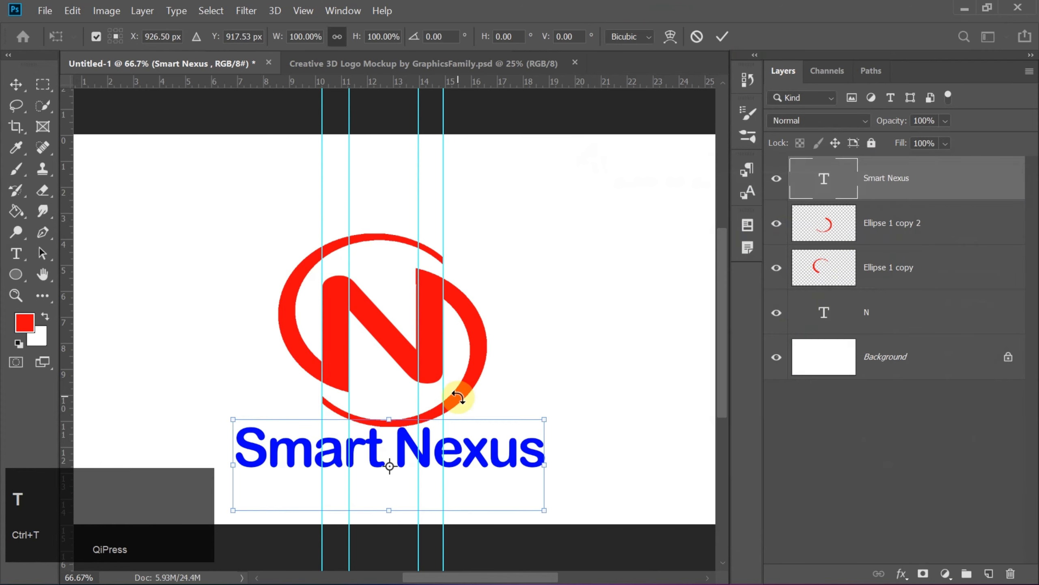
left_click_drag(543, 512, 429, 479)
left_click_drag(373, 447, 435, 453)
key("Return")
key("Right")
key("Right")
key("Right")
key("Right")
key("Right")
key("Right")
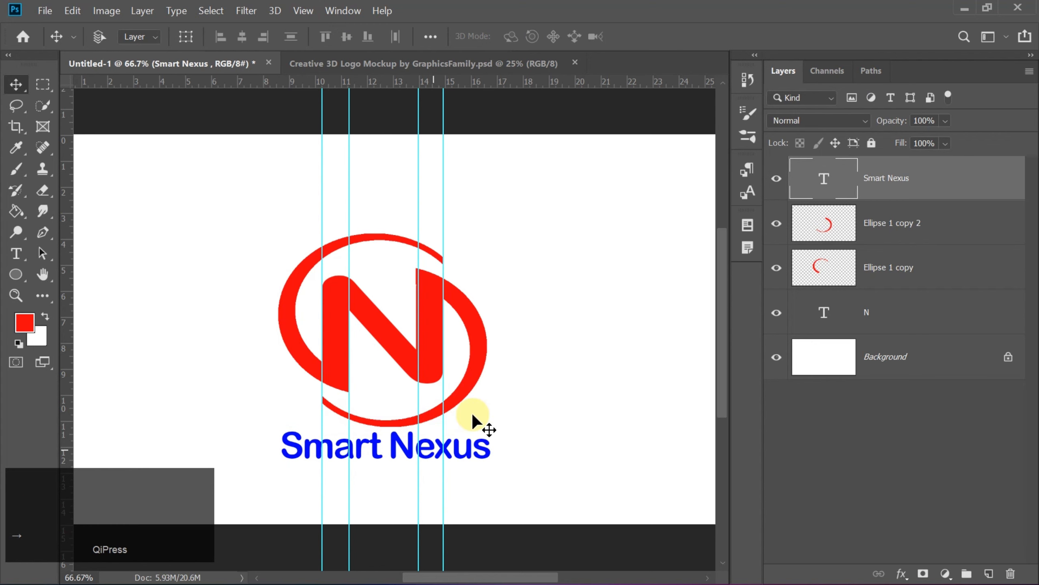
Hide the Background layer, stamp the visible logo layers into a new merged layer and copy it.
left_click(769, 357)
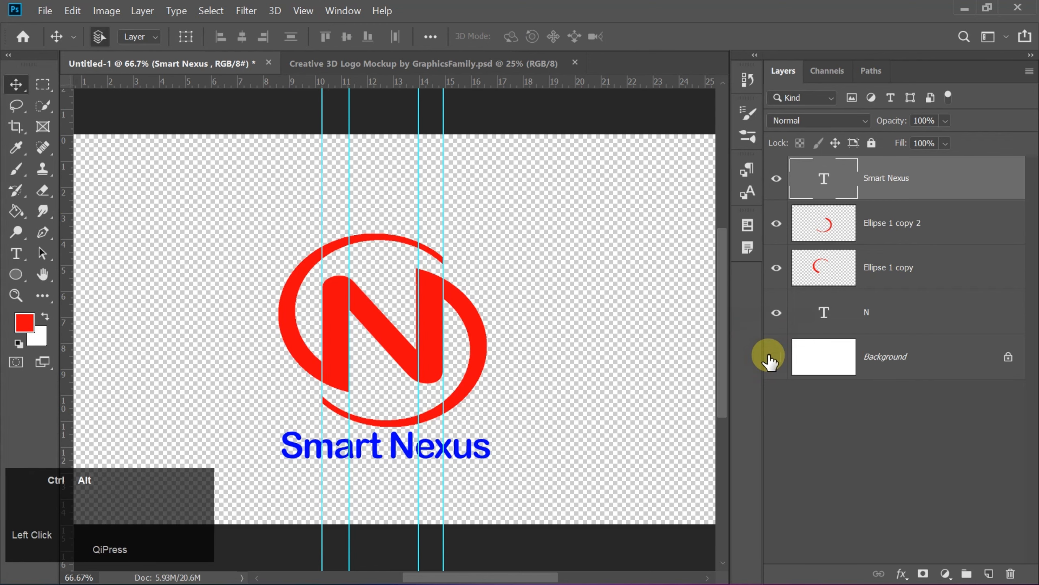
key("ctrl+shift+alt+e")
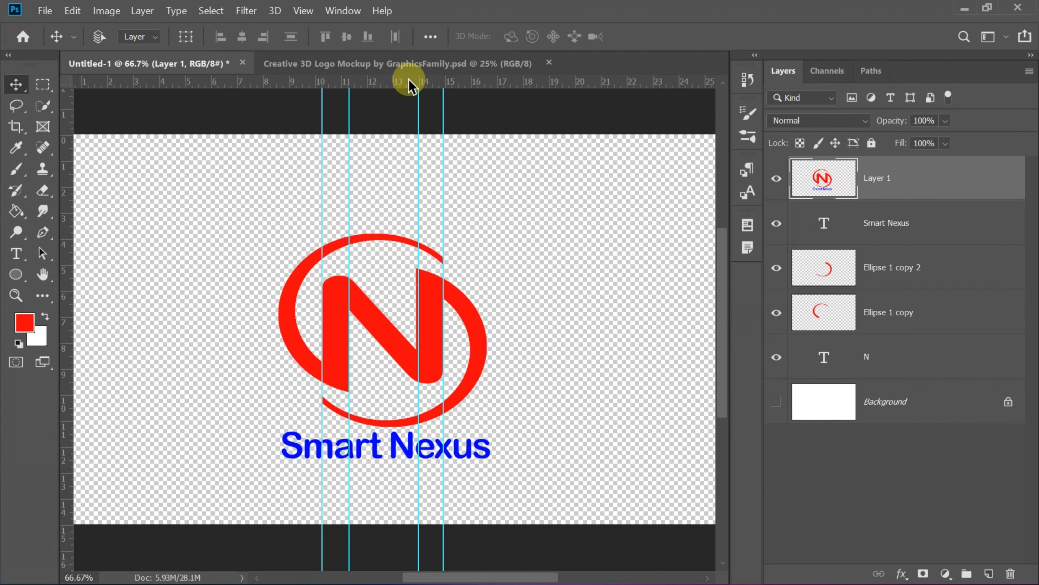
key("ctrl+c")
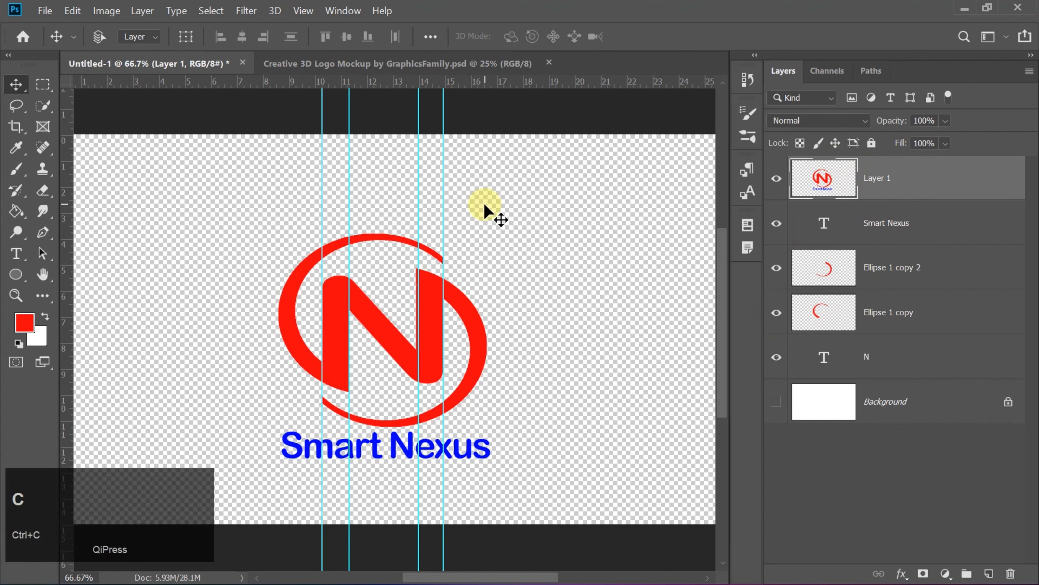
Paste the logo into the Your Logo Here smart object of the Creative 3D Logo Mockup file and hide its MOCKUP and 3D LOGO text layers.
left_click(383, 64)
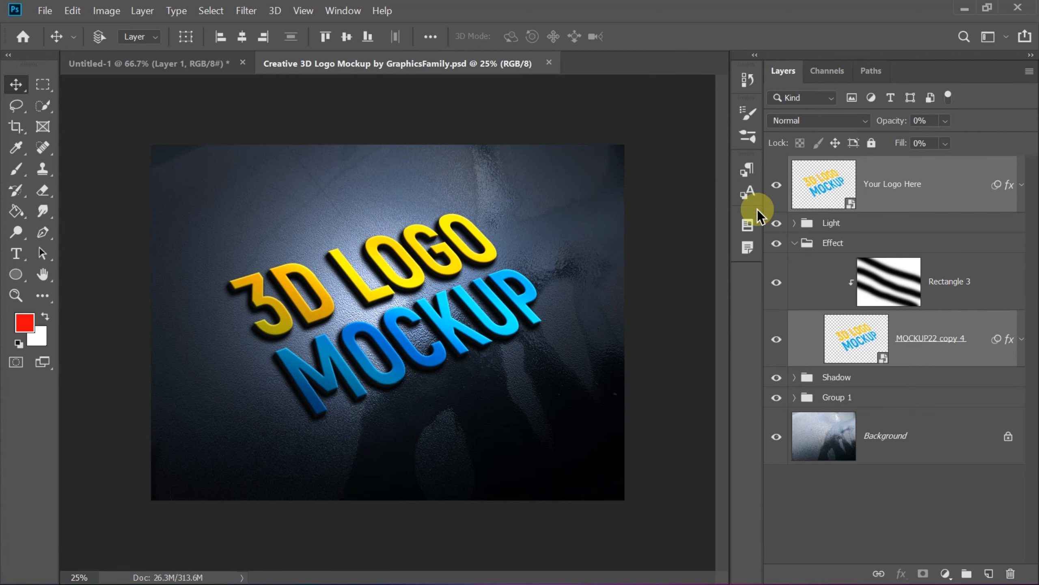
double_click(824, 200)
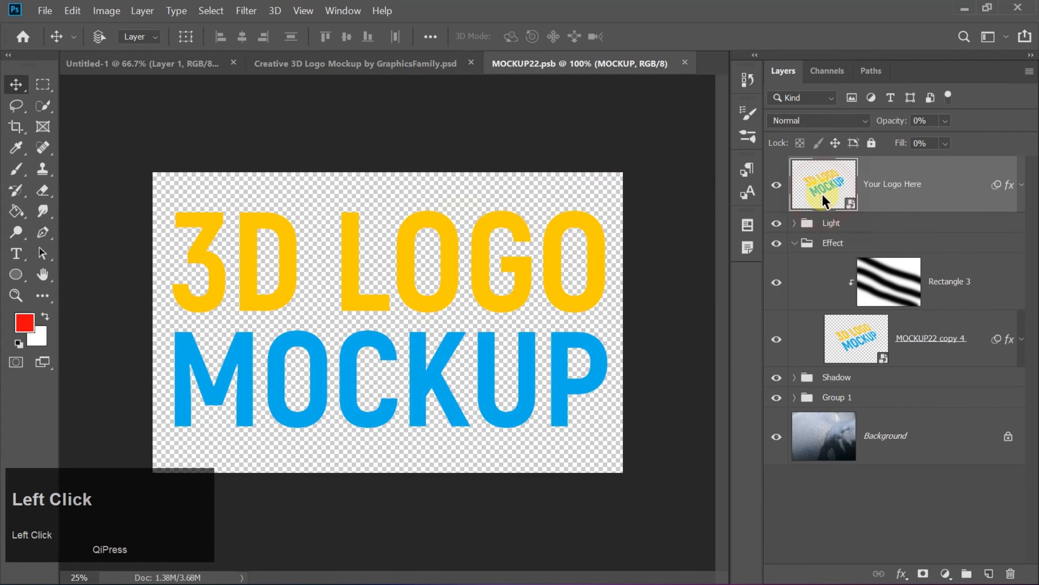
left_click(583, 352)
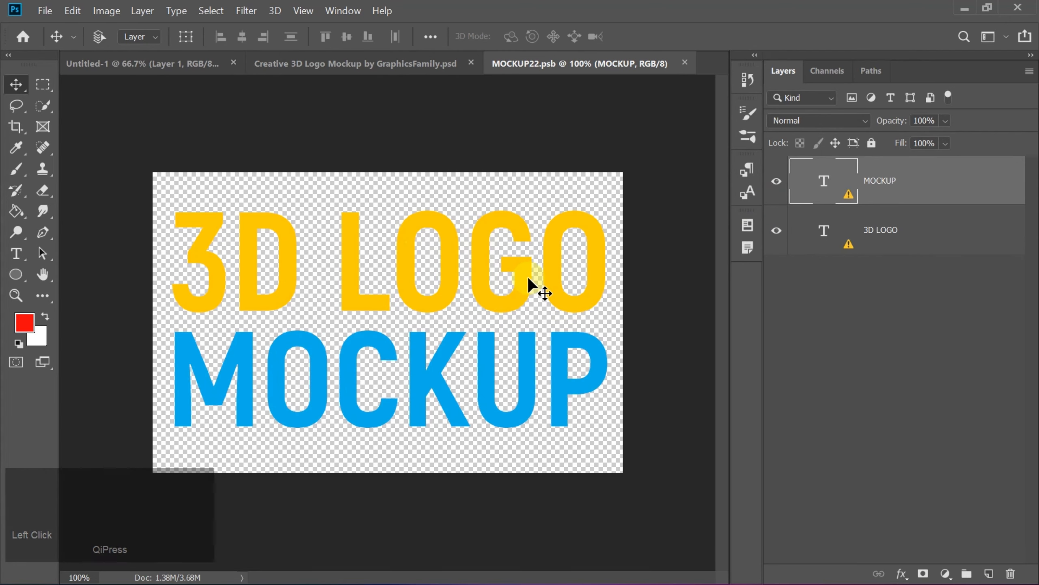
key("ctrl+v")
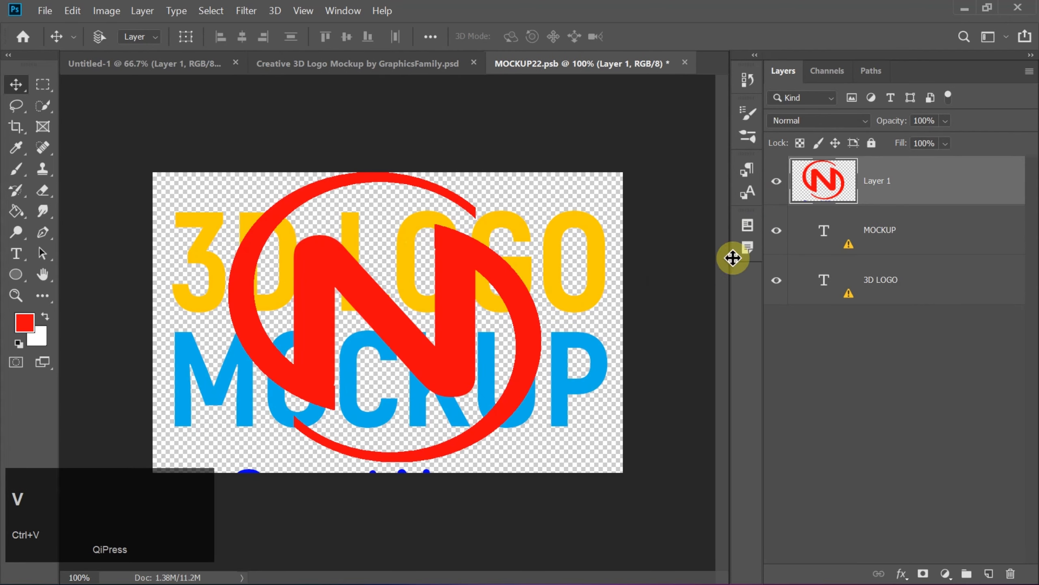
left_click(776, 230)
left_click(777, 280)
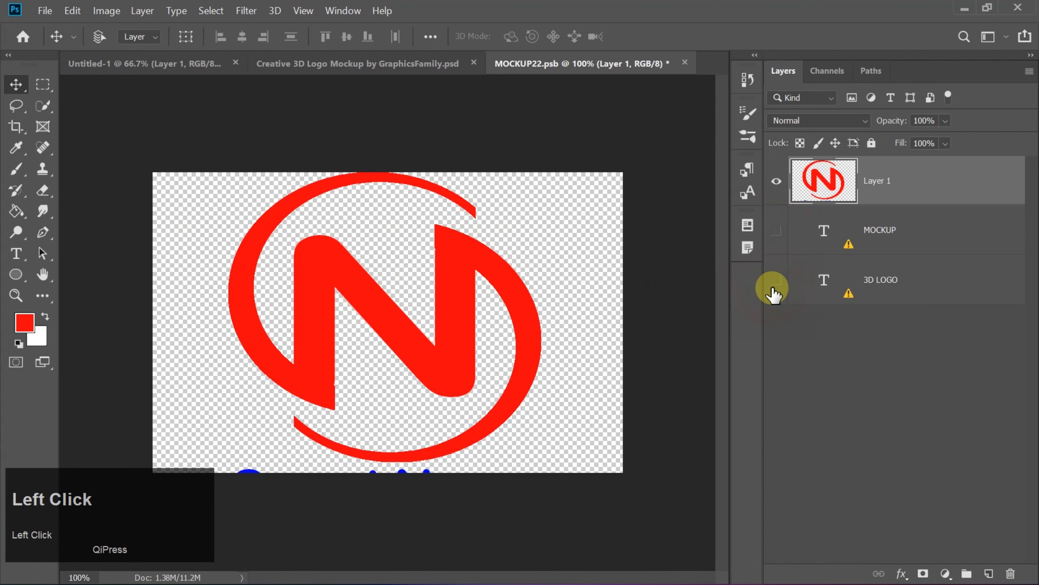
Scale the pasted logo to 79.65% and center it on the smart object's canvas.
key("ctrl+t")
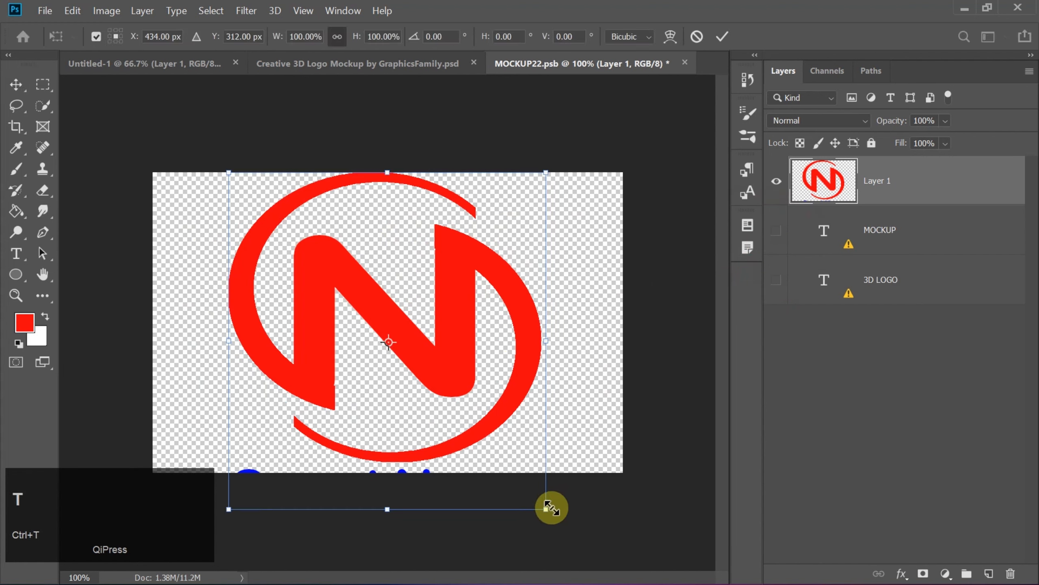
left_click_drag(552, 508, 494, 432)
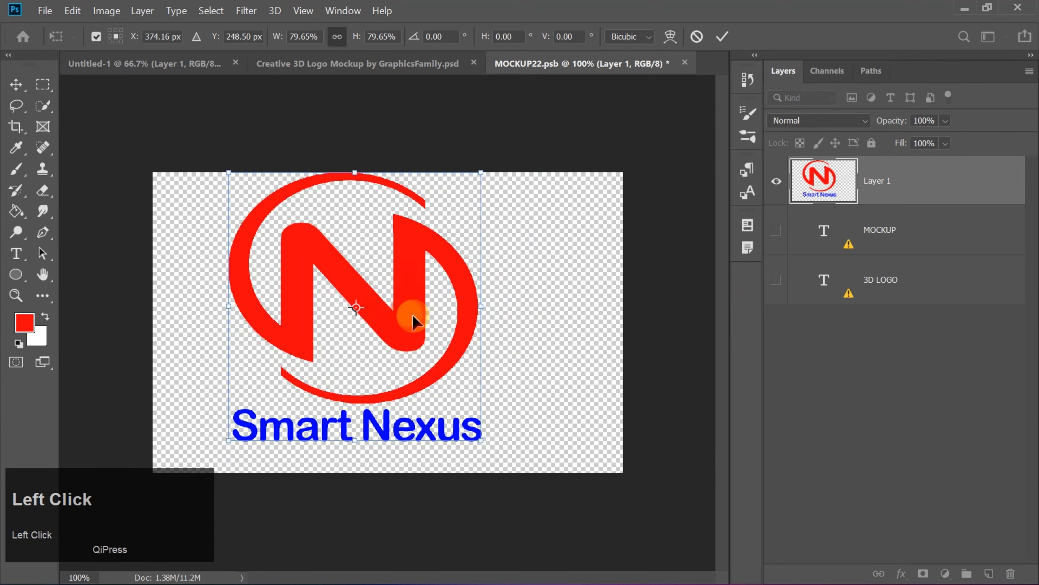
left_click_drag(413, 314, 441, 324)
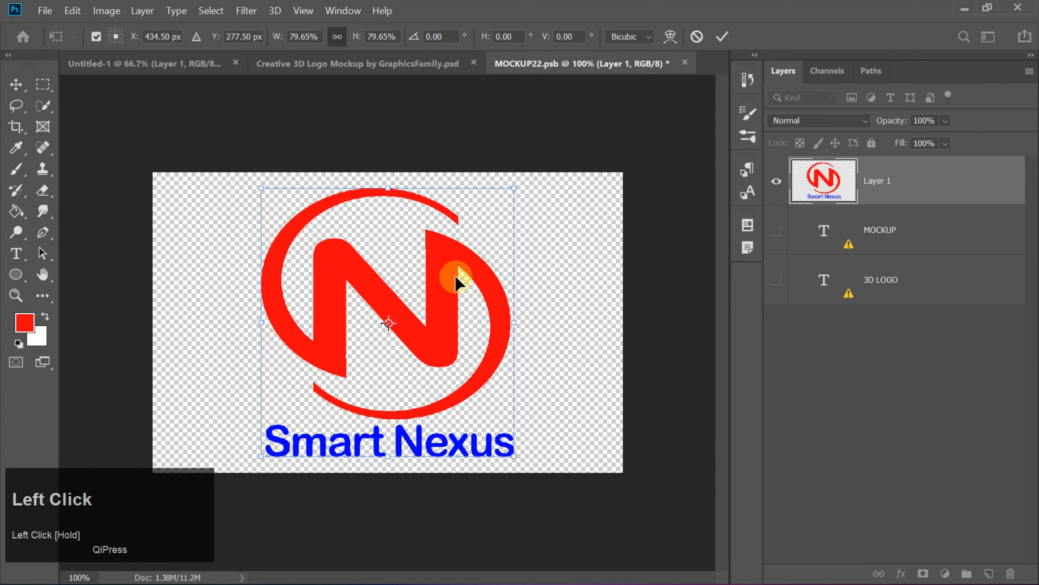
left_click(438, 313)
key("Return")
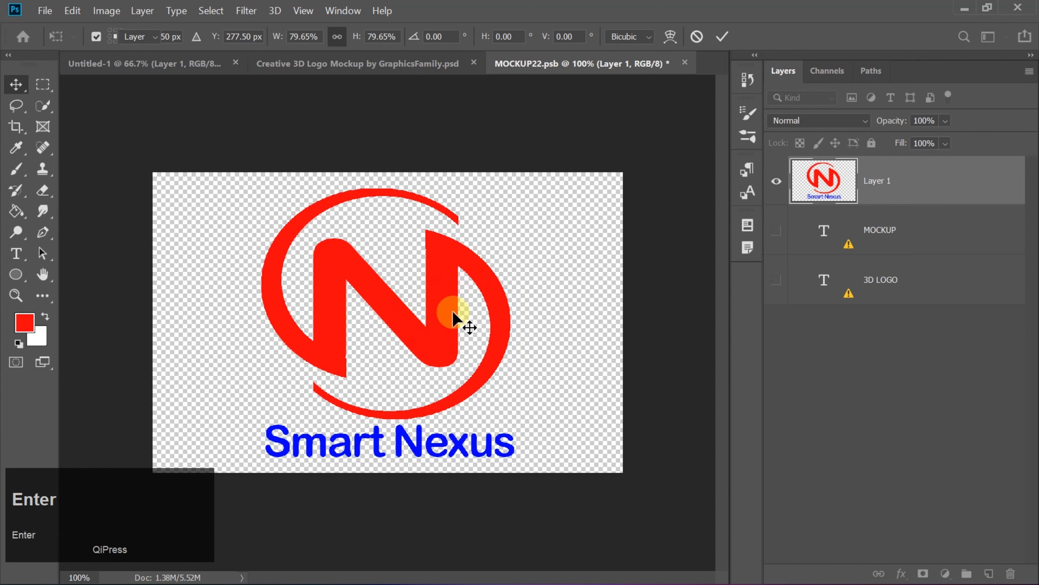
Close the MOCKUP22.psb smart object, saving its changes to the 3D mockup.
left_click(684, 63)
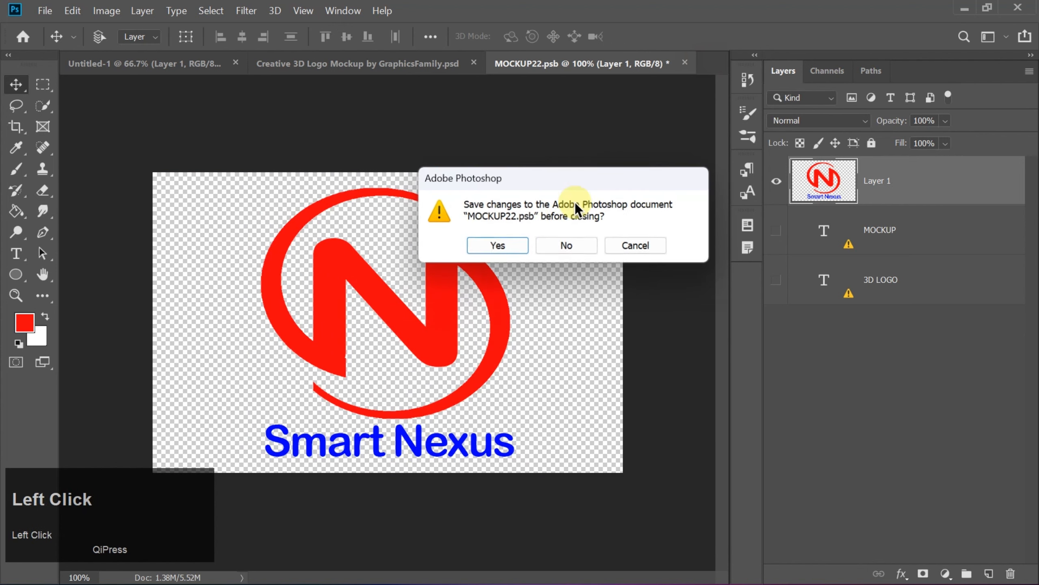
left_click(508, 248)
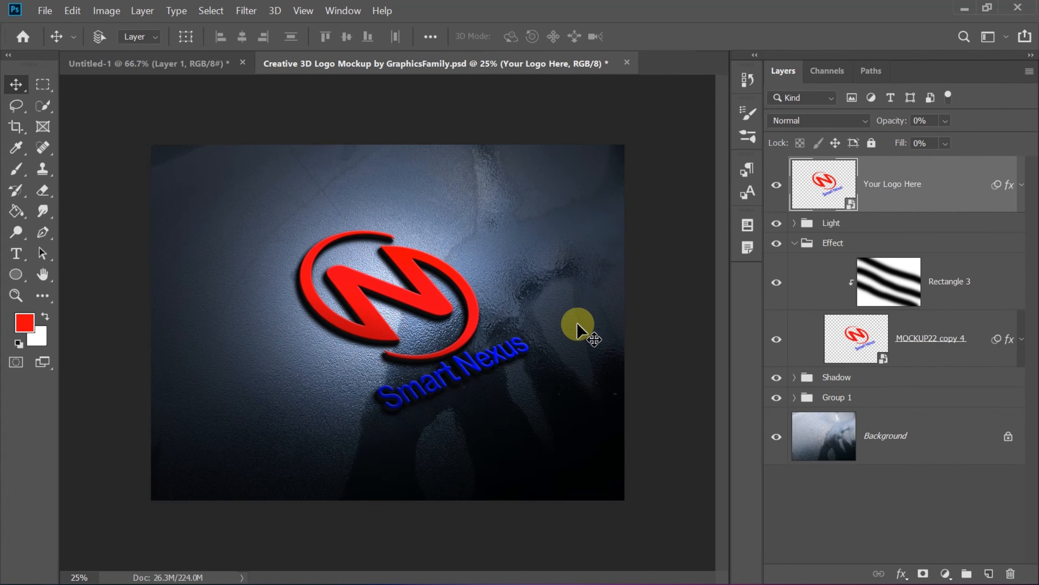
key("ctrl+equal")
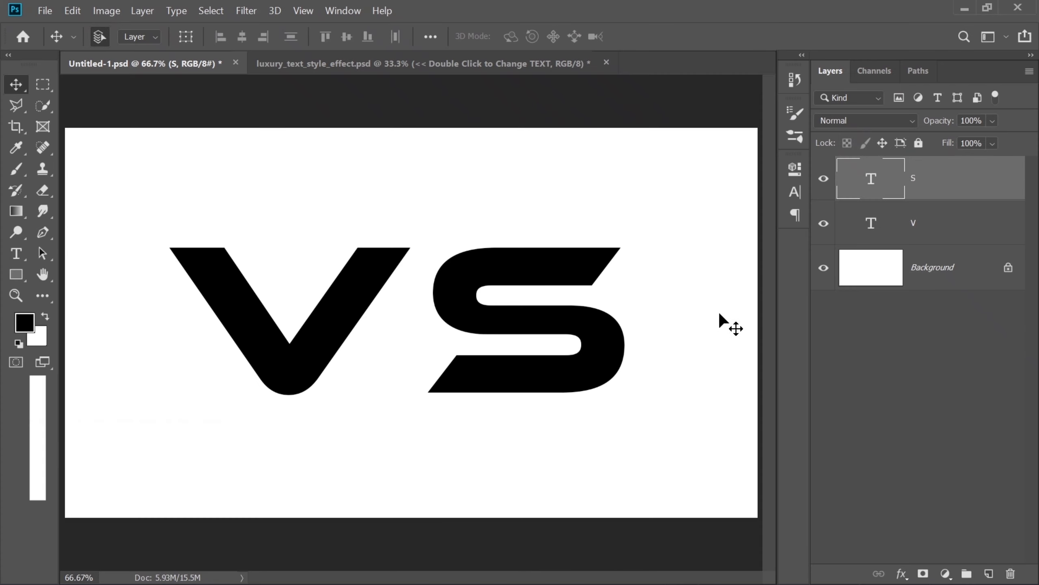
Rasterize the S and V type layers in the VS logo document.
right_click(914, 180)
left_click(758, 272)
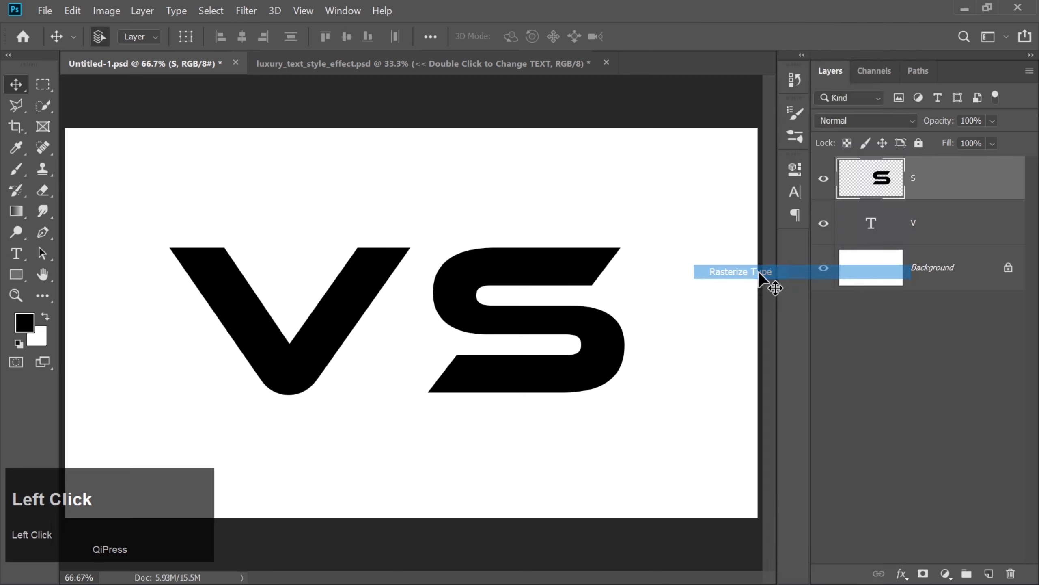
right_click(916, 218)
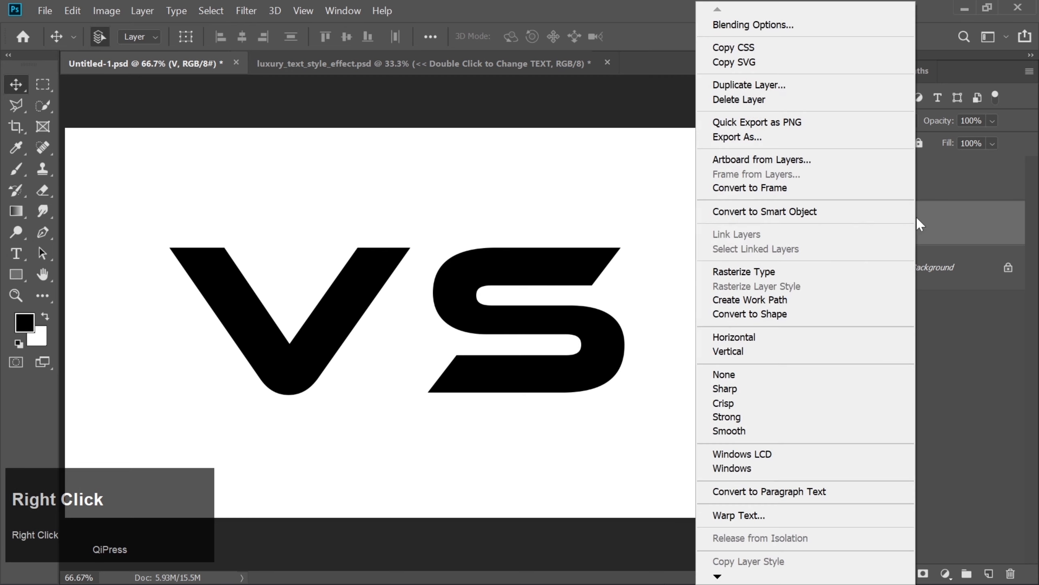
left_click(764, 273)
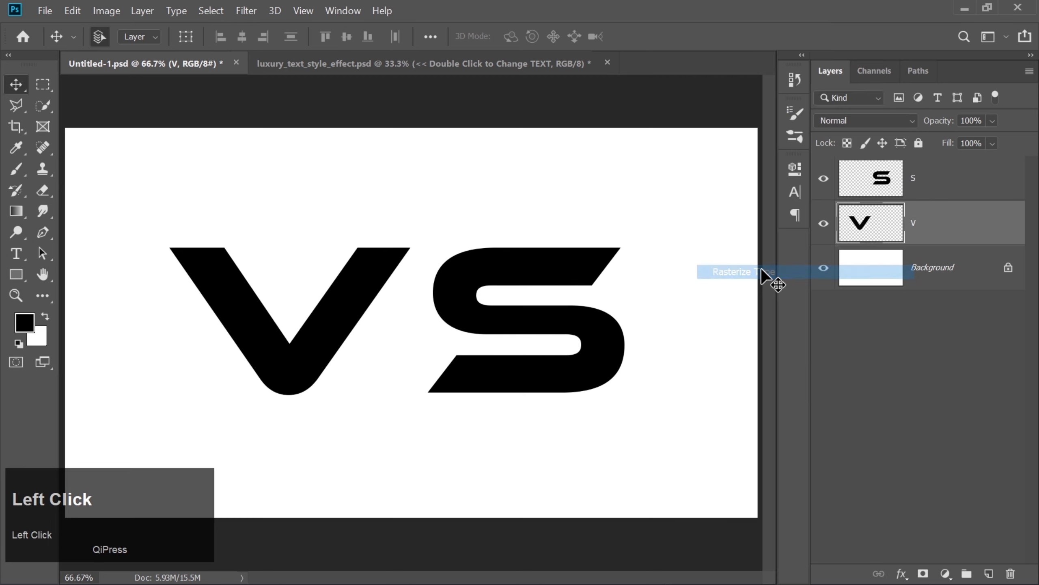
Copy the upper-left curve of the S to a new layer using a rectangular marquee selection.
left_click(923, 192)
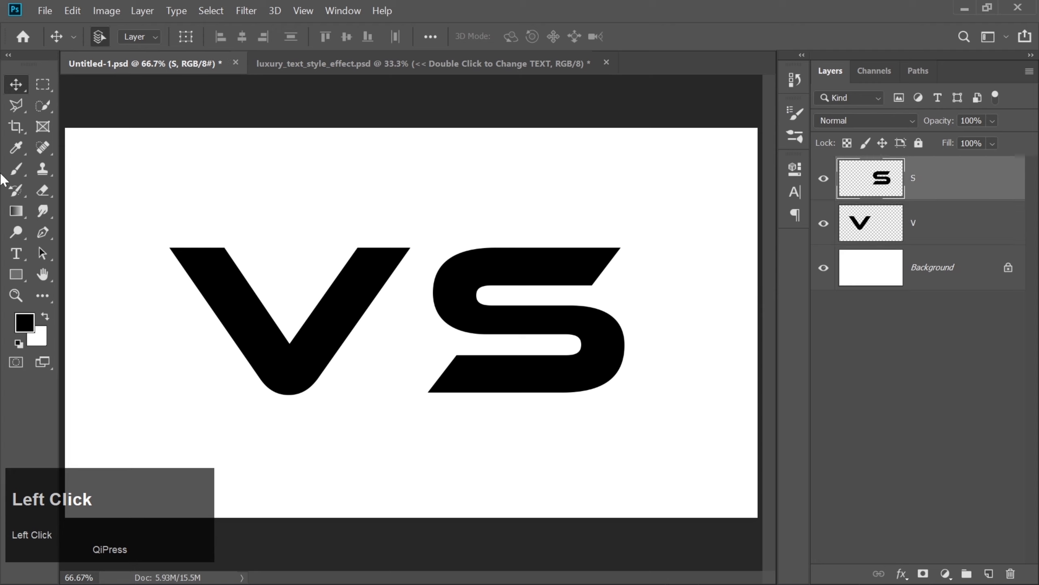
left_click(43, 85)
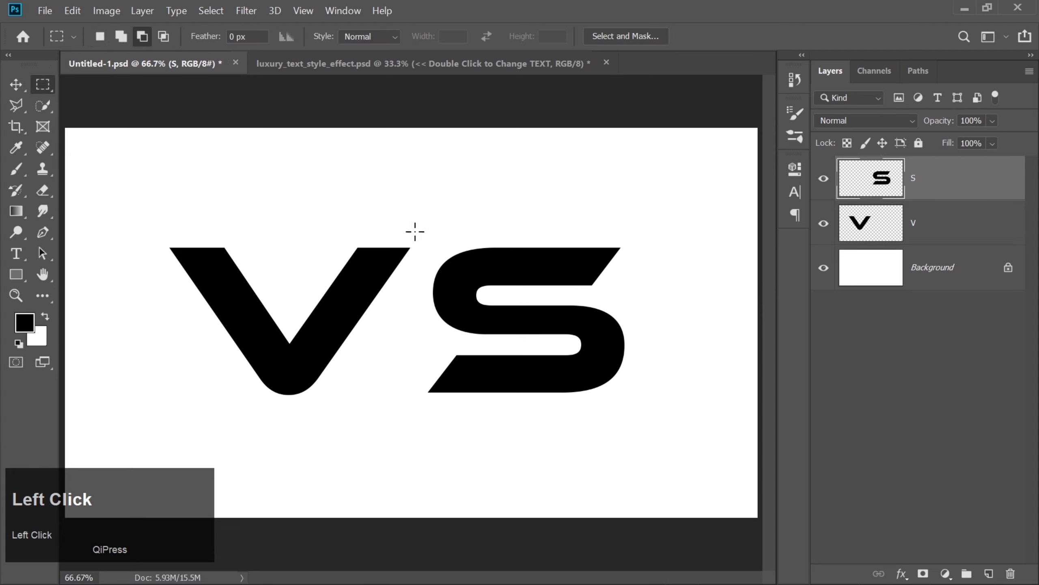
left_click_drag(425, 237, 543, 344)
right_click(507, 320)
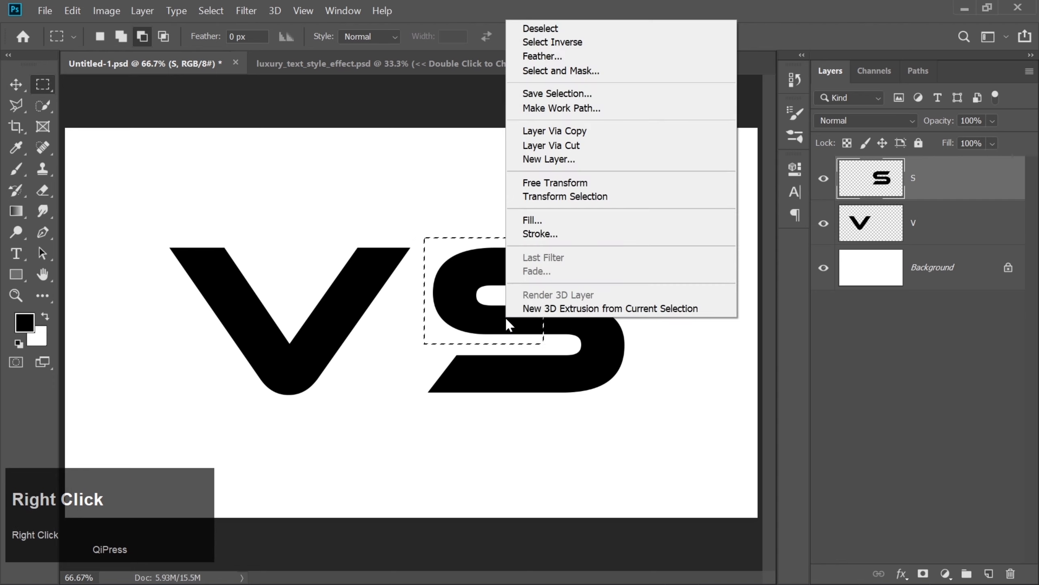
left_click(556, 132)
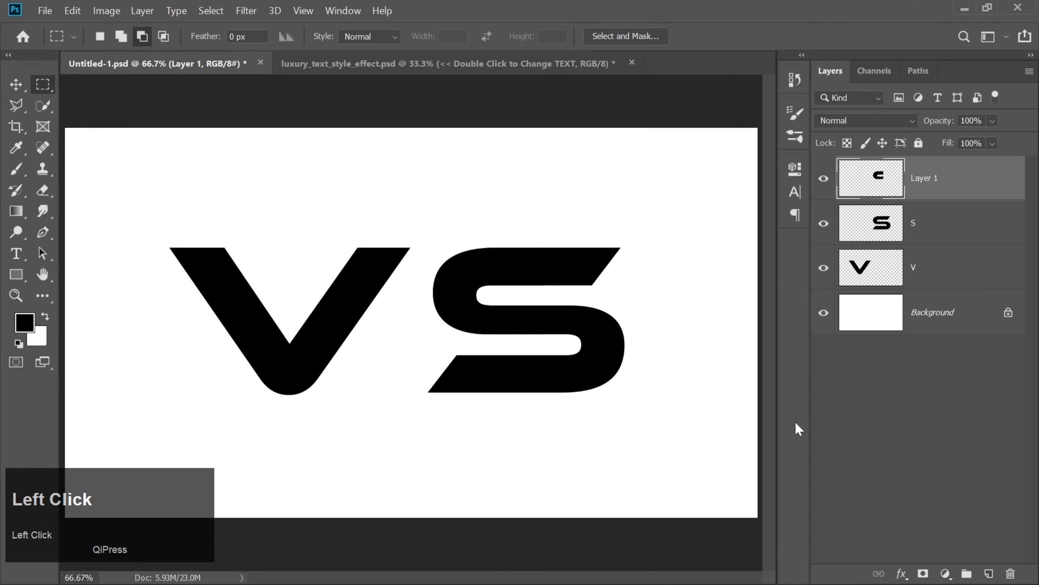
Apply a red Color Overlay at 100% opacity to the copied S curve on Layer 1 and collapse its effects list.
left_click(901, 573)
left_click(908, 505)
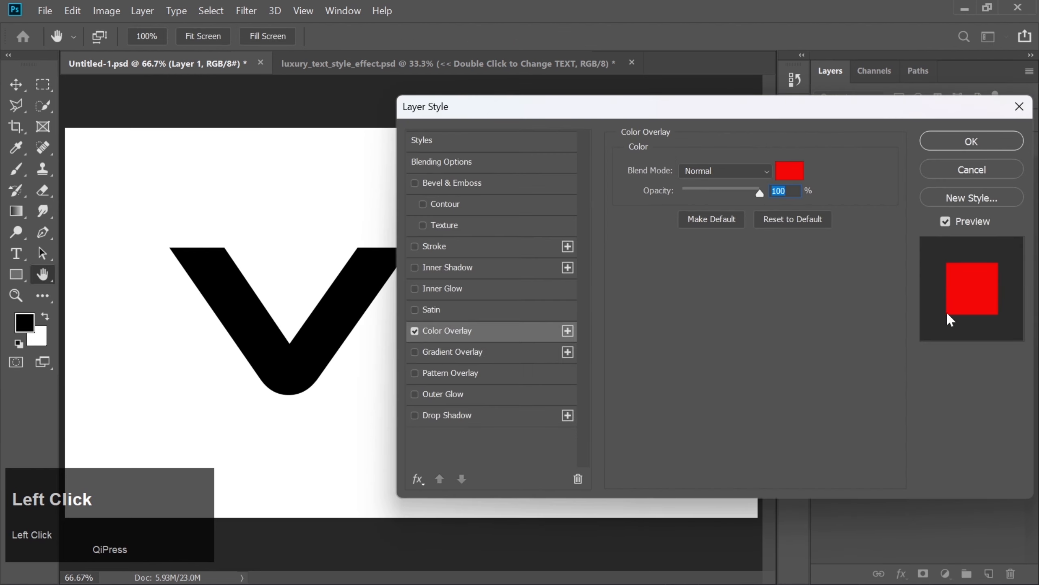
left_click(950, 141)
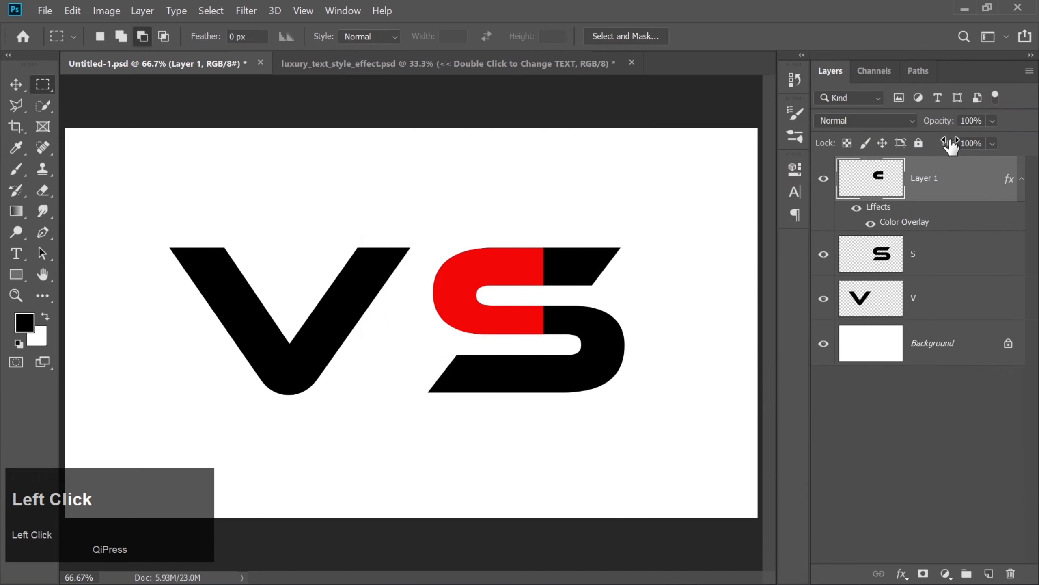
left_click(1021, 180)
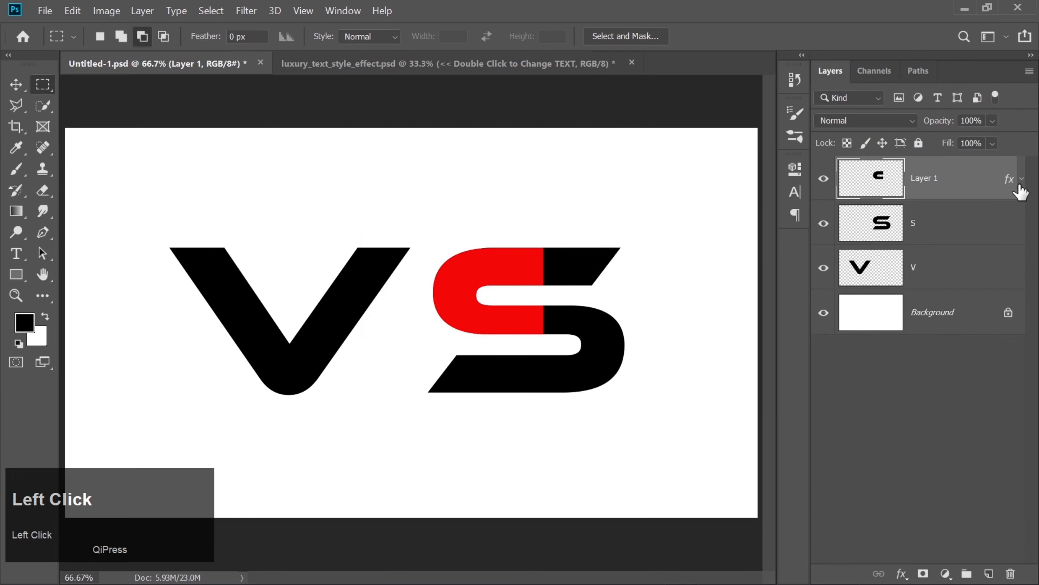
Delete the upper-left curve from the S layer with a rectangular marquee selection, and deselect.
left_click(945, 231)
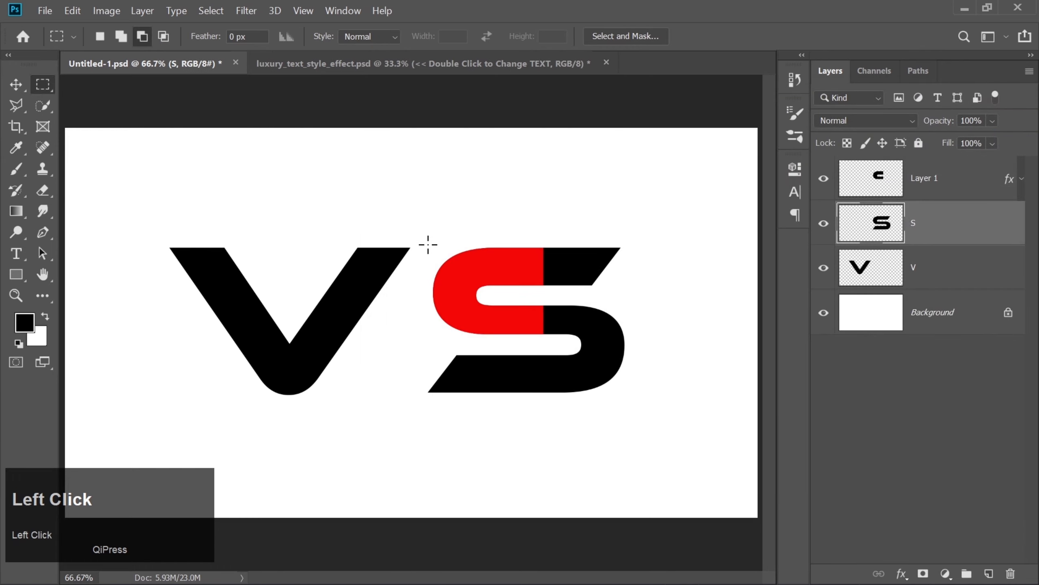
left_click_drag(426, 242, 543, 351)
key("Delete")
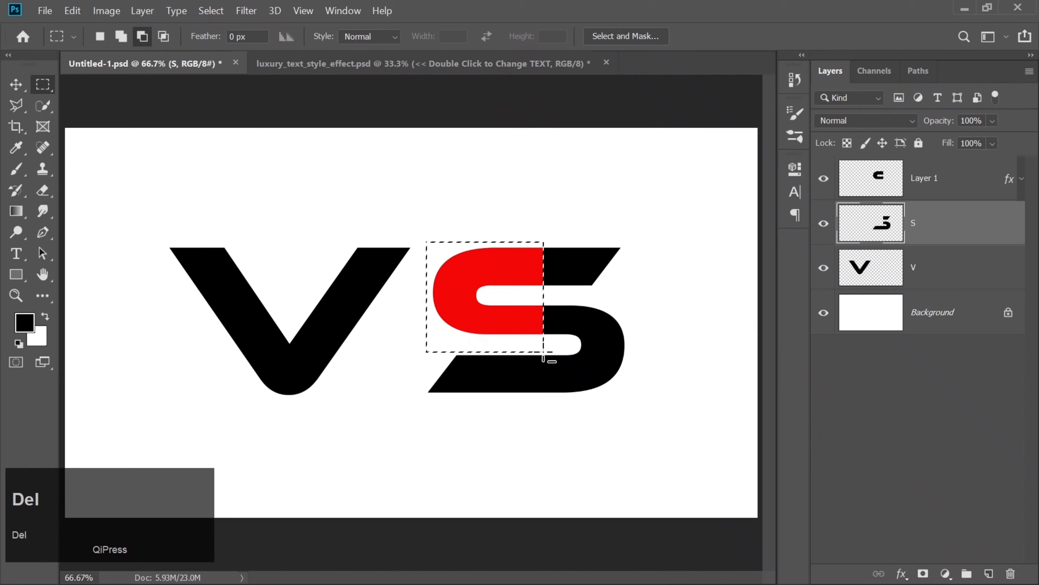
key("ctrl+d")
Nudge the remaining part of the S slightly left beneath the red curve.
left_click(16, 84)
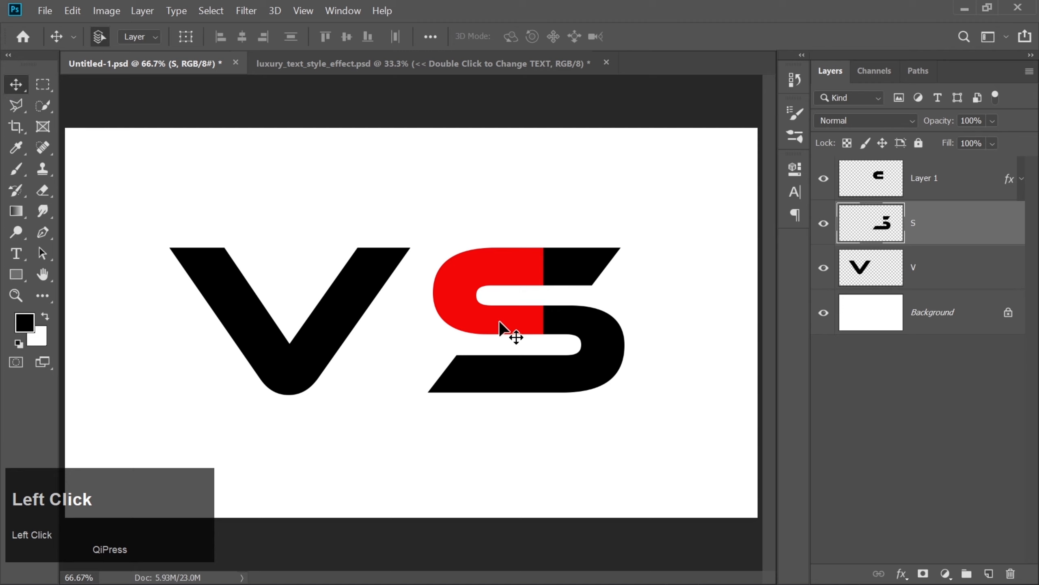
key("Left")
key("Left")
key("Left")
key("Left")
key("Left")
key("Left")
key("Left")
key("Left")
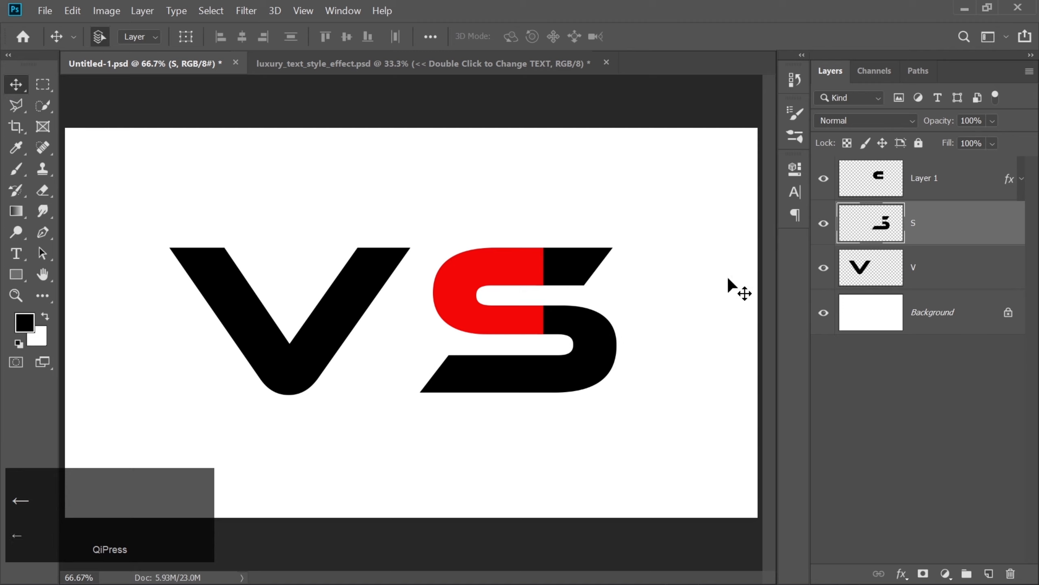
Nudge the red curve left until it overlaps the inside of the V's right arm.
left_click(905, 190)
key("Left")
key("Left")
key("Left")
key("Left")
key("Left")
key("Left")
key("Left")
key("Left")
key("Left")
key("Left")
key("Left")
key("Left")
key("Left")
key("Left")
key("Left")
key("Left")
key("Left")
key("Left")
key("Left")
key("Left")
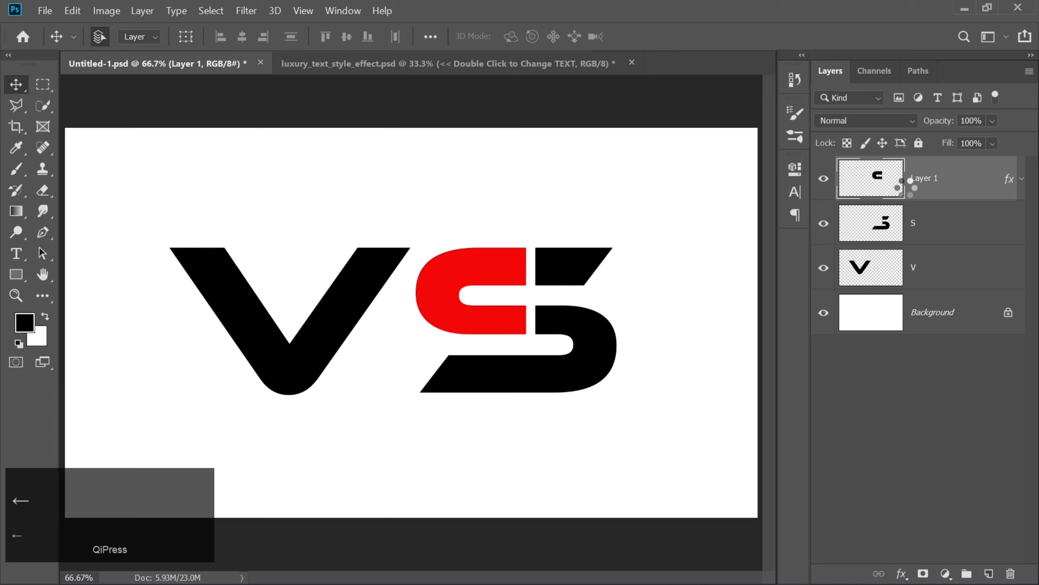
key("Left")
key("Left")
key("Left")
key("Left")
key("Left")
key("Left")
key("Left")
key("Left")
key("Left")
key("Left")
key("Left")
key("Left")
key("Left")
key("Left")
key("Left")
key("Left")
key("Left")
key("Left")
key("Left")
key("Left")
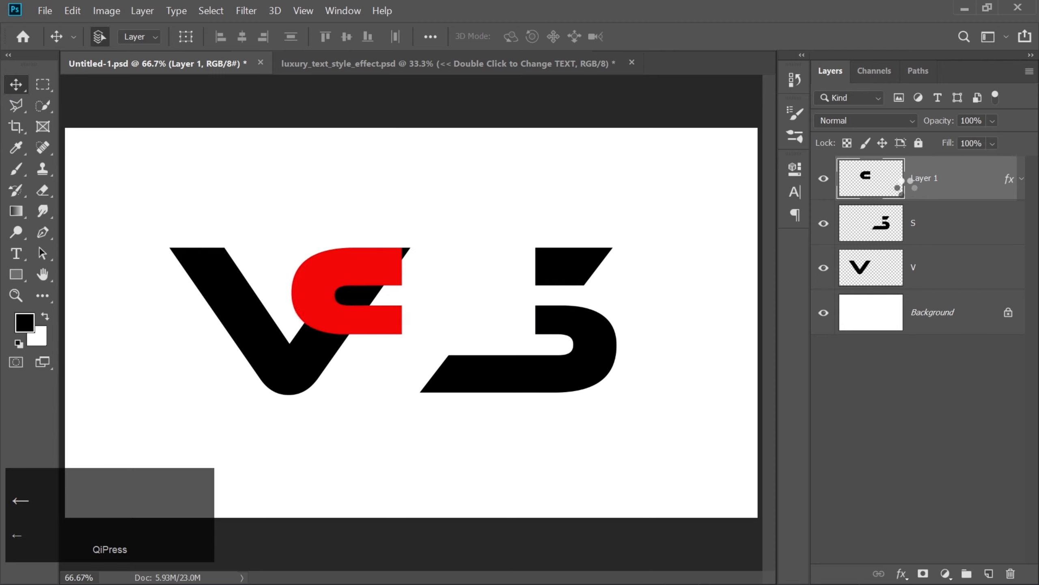
key("Left")
key("Left")
key("Left")
key("Left")
key("Left")
key("Left")
key("Left")
key("Left")
key("Left")
key("Left")
key("Left")
key("Left")
key("Left")
key("Left")
key("Left")
key("Left")
key("Left")
key("Left")
key("Left")
key("Left")
key("Right")
key("Right")
key("Right")
key("Right")
key("Right")
key("Right")
Nudge the black S remainder left until its slanted lower end sits beside the V with a narrow gap.
left_click(594, 368)
key("Left")
key("Left")
key("Left")
key("Left")
key("Left")
key("Left")
key("Left")
key("Left")
key("Left")
key("Left")
key("Left")
key("Left")
key("Left")
key("Left")
key("Left")
key("Left")
key("Left")
key("Left")
key("Left")
key("Left")
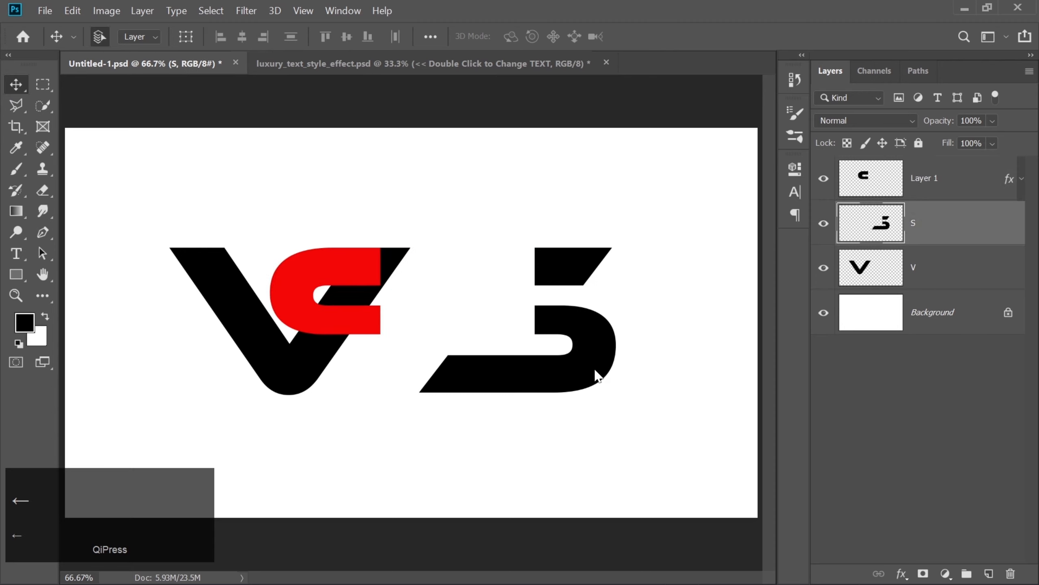
key("Left")
key("Left")
key("Left")
key("Left")
key("Left")
key("Left")
key("Left")
key("Left")
key("Left")
key("Left")
key("Left")
key("Left")
key("Left")
key("Left")
key("Left")
key("Left")
key("Left")
key("Left")
key("Left")
key("Left")
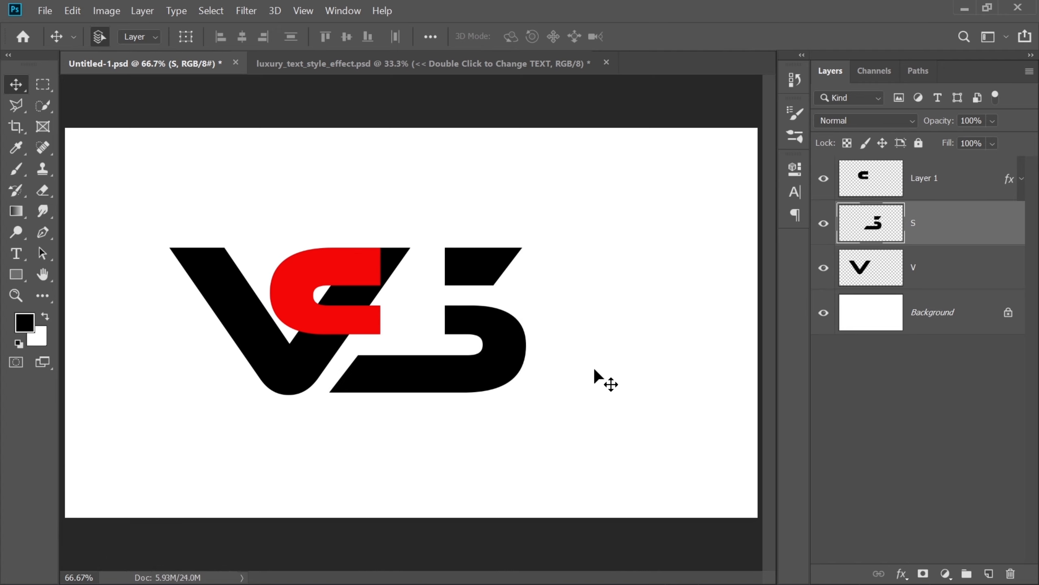
Erase the strip of the V's right arm within the red curve's opening using a rectangular marquee selection, and deselect.
left_click(926, 282)
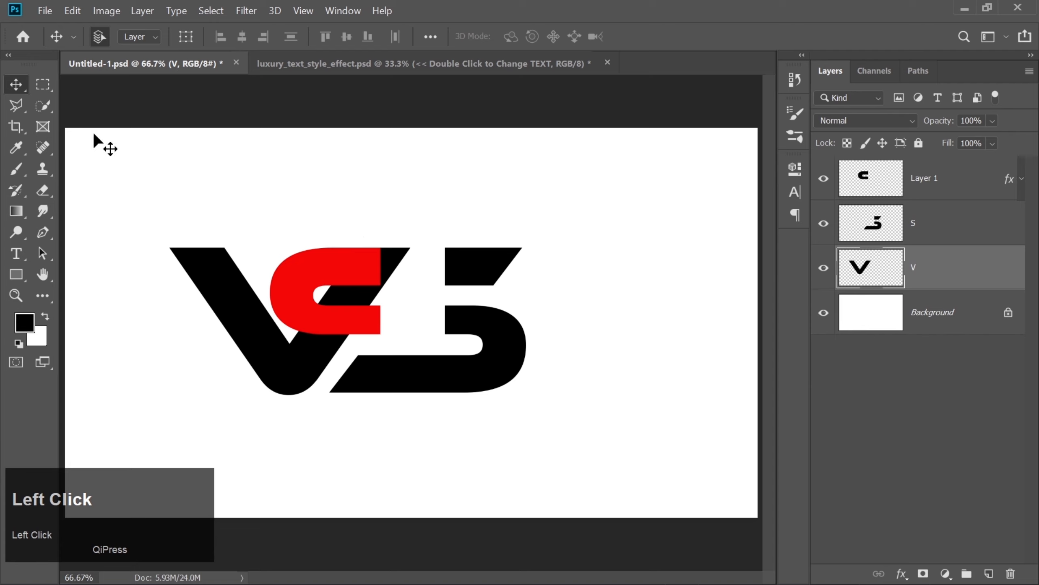
left_click(42, 84)
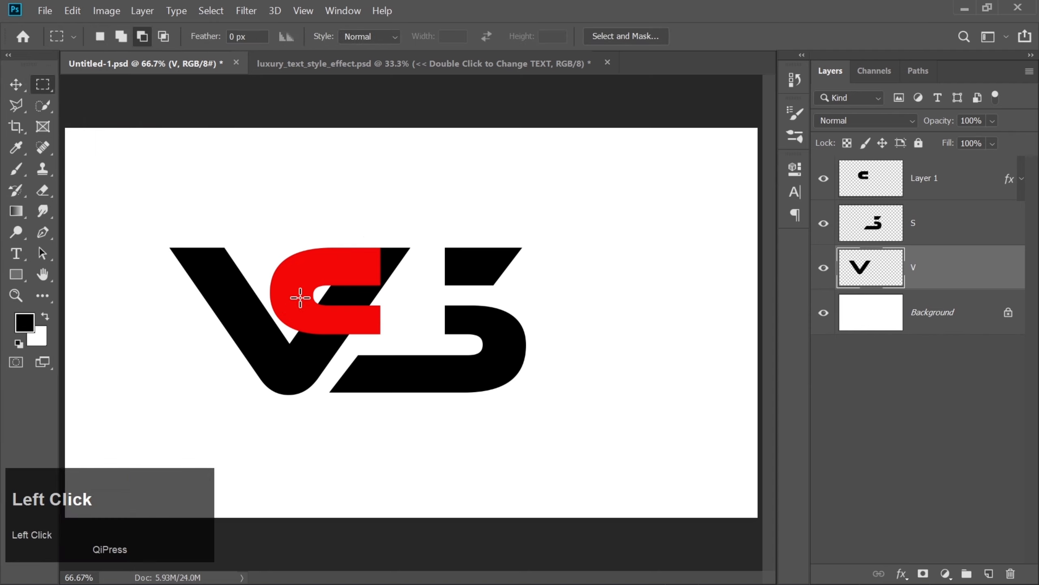
left_click_drag(299, 296, 380, 322)
left_click(42, 191)
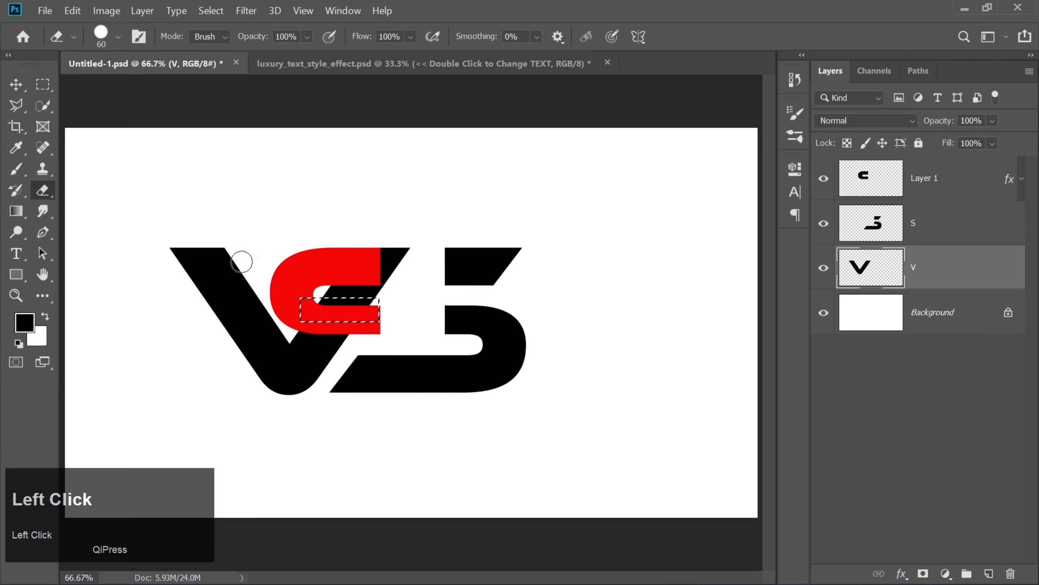
left_click_drag(358, 306, 323, 305)
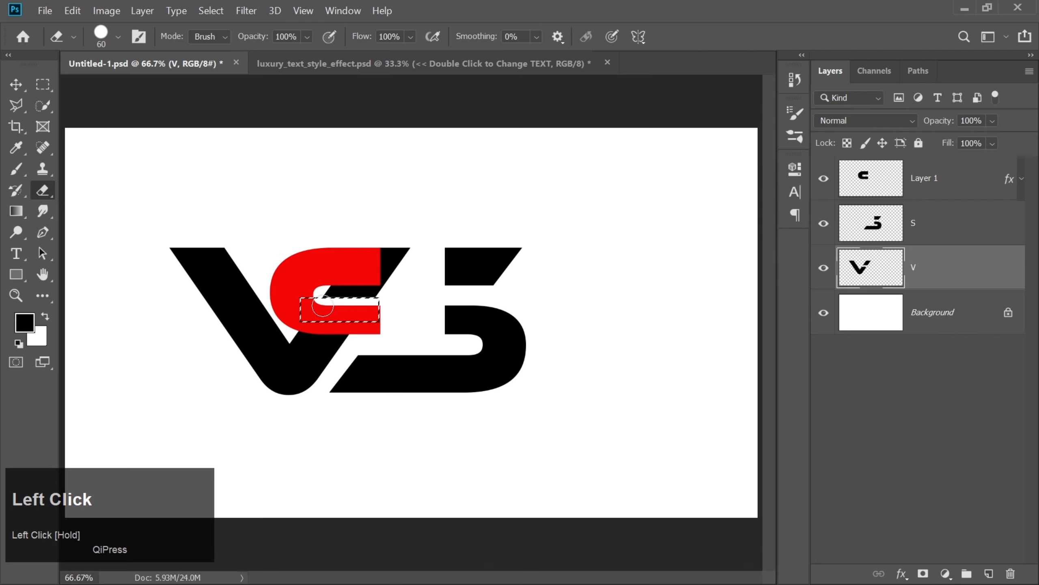
key("ctrl+d")
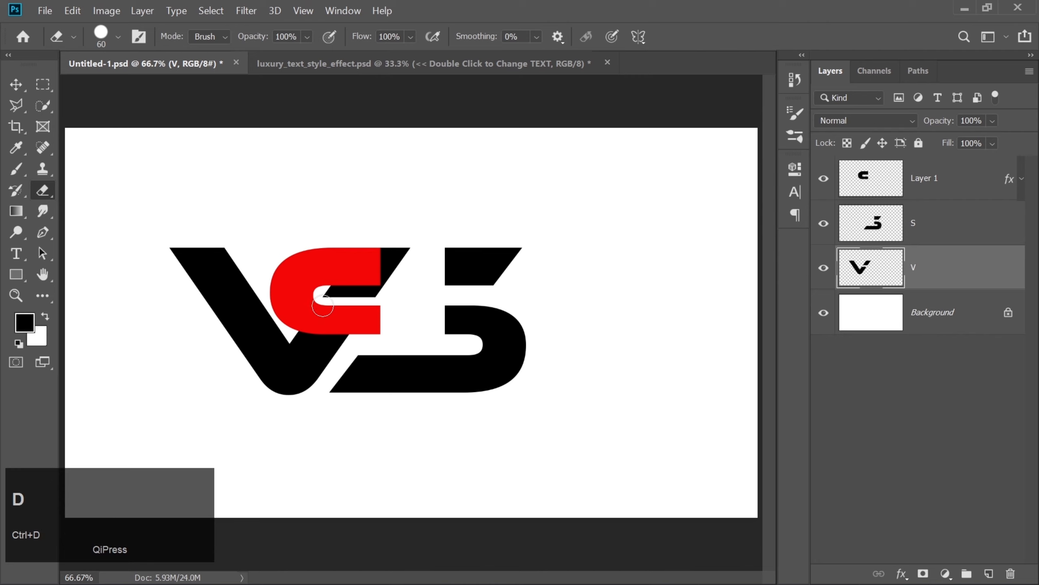
Copy the upper piece of the V's right arm to a new layer using a rectangular marquee selection.
left_click(49, 86)
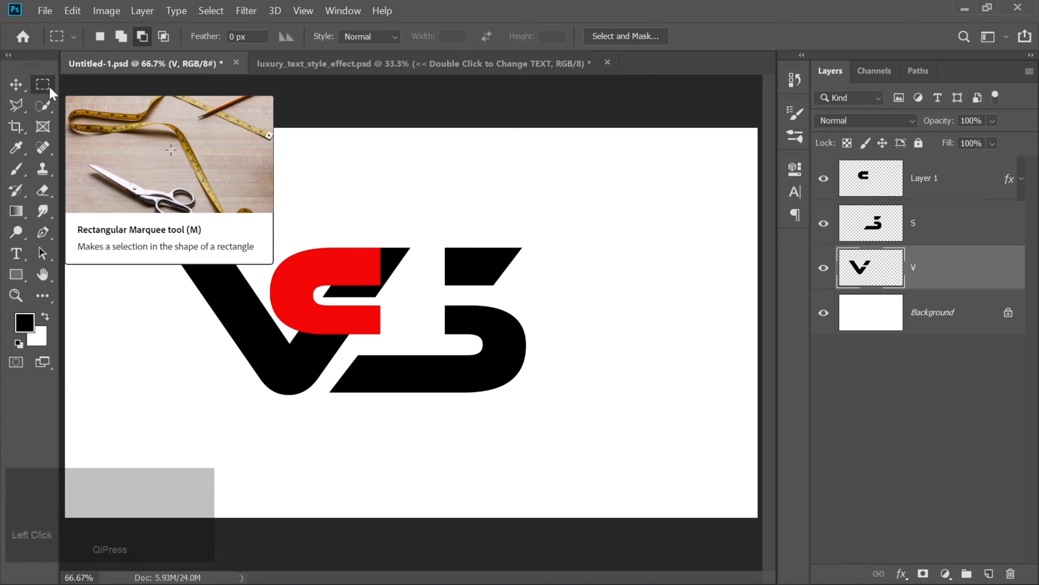
left_click_drag(316, 239, 418, 301)
right_click(350, 258)
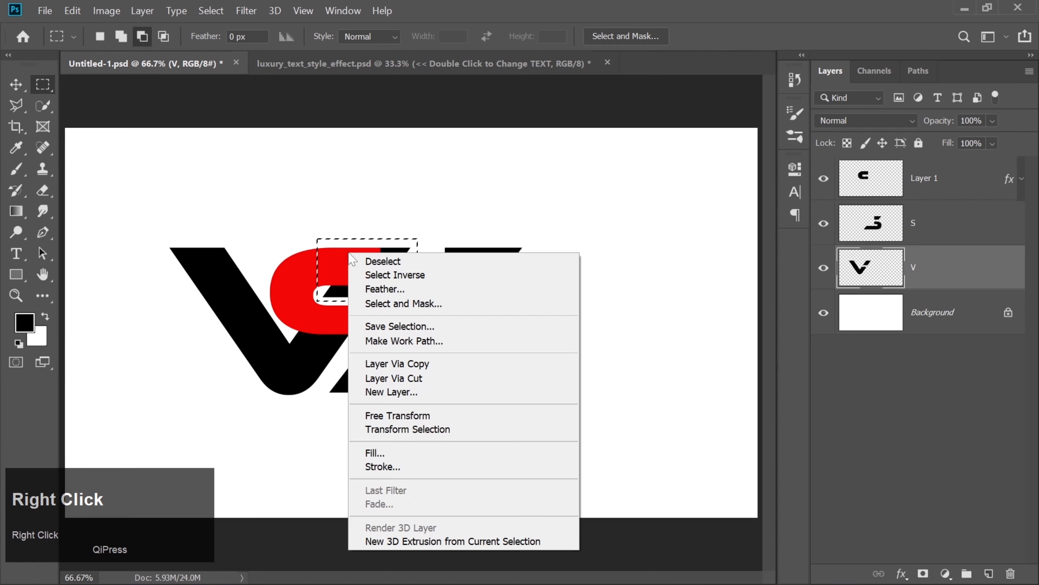
left_click(383, 363)
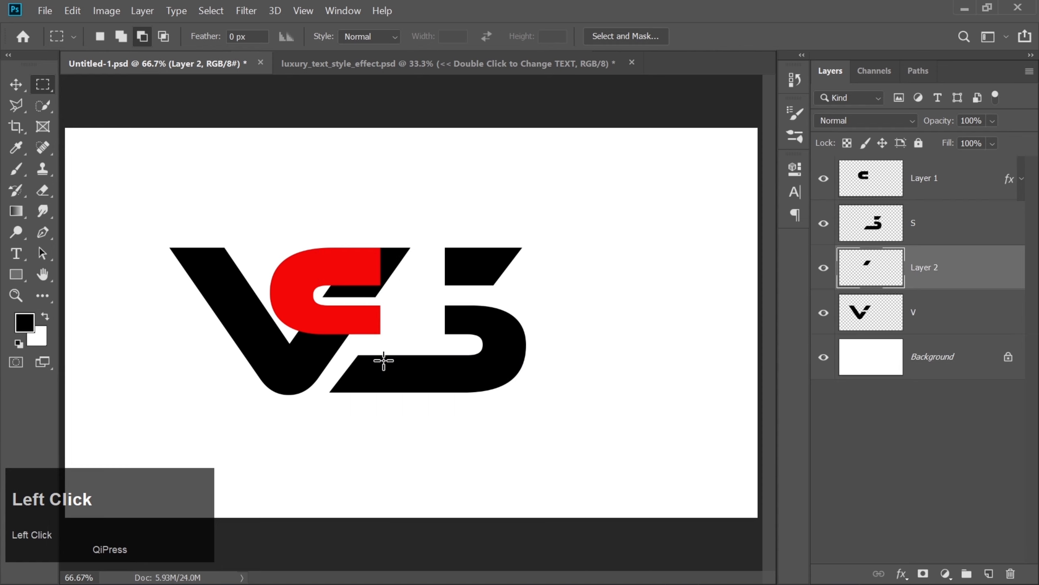
Load Layer 2's outline as a selection, expand it by 12 pixels, and delete that area from the red curve on Layer 1.
left_click(862, 283, "ctrl")
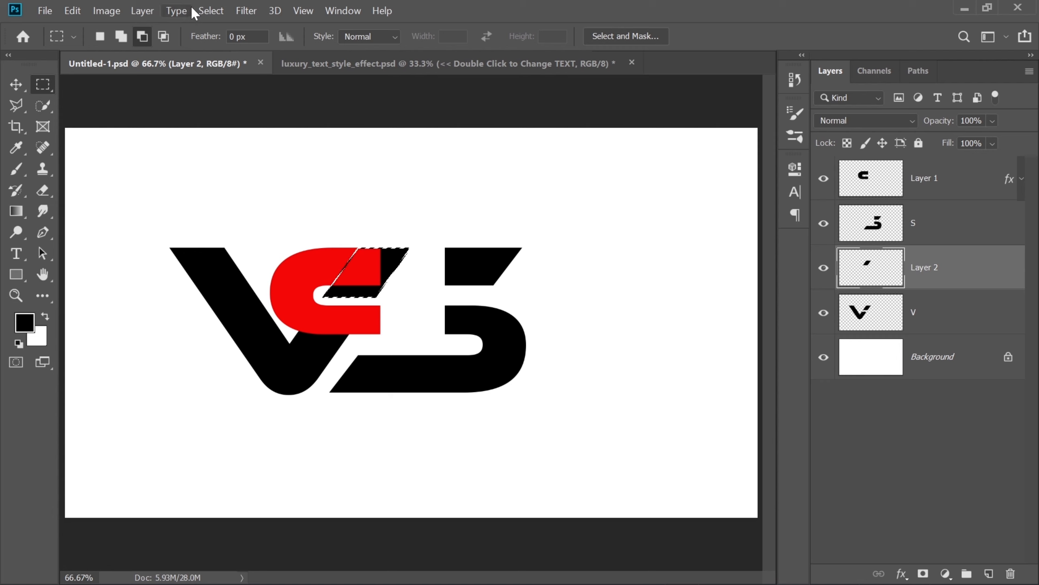
left_click(211, 11)
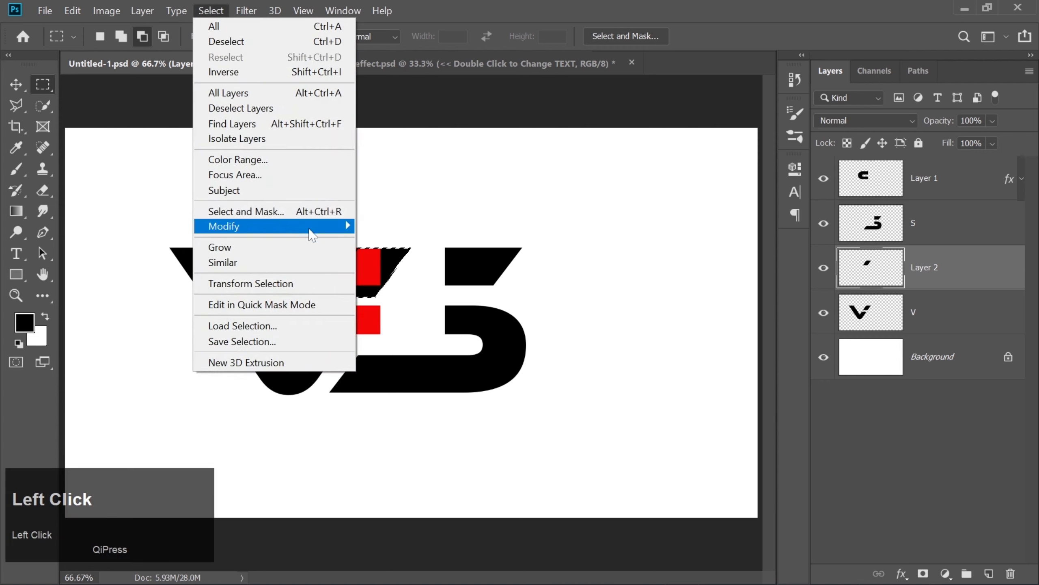
mouse_move(312, 236)
left_click(409, 256)
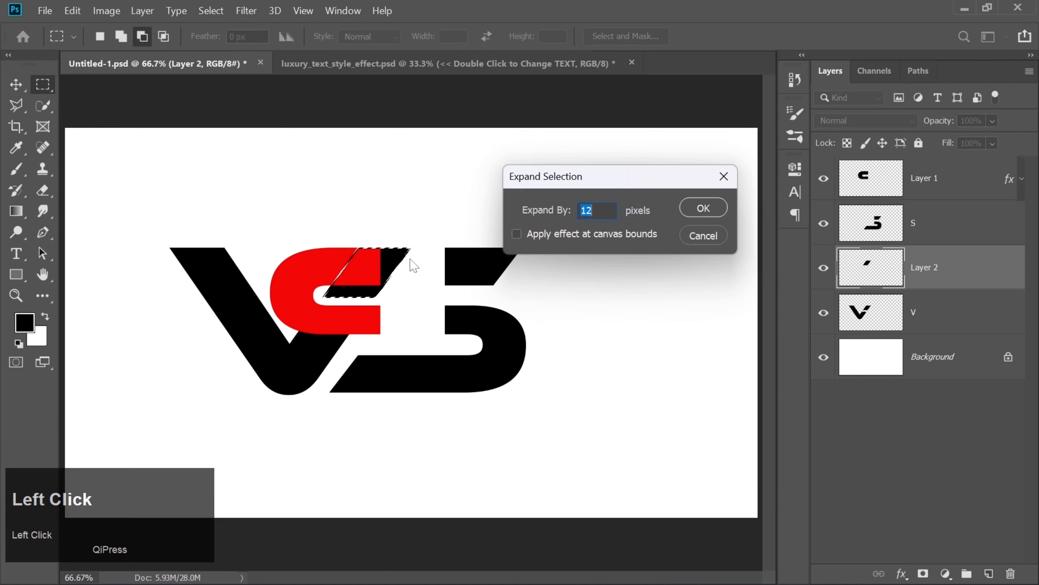
left_click(704, 207)
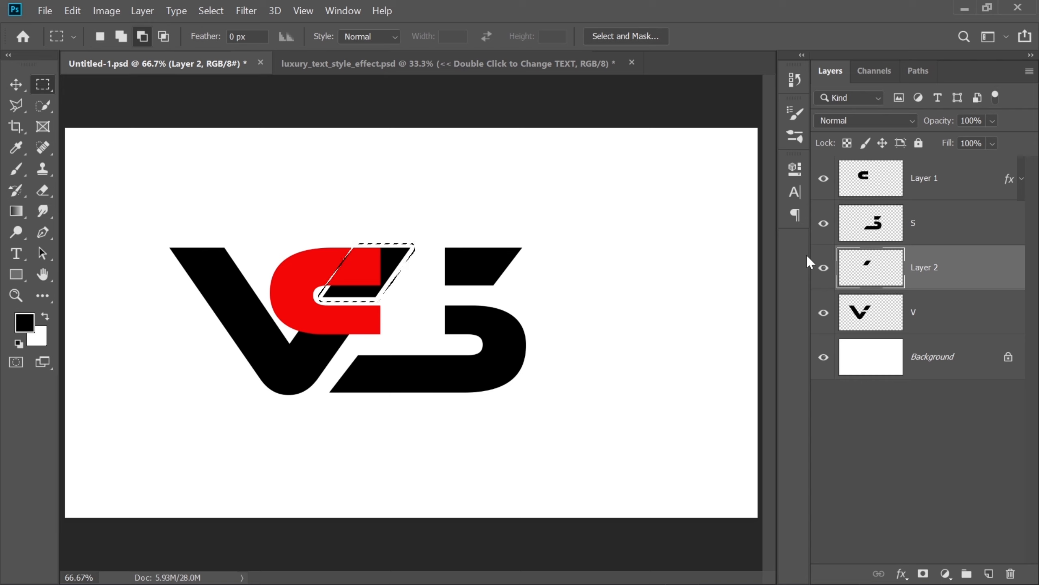
left_click(868, 182)
key("Delete")
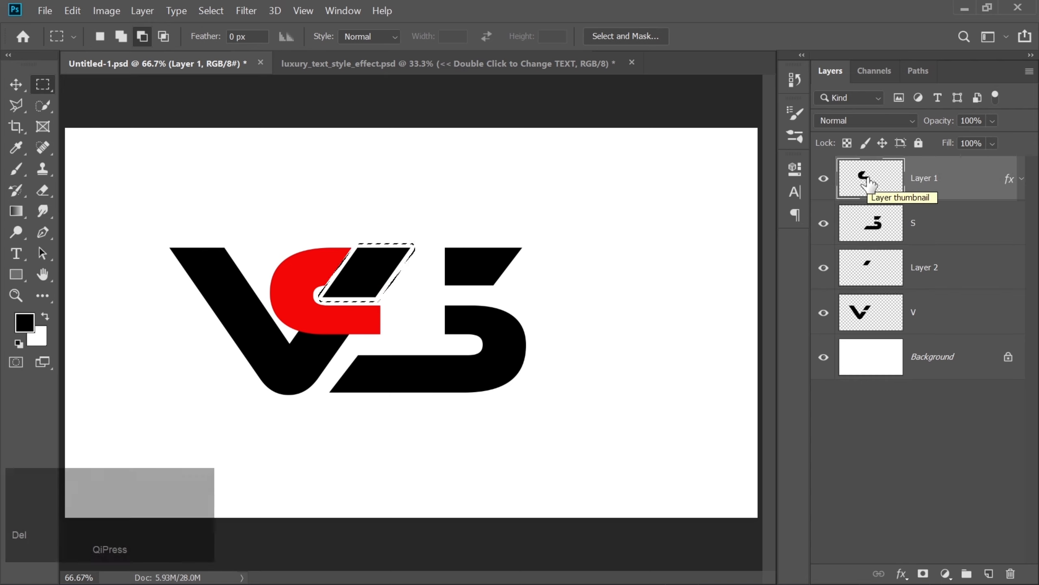
key("ctrl+d")
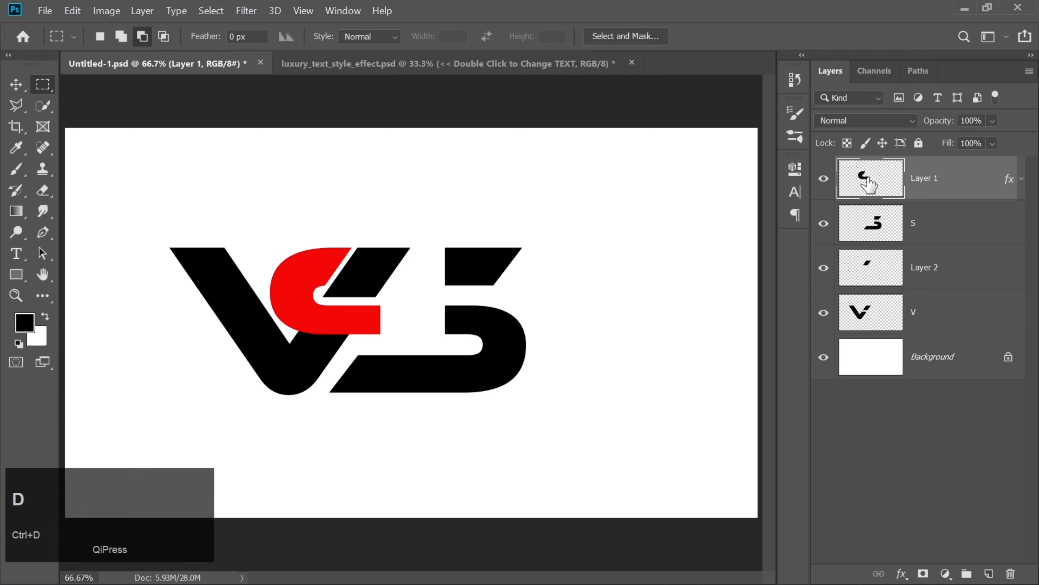
Draw a 232 × 104 px rectangle bridging the V's upper right arm and the S's top bar.
key("ctrl+equal")
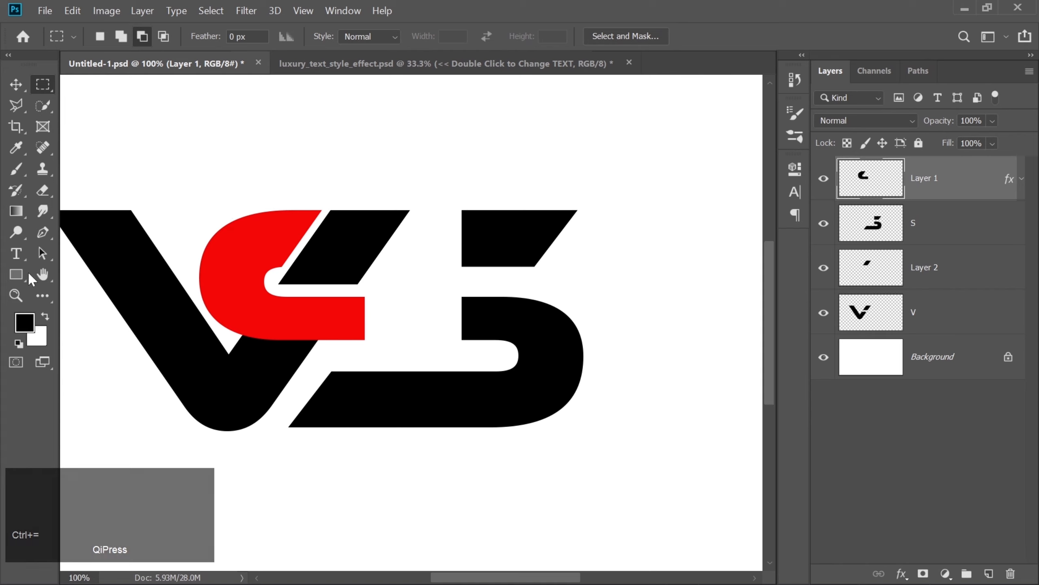
left_click(15, 275)
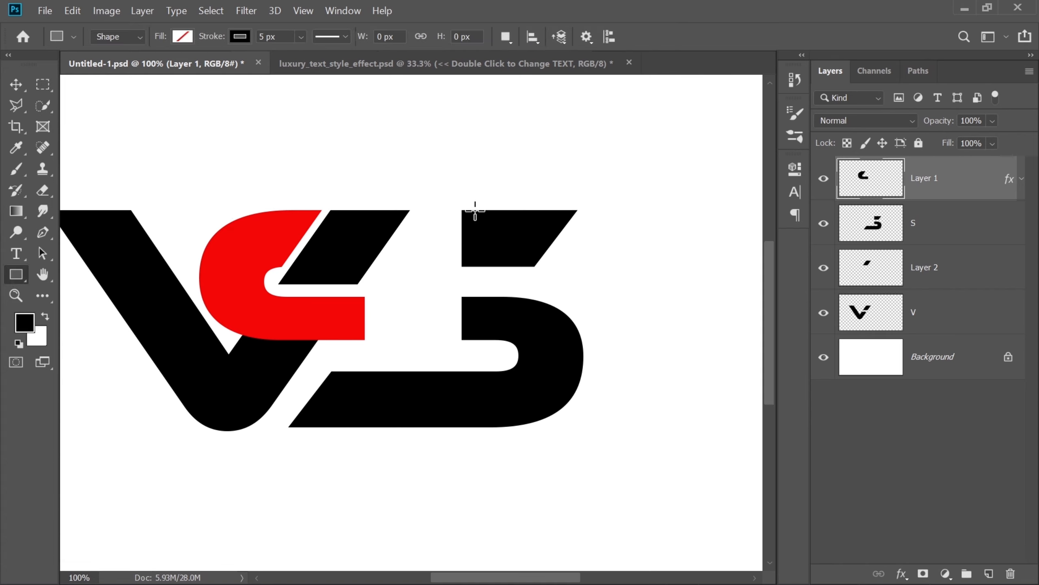
left_click_drag(475, 211, 351, 266)
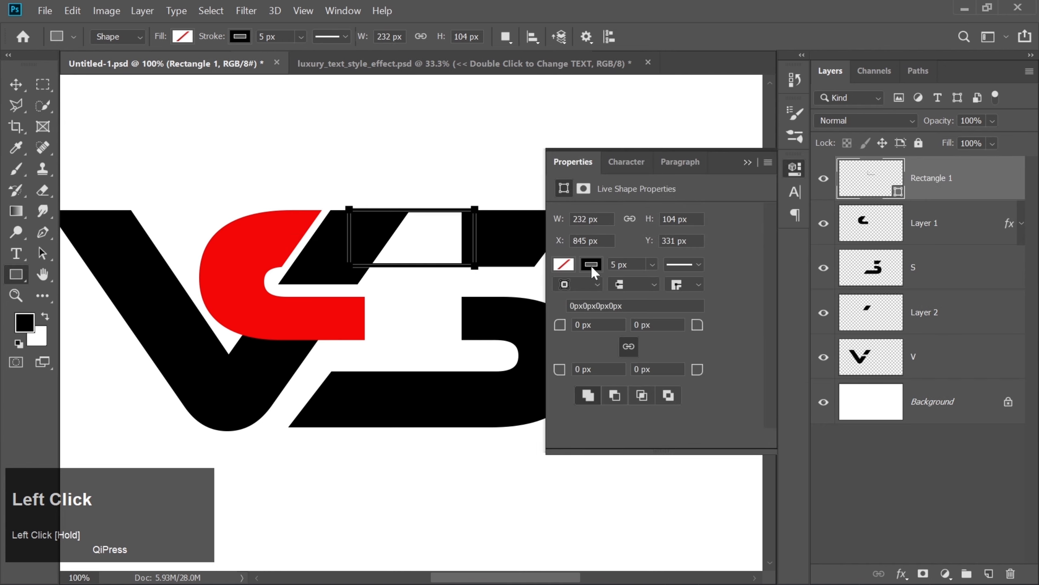
Give the bridging rectangle a black fill with no stroke, and nudge it down into line with the S's top bar.
left_click(591, 264)
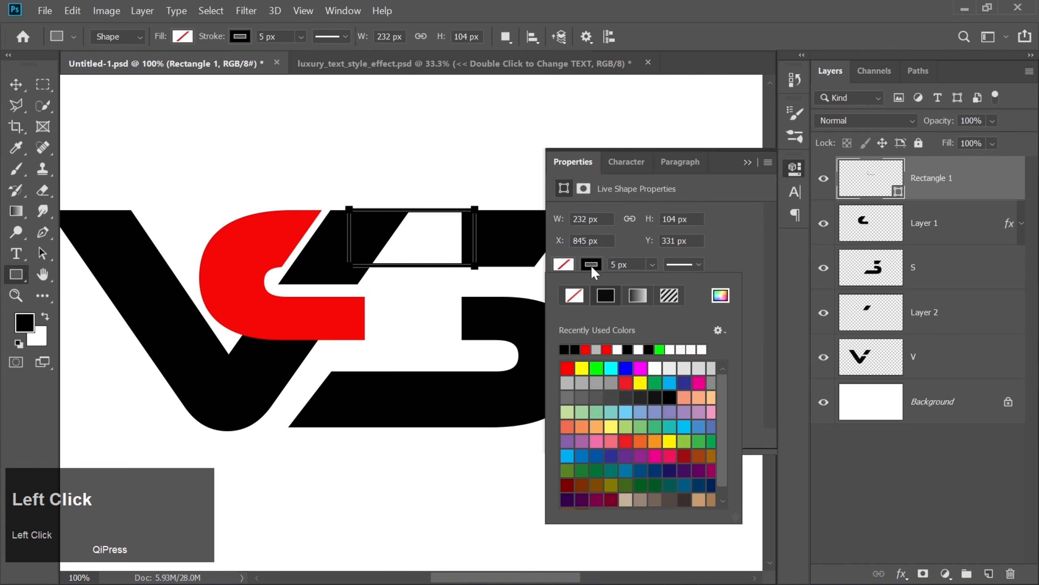
left_click(568, 269)
left_click(566, 266)
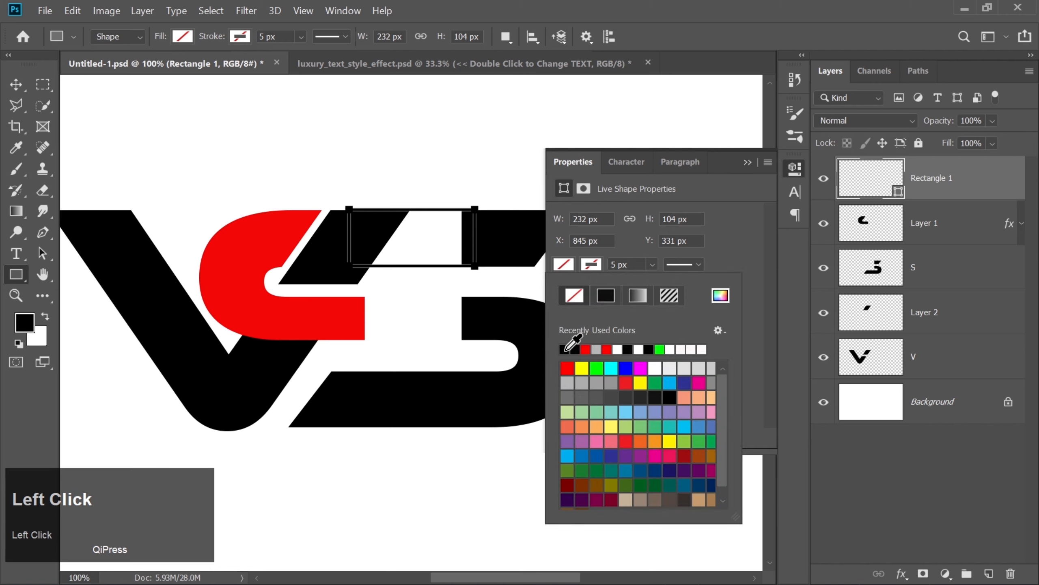
left_click(565, 349)
left_click(746, 162)
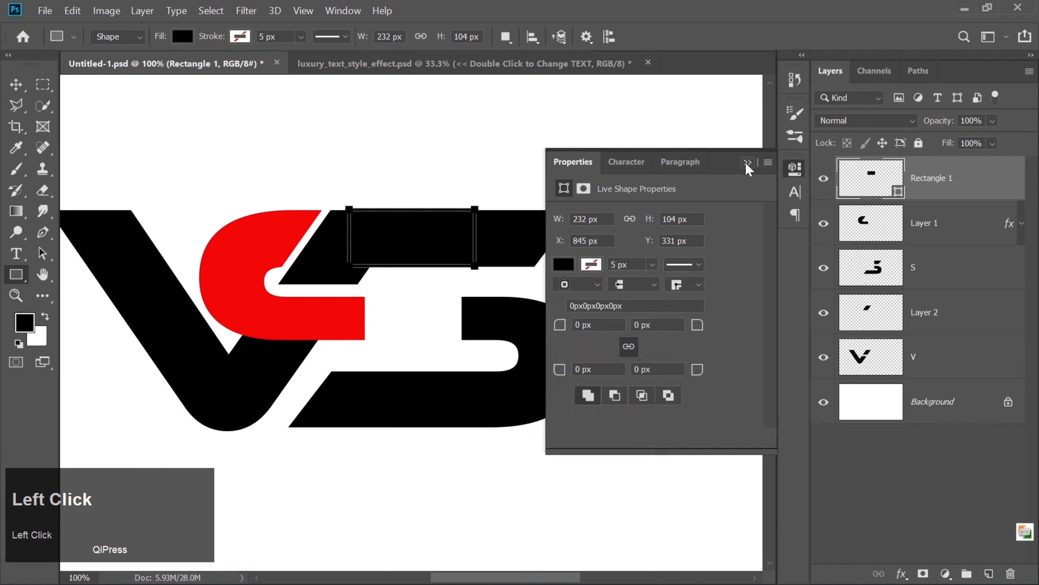
left_click(745, 162)
left_click(18, 85)
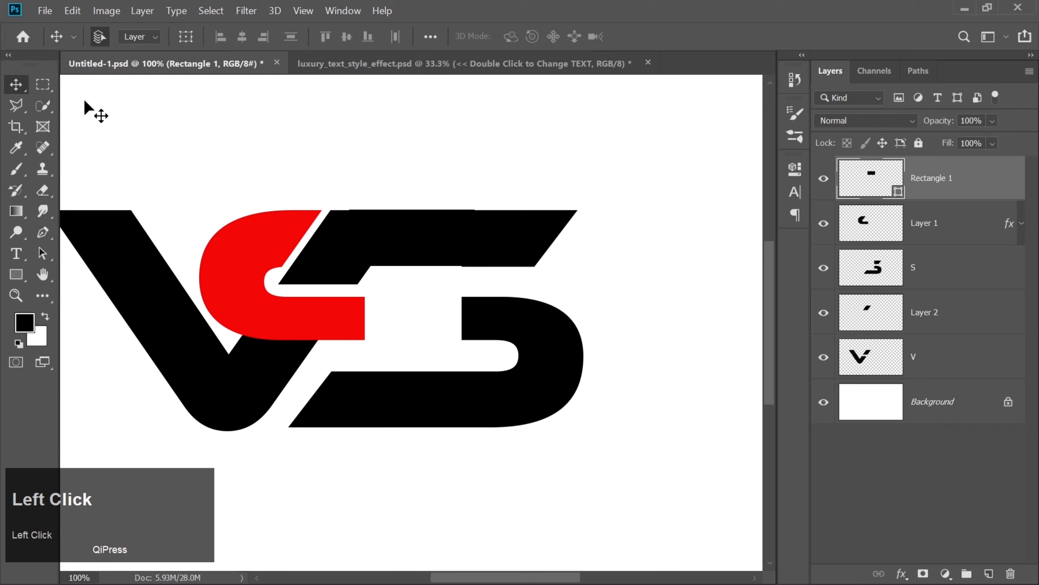
key("Down")
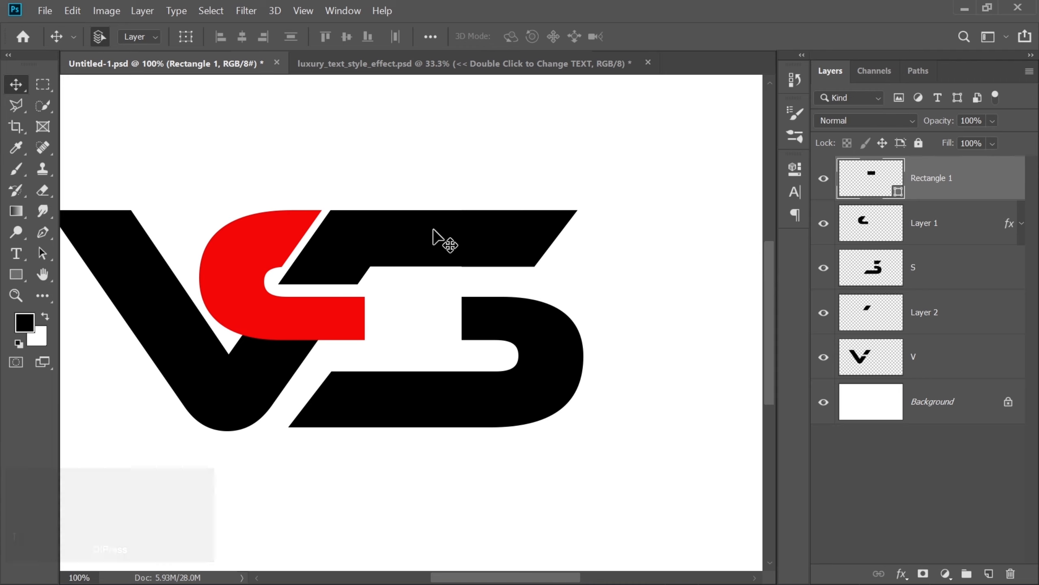
Load Layer 1's outline as a selection, expand it by 12 pixels, delete that area from the V layer, and deselect.
left_click(314, 325)
left_click(874, 240, "ctrl")
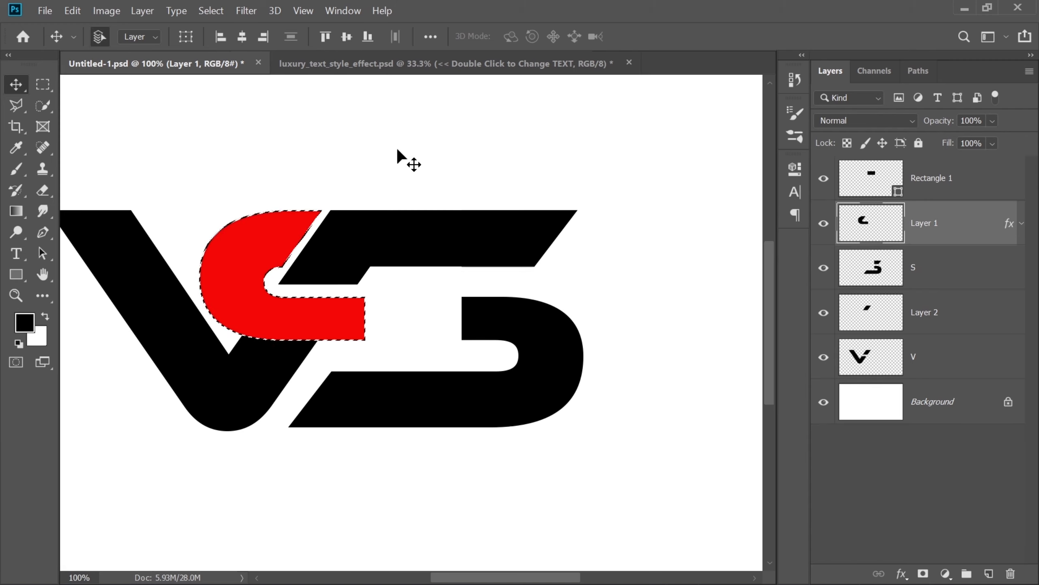
left_click(211, 10)
mouse_move(306, 228)
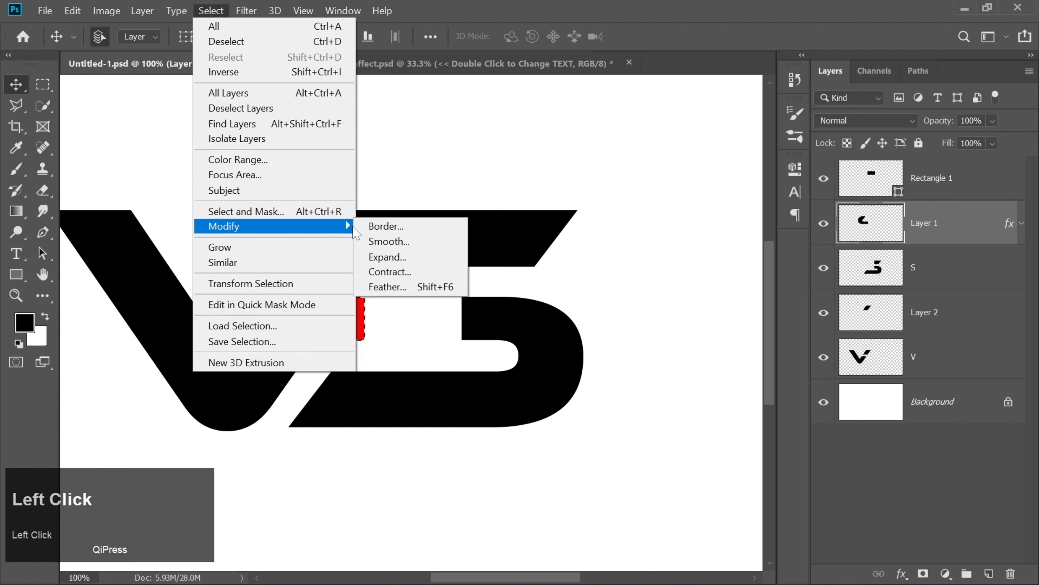
left_click(388, 257)
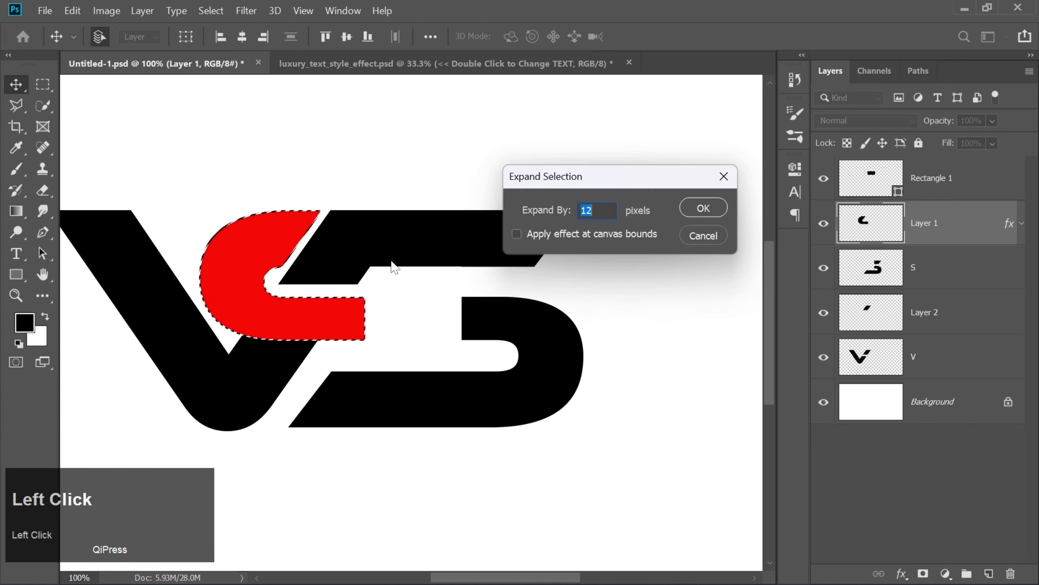
left_click(703, 204)
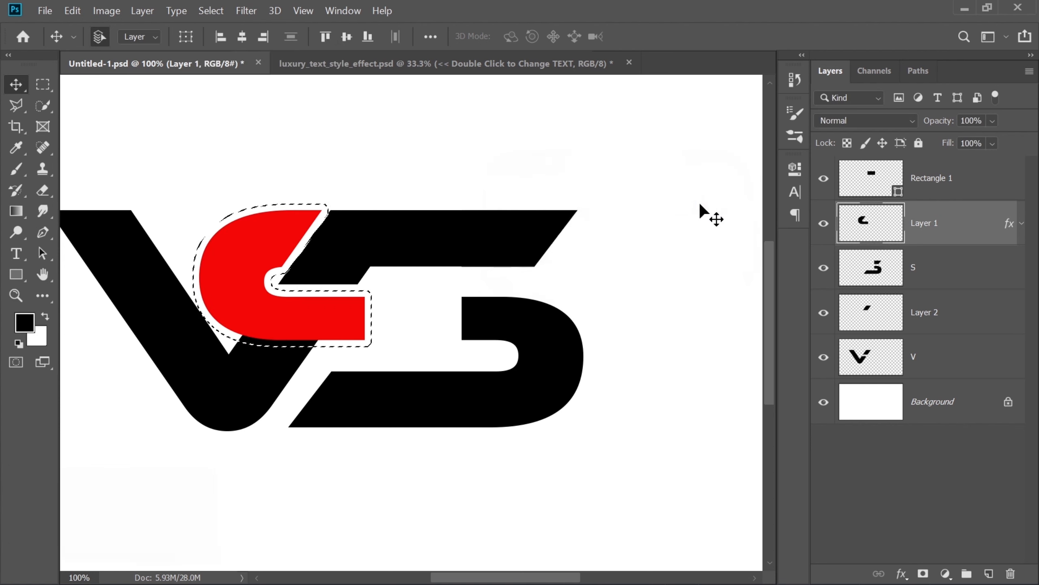
left_click(885, 362)
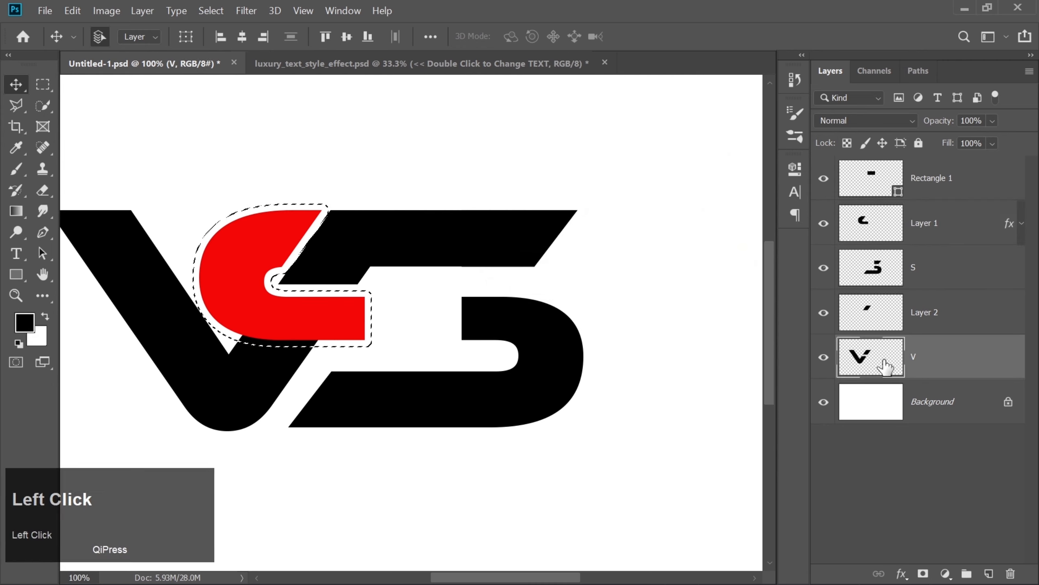
key("Delete")
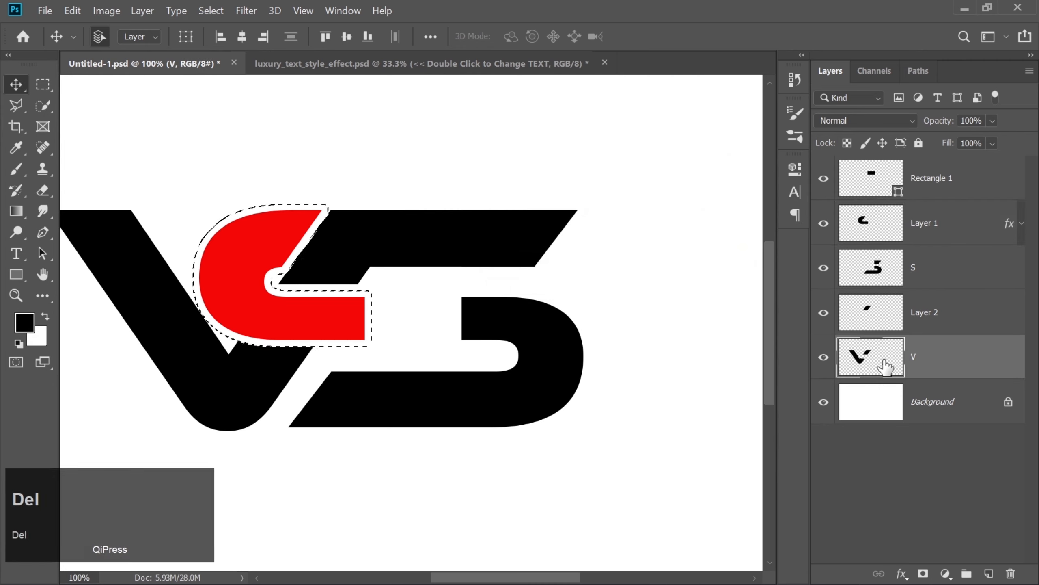
key("ctrl+d")
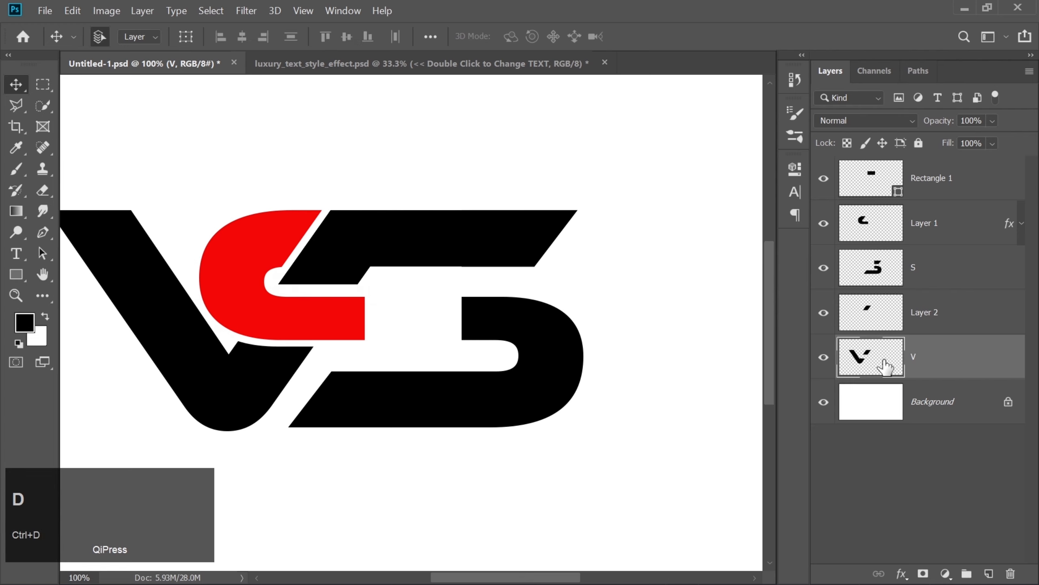
Draw a 239 × 79 px rectangle bridging the red curve's lower end and the S's middle bar.
left_click(15, 276)
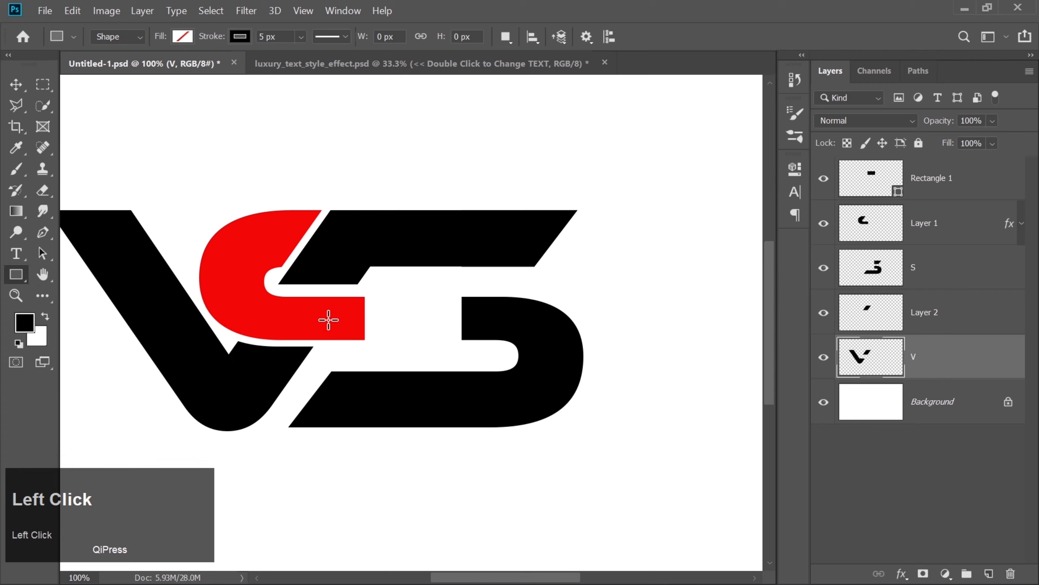
left_click_drag(346, 296, 476, 339)
key("ctrl+equal")
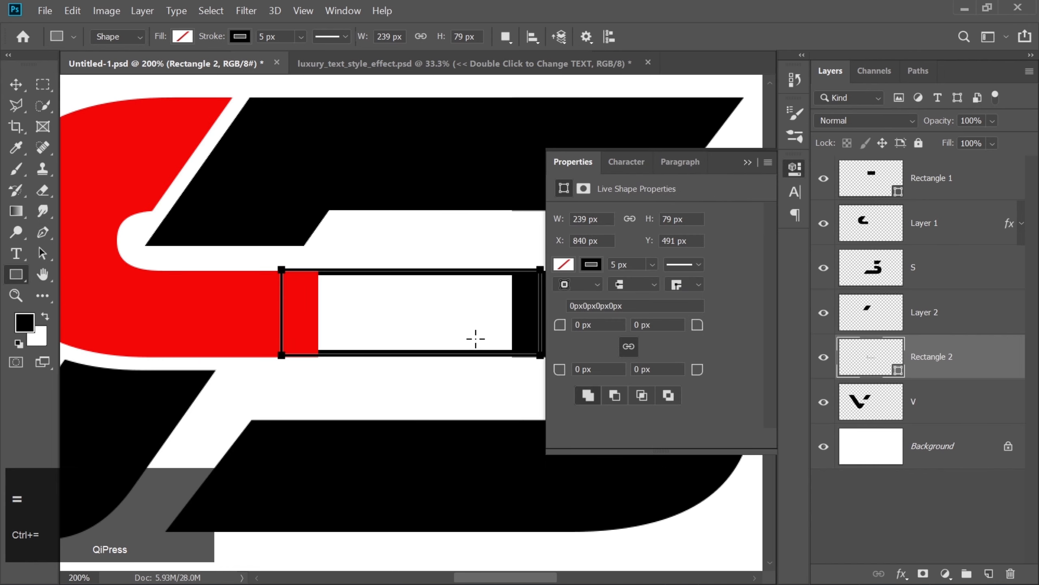
Give the new bridging rectangle a red fill with no stroke.
left_click(592, 267)
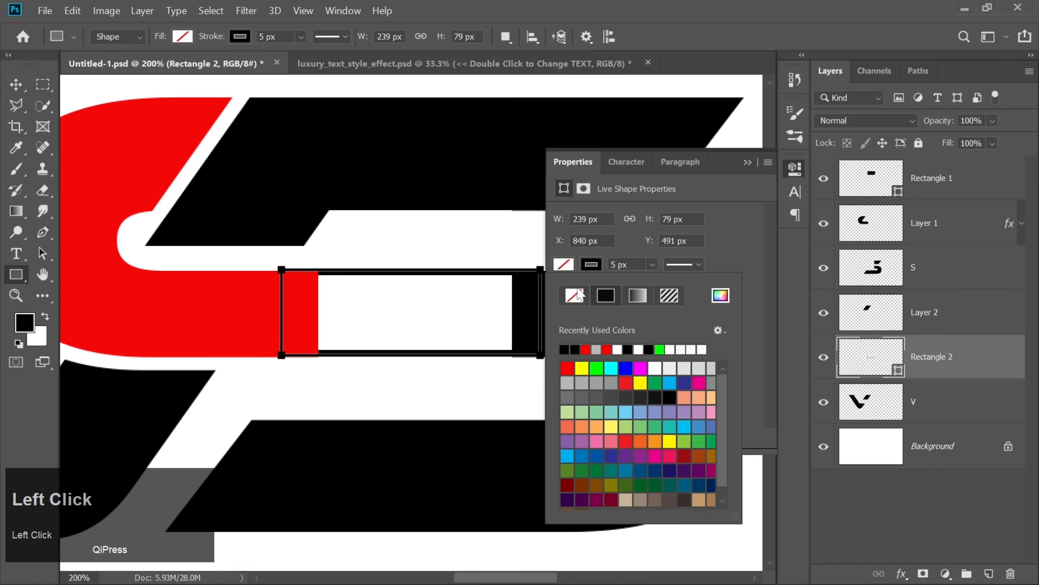
left_click(574, 295)
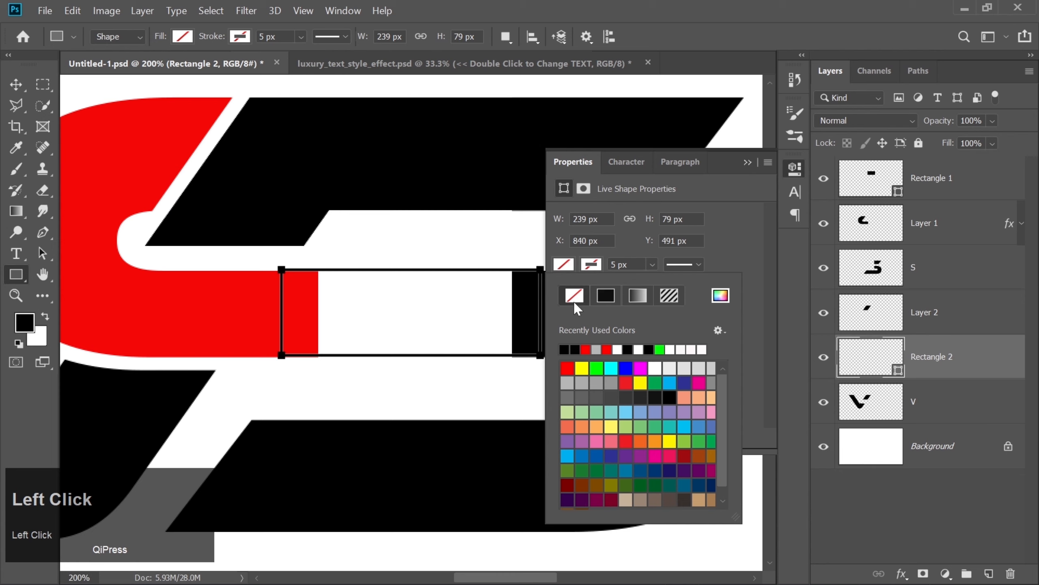
left_click(588, 349)
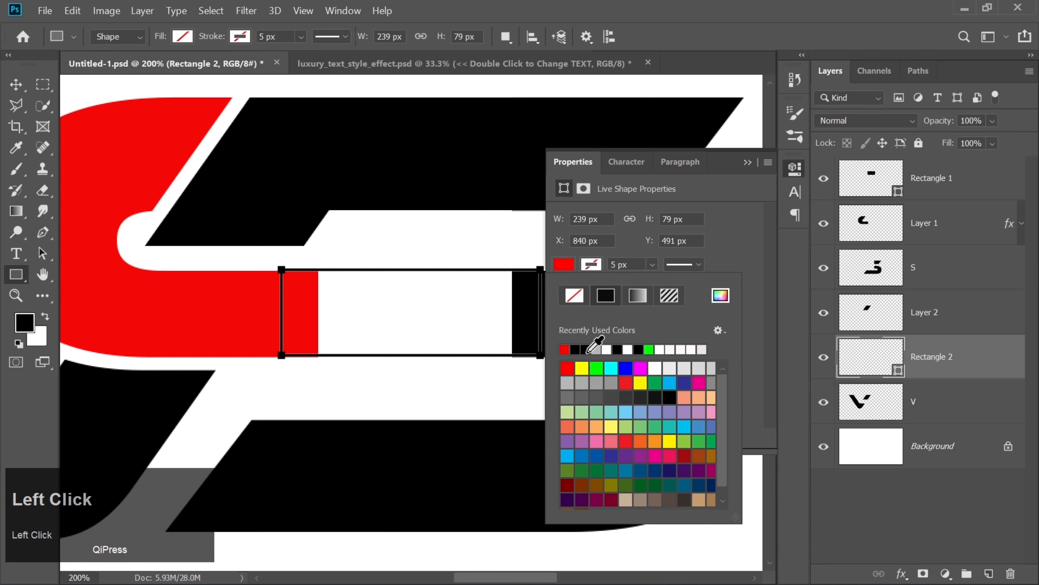
left_click(748, 163)
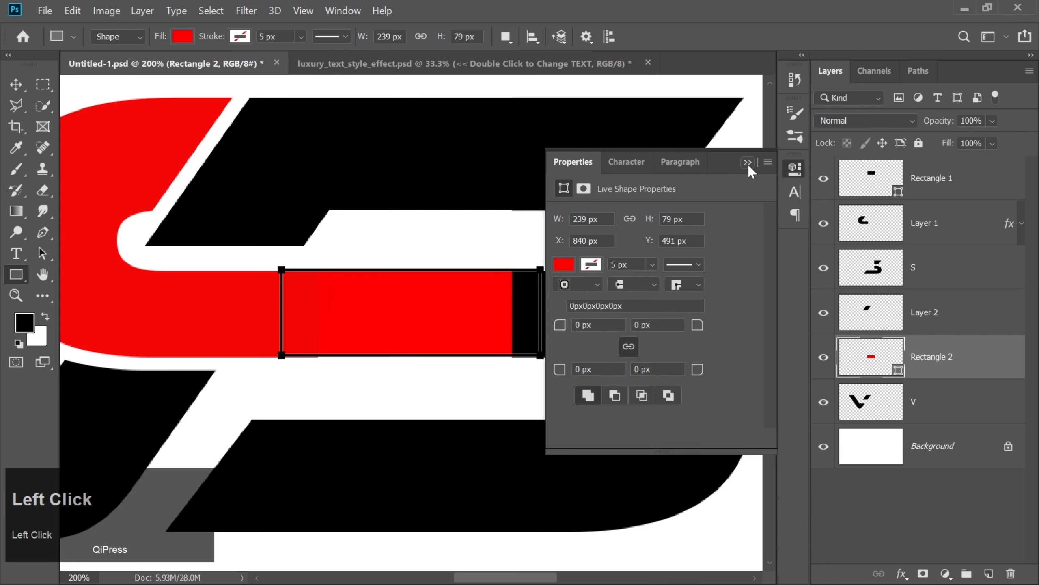
left_click(748, 163)
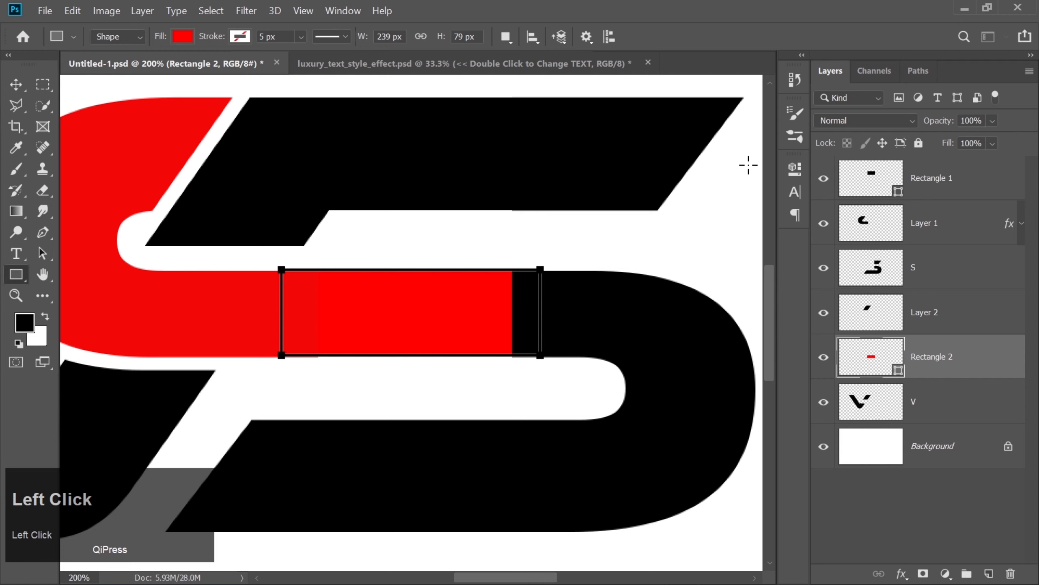
Move the Rectangle 2 layer above Layer 1 and nudge the rectangle into line with the red curve and S bar.
left_click(16, 87)
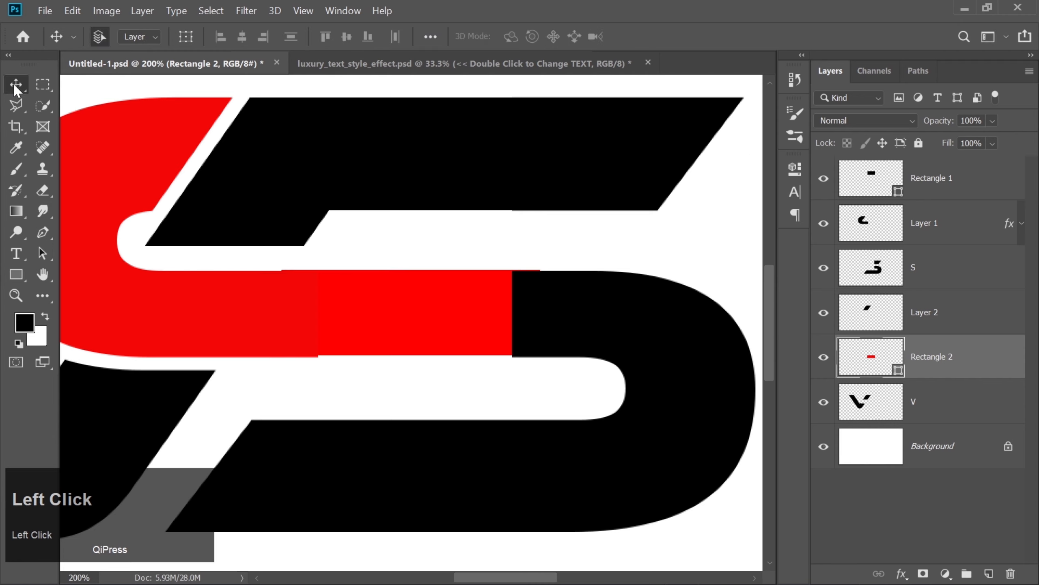
left_click(401, 290)
left_click_drag(941, 363, 930, 212)
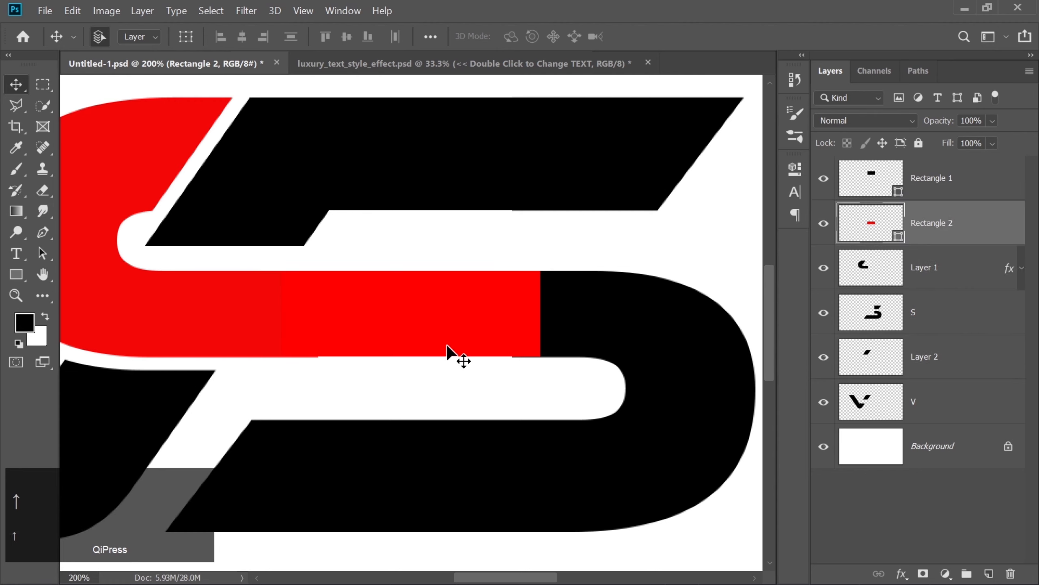
Hide the Background layer and merge all visible logo layers into one.
key("ctrl+minus")
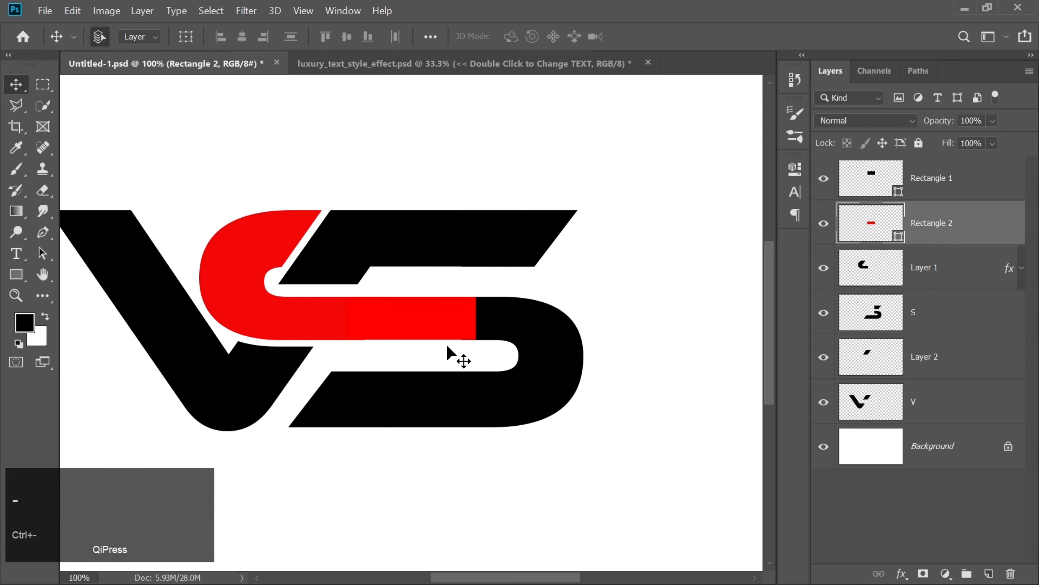
key("ctrl+minus")
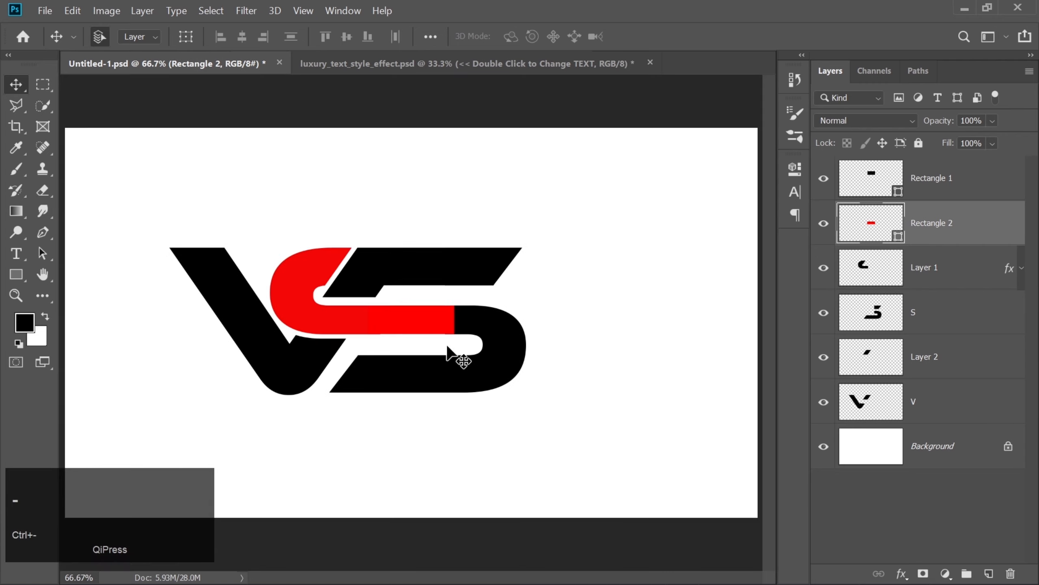
left_click(824, 447)
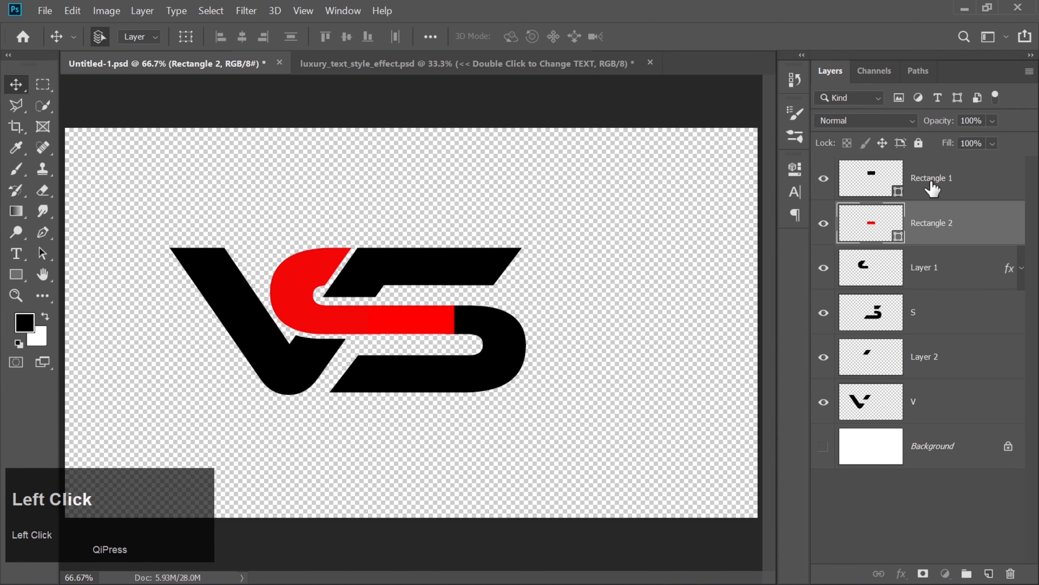
left_click(933, 181)
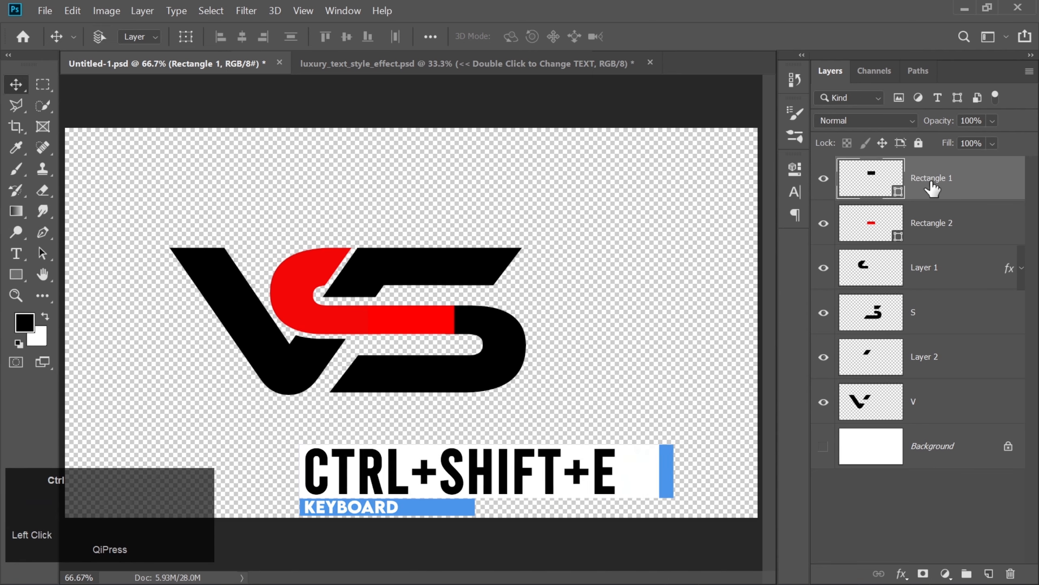
key("ctrl+shift+e")
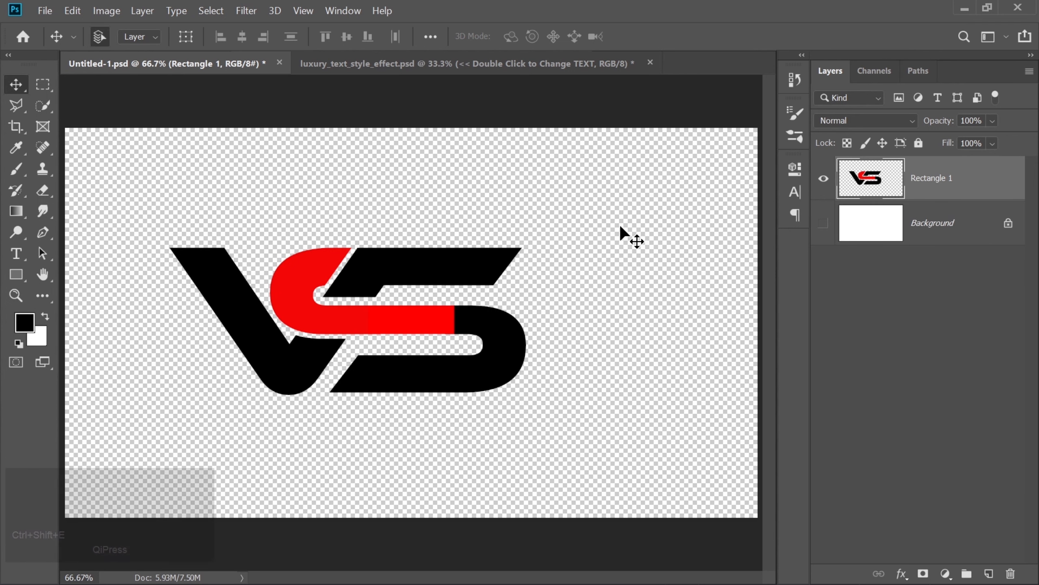
Open the editable text smart object in luxury_text_style_effect.psd and dismiss the missing fonts notice.
left_click(469, 69)
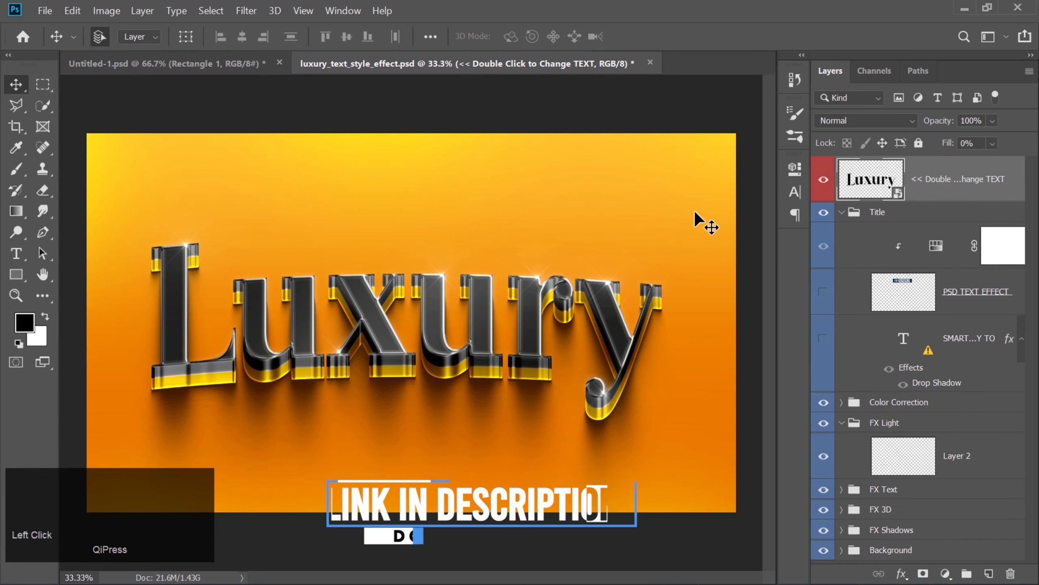
double_click(865, 192)
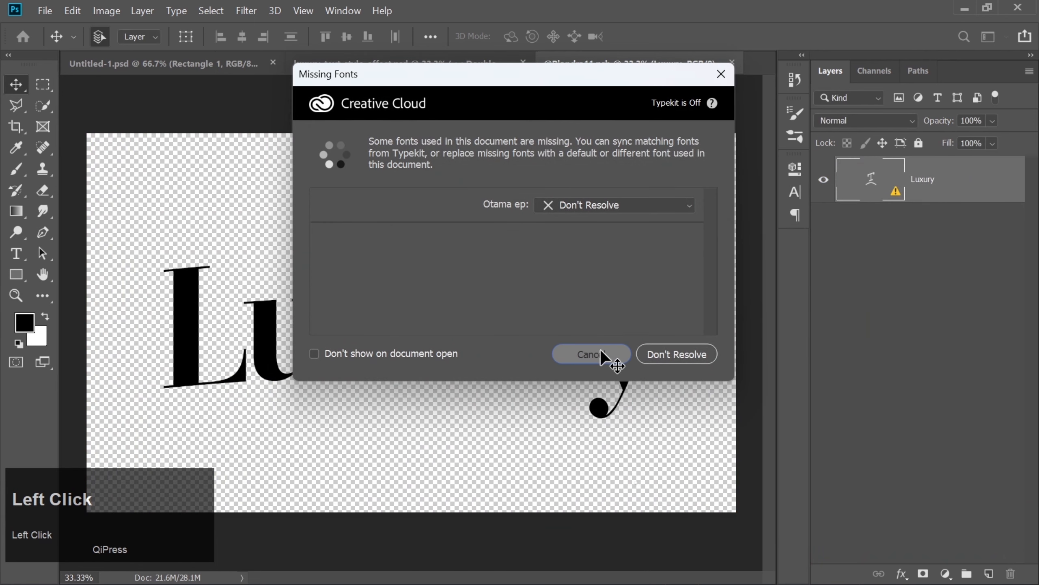
left_click(600, 352)
Copy the merged VS logo from Untitled-1.psd into the opened smart object document.
left_click(153, 61)
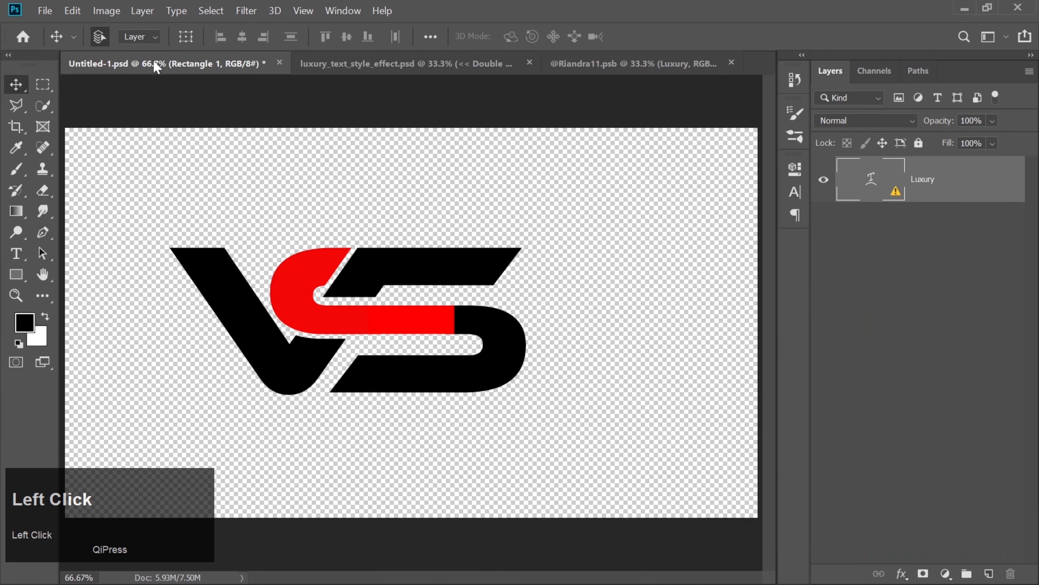
left_click_drag(357, 328, 517, 257)
left_click_drag(396, 356, 395, 353)
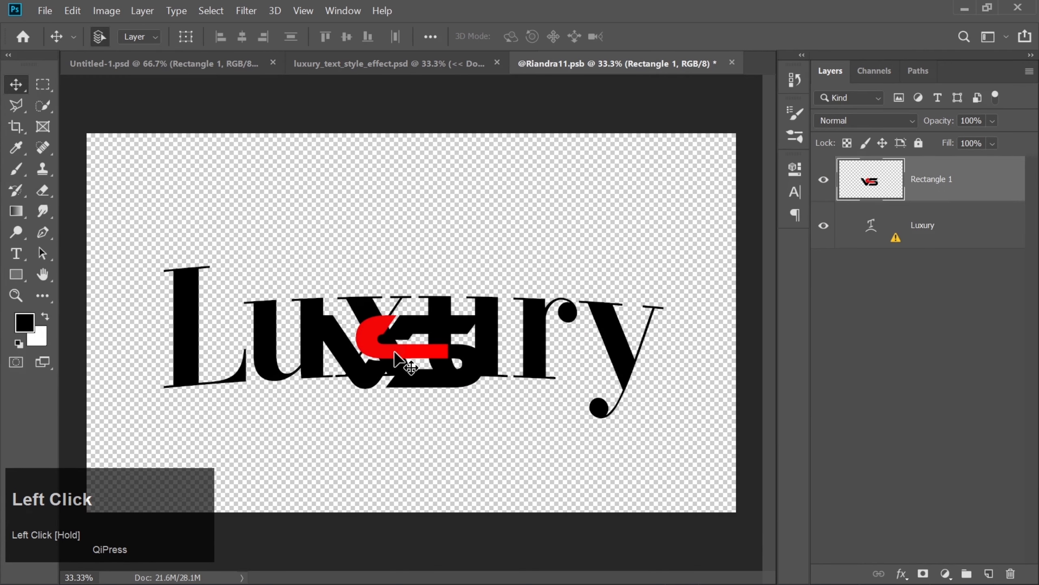
Hide the Luxury text layer, scale the VS logo to about 213%, and position it at the canvas centre.
left_click(824, 226)
key("ctrl+t")
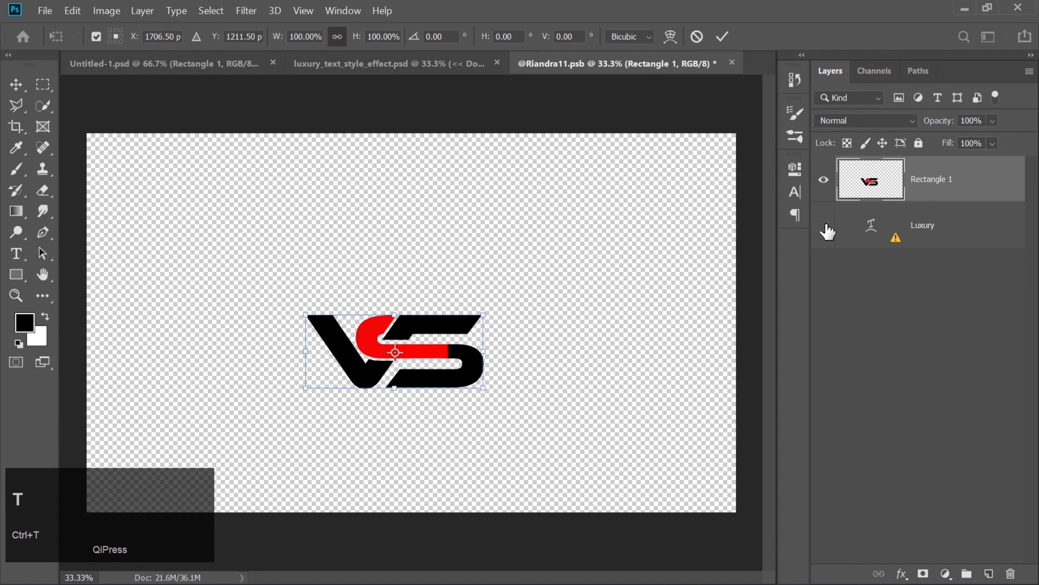
left_click_drag(482, 315, 686, 231)
left_click_drag(650, 313, 559, 330)
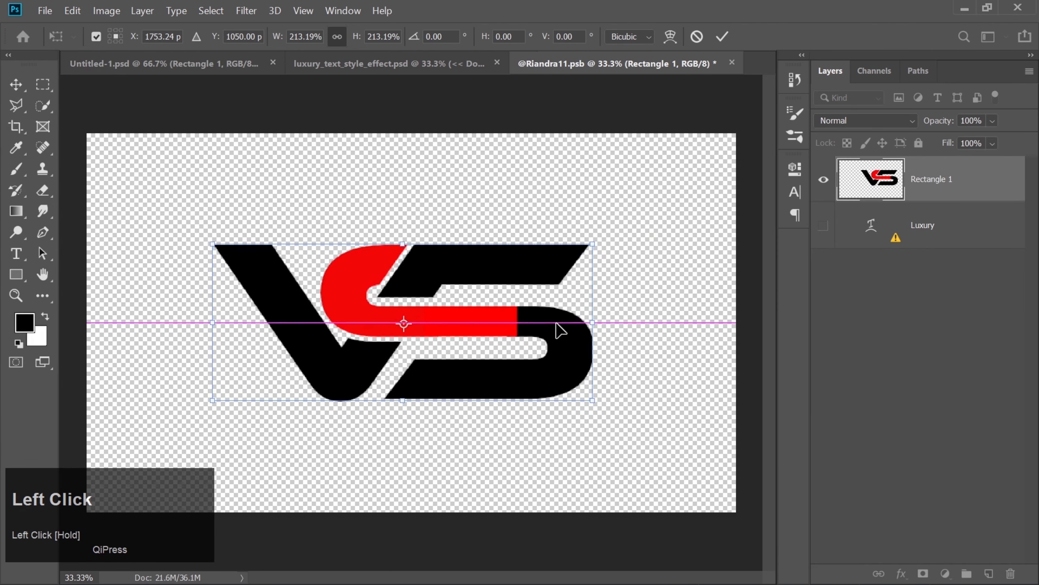
key("Return")
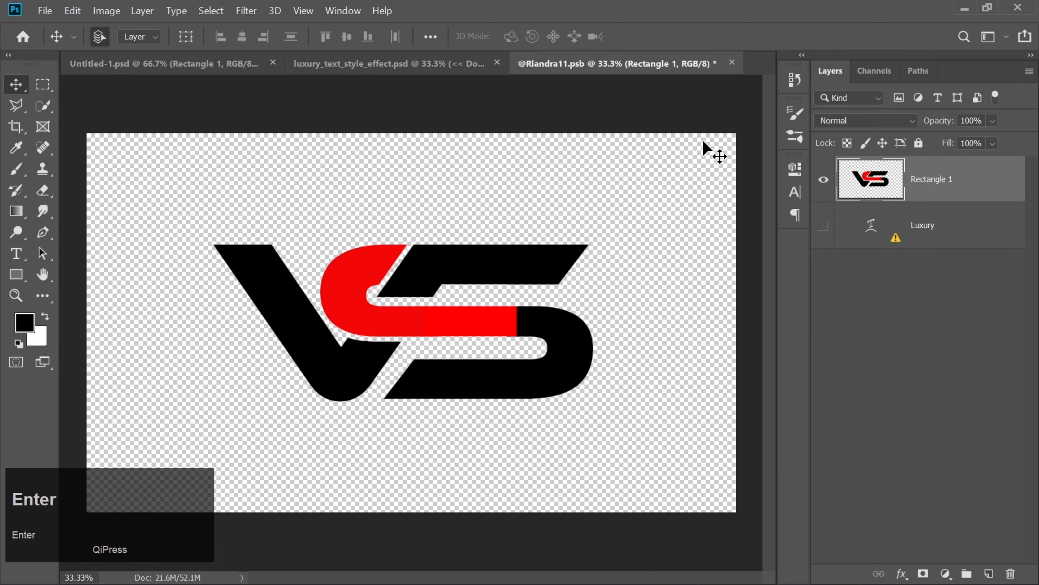
Close the smart object document, saving its changes so the luxury mockup updates with the VS logo.
left_click(733, 58)
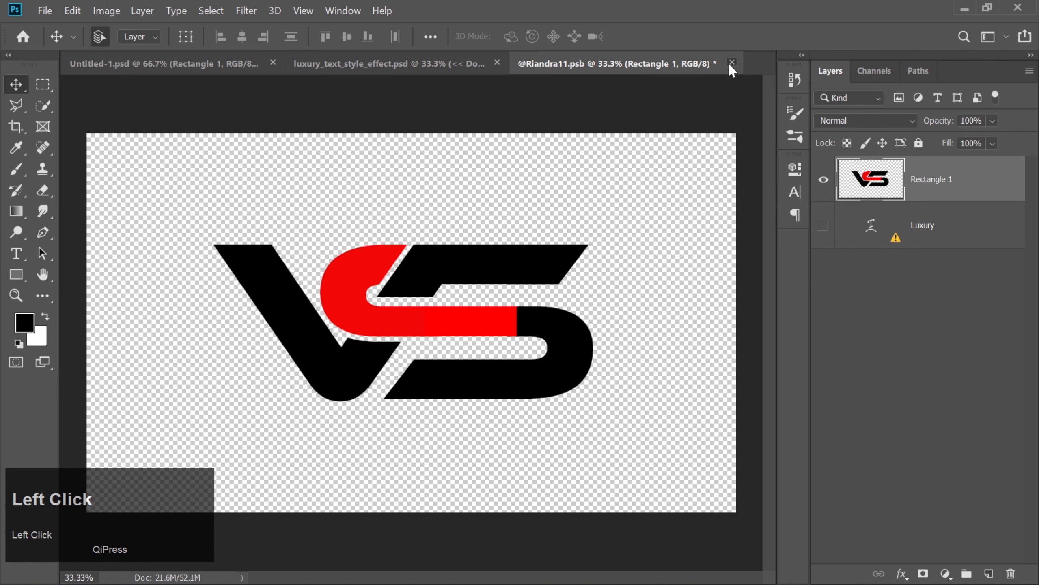
left_click(493, 244)
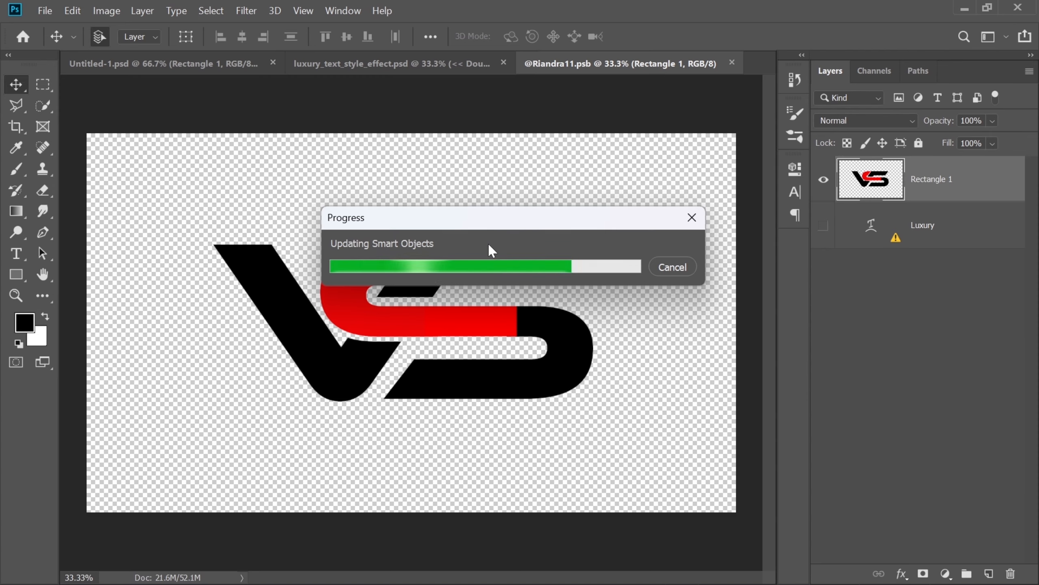
left_click(487, 72)
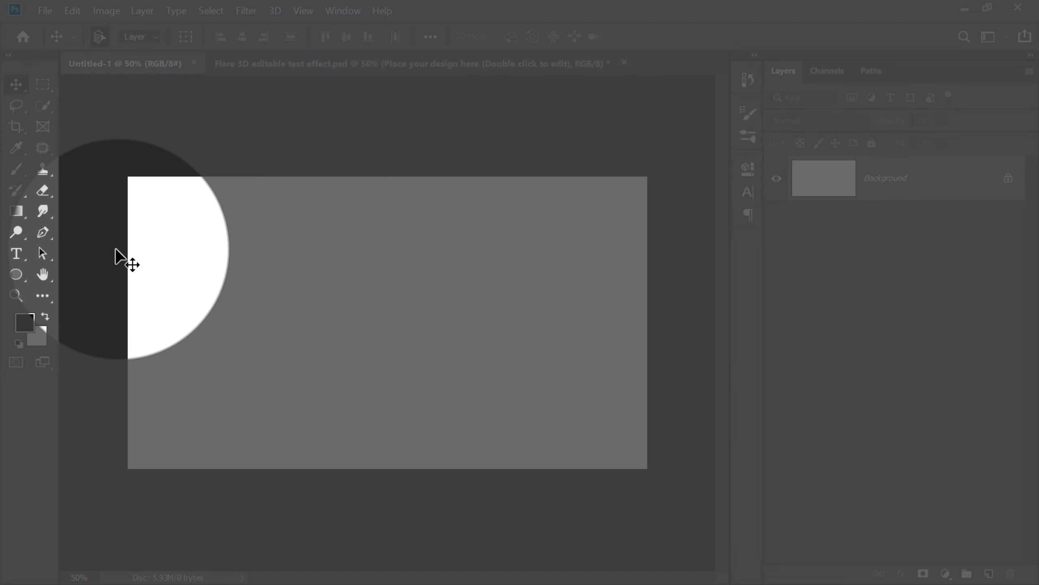
Add the black text "XIAMA" in Kenyan Coffee Regular at 474.17 pt on the blank Untitled-1 canvas.
left_click(16, 254)
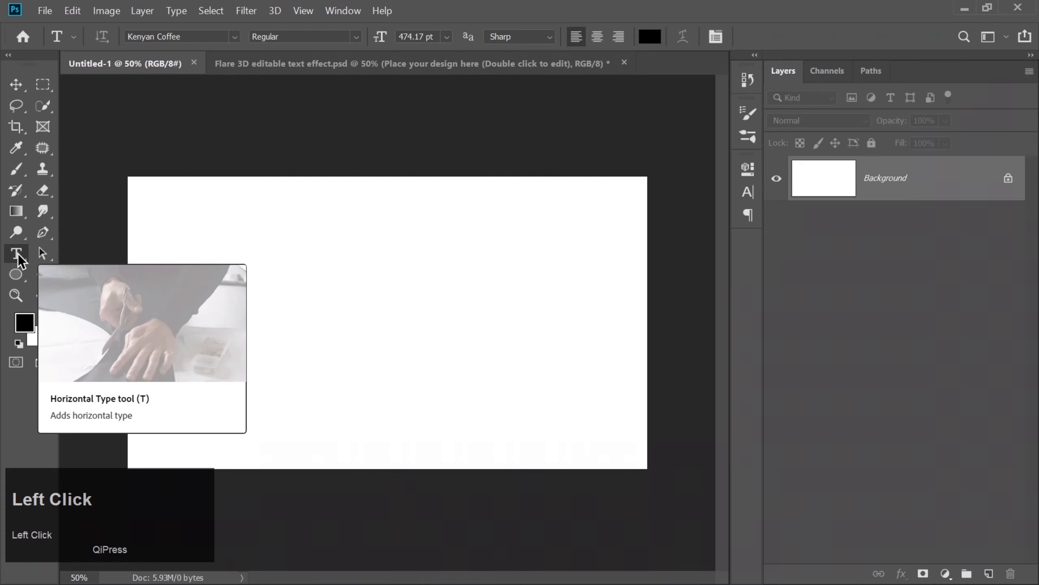
left_click(284, 305)
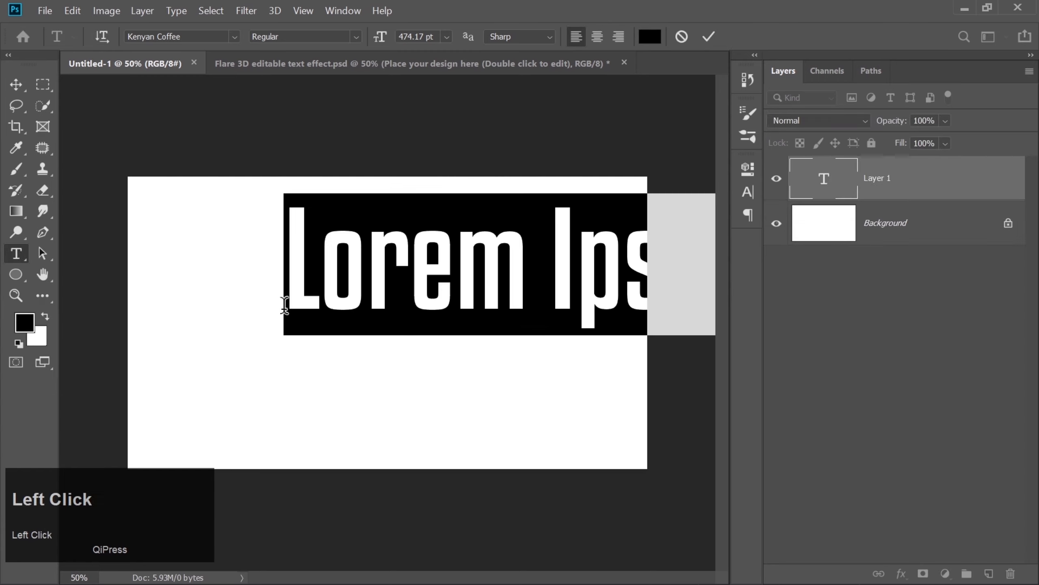
key("Caps_Lock")
type("XIAMA")
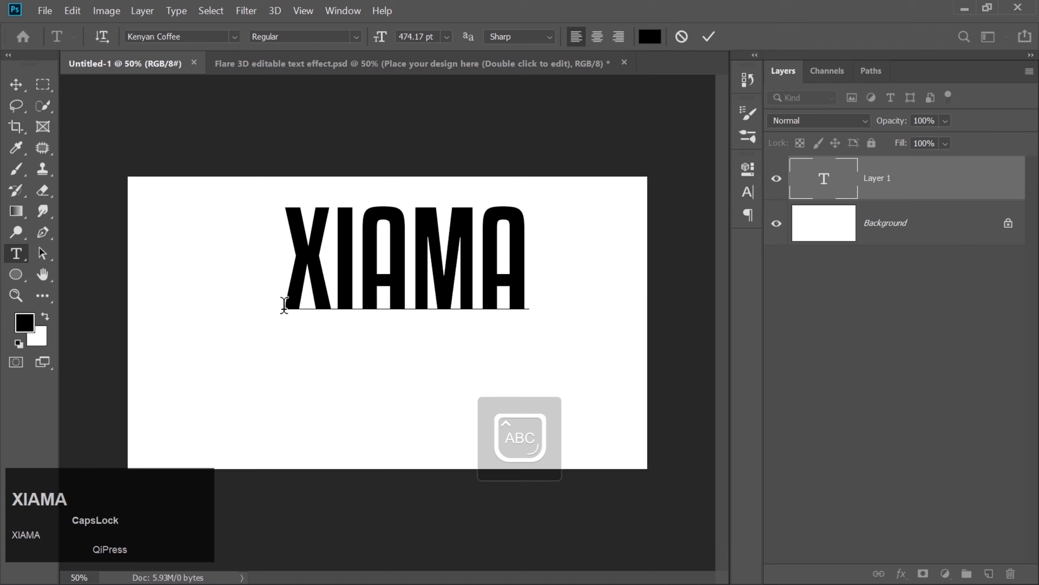
key("Caps_Lock")
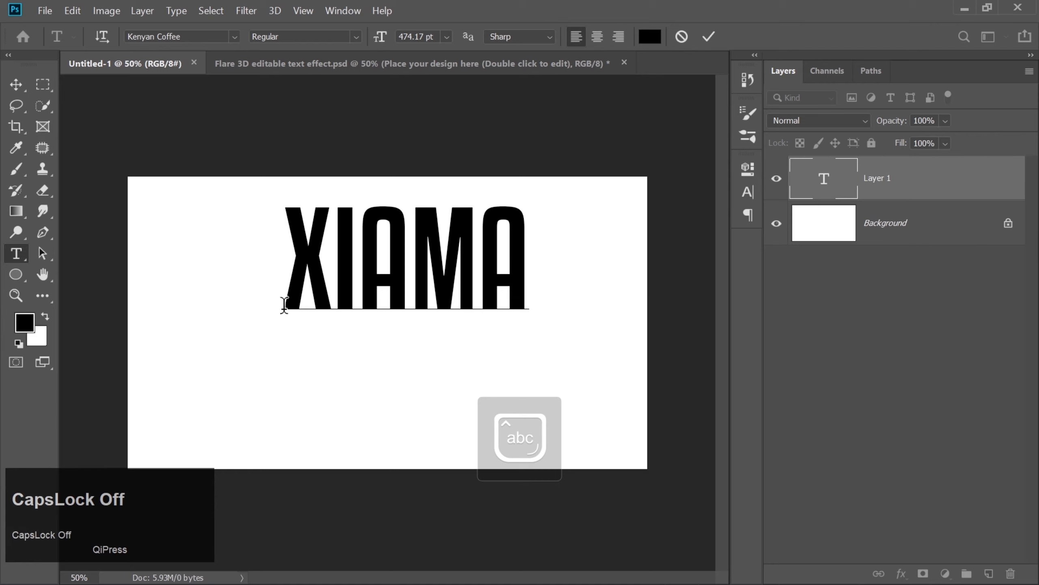